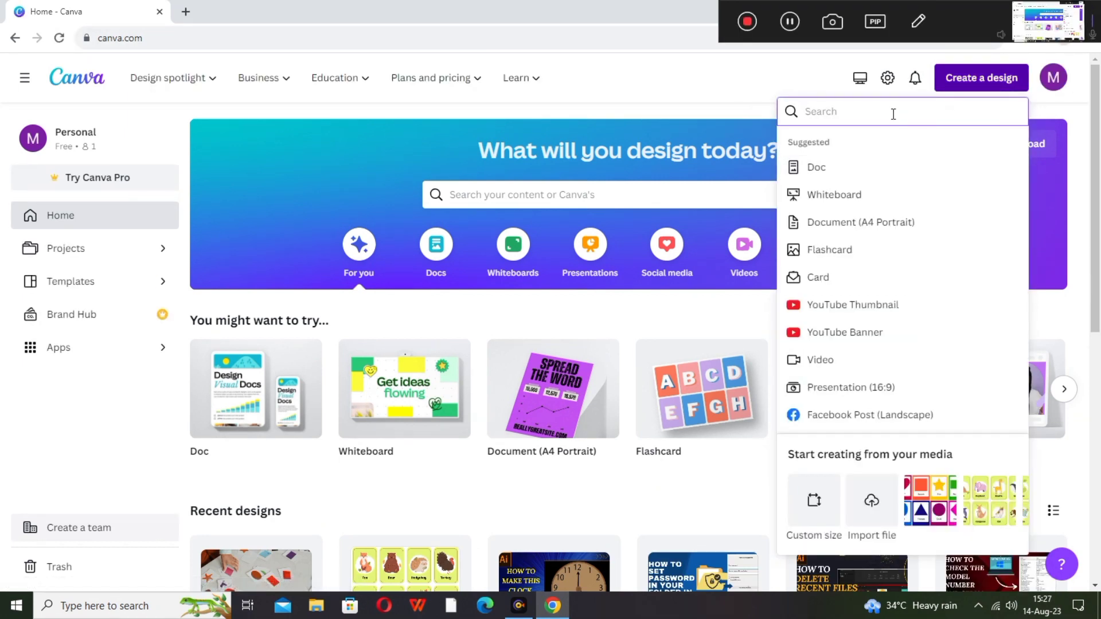
- Create a blank A4 (Landscape) design and add a square shape to the page
text(a4)
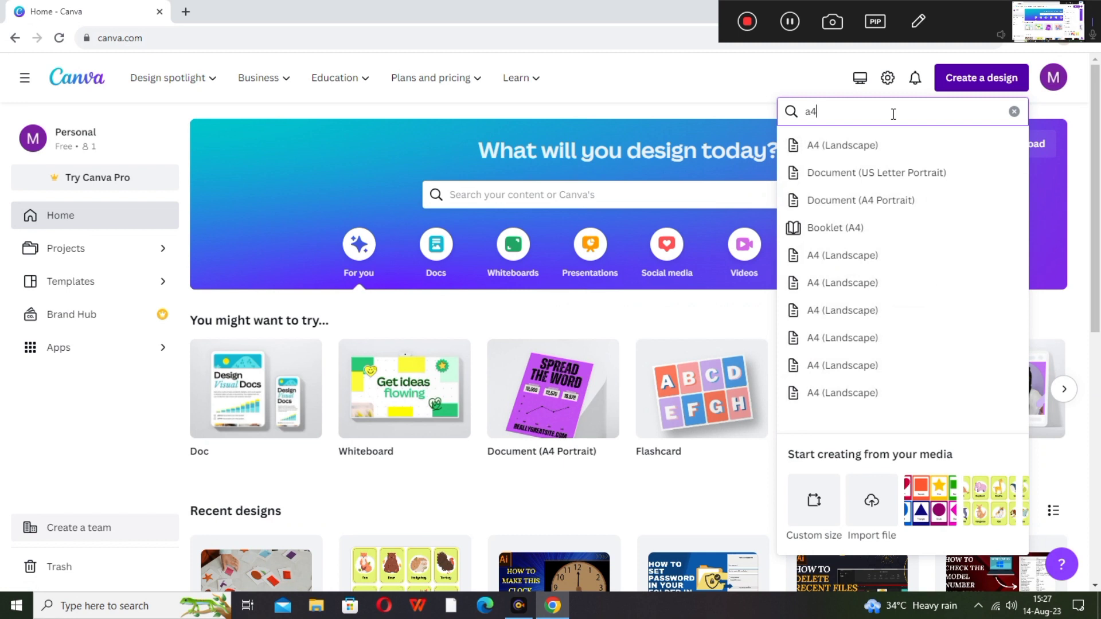
click(877, 148)
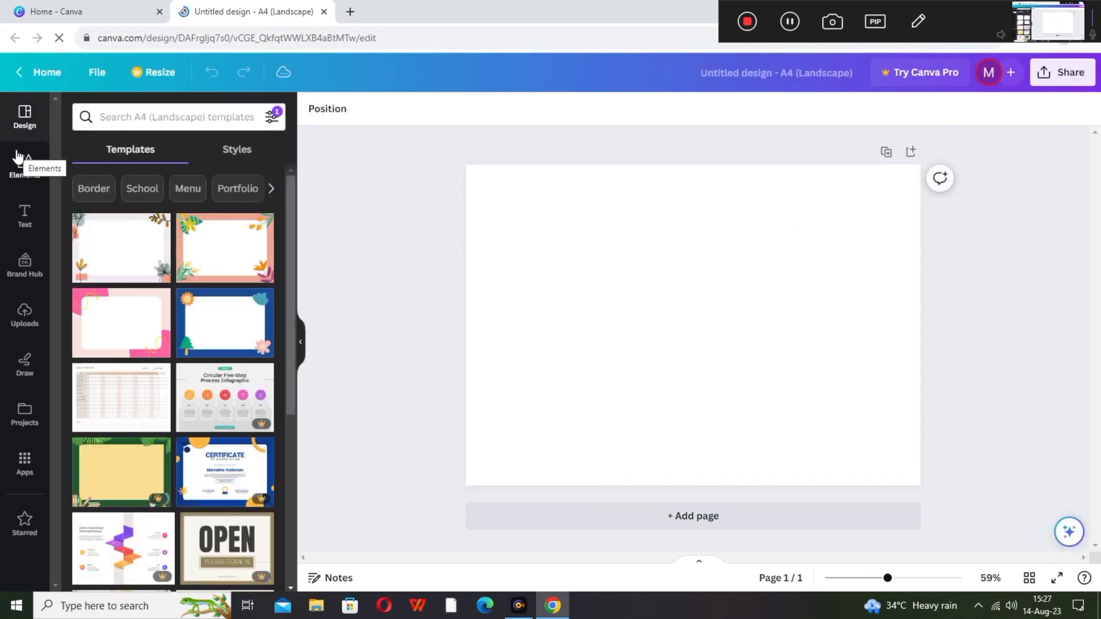
click(17, 156)
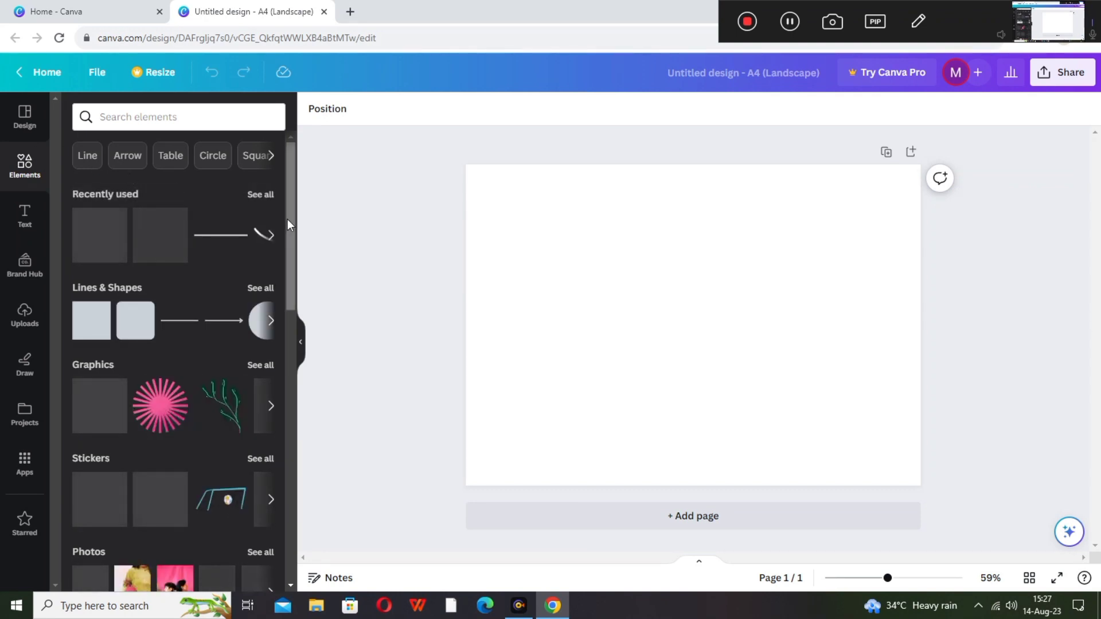
click(77, 338)
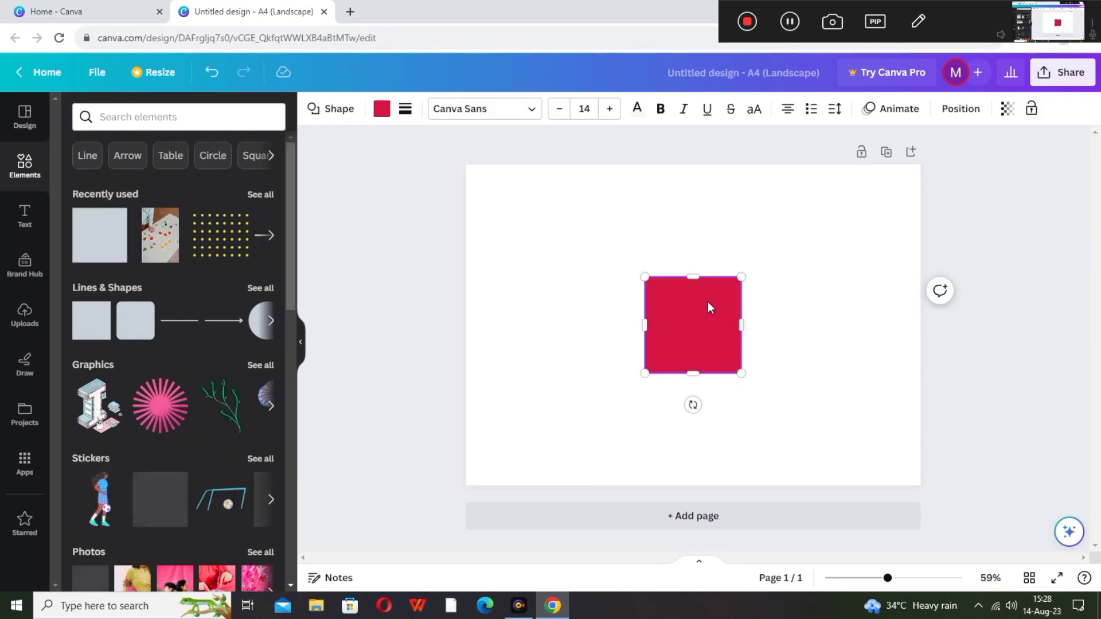
click(552, 339)
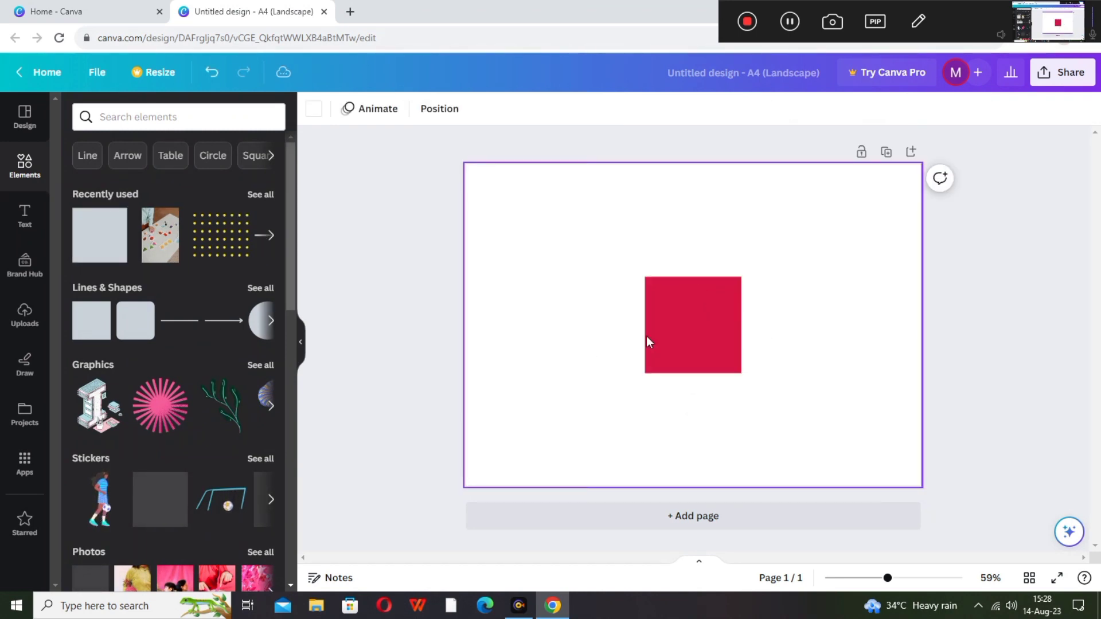
- Move the red square to the upper part of the page and stretch it into a wide rectangle spanning most of the page width
drag(681, 338, 875, 234)
drag(631, 235, 501, 242)
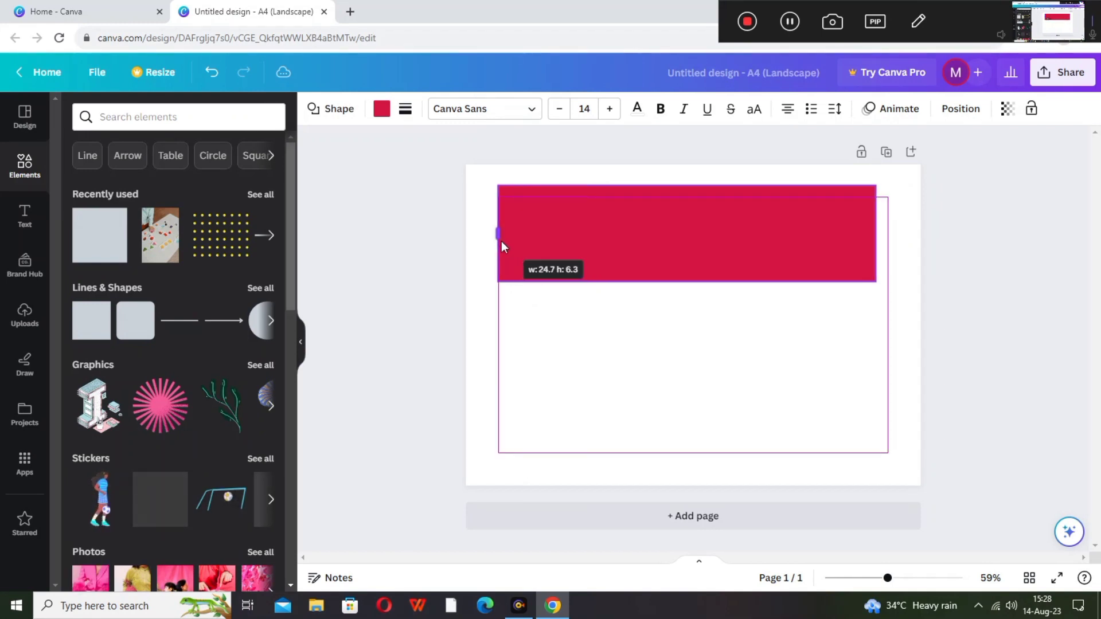
drag(502, 242, 501, 242)
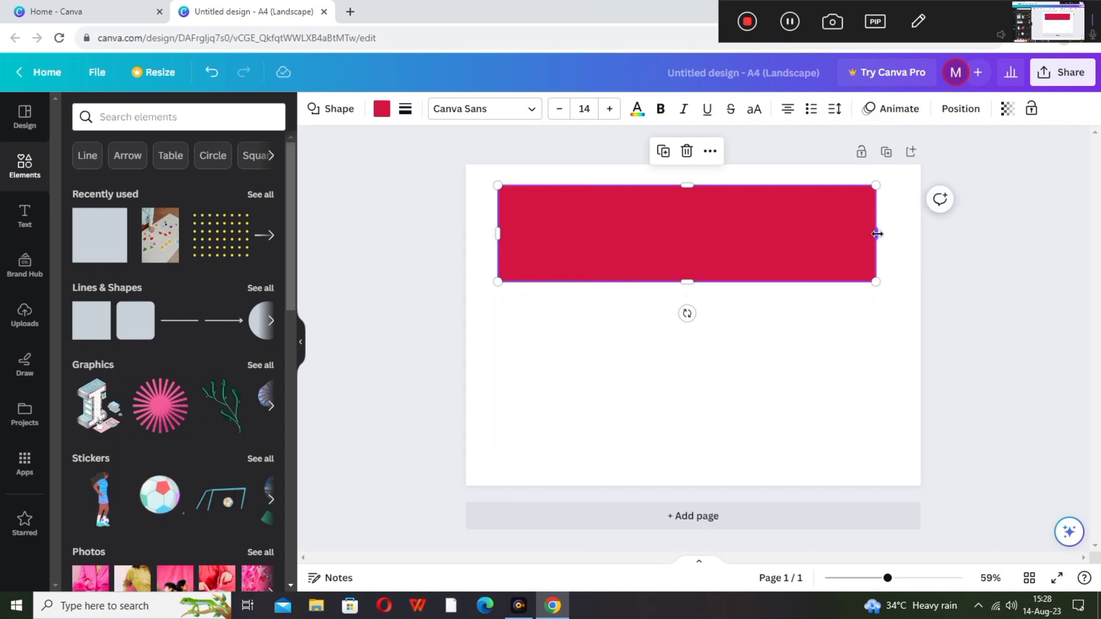
drag(876, 235, 898, 237)
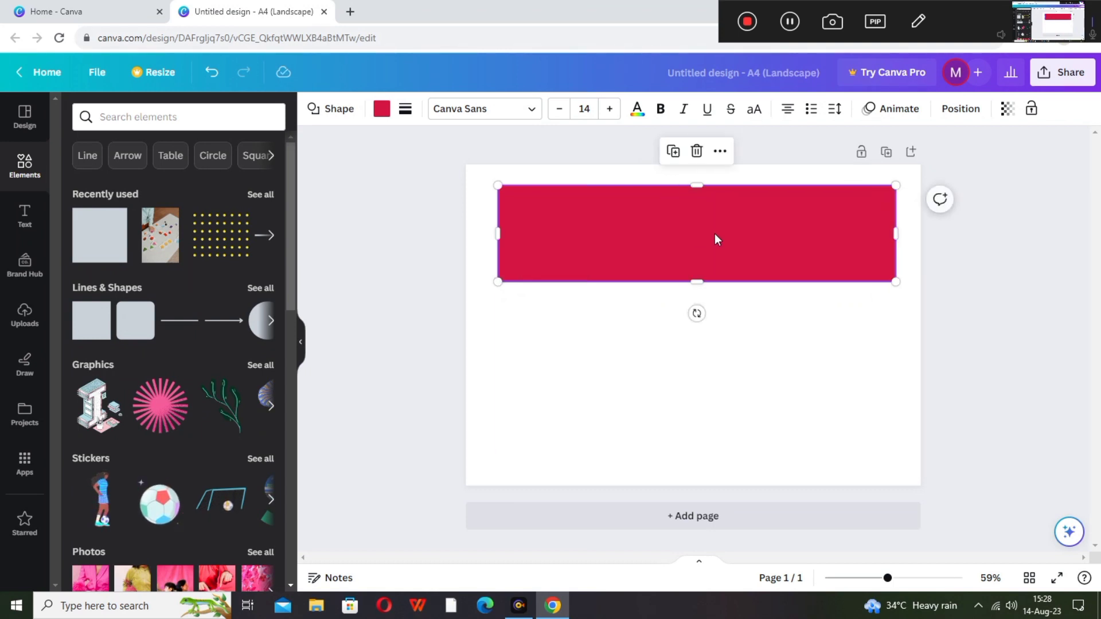
- Duplicate the wide rectangle into the lower half of the page, enlarge the copy slightly and centre it horizontally
drag(686, 237, 689, 408)
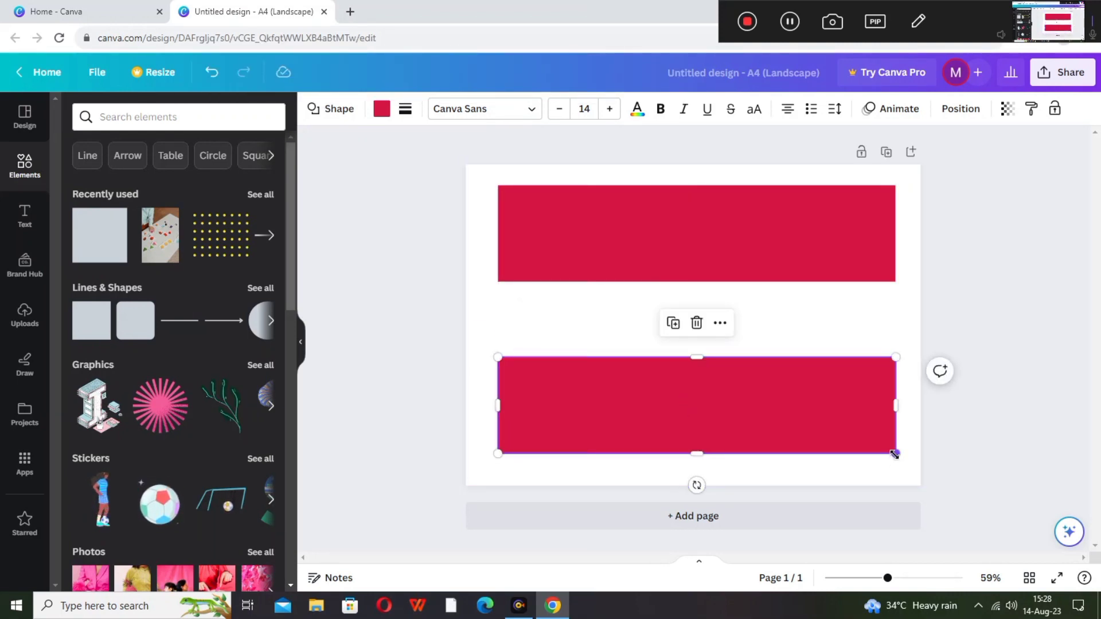
drag(895, 453, 907, 462)
drag(759, 423, 748, 418)
- Enlarge the upper rectangle, reposition it above the lower one and match its width to the lower rectangle
click(745, 237)
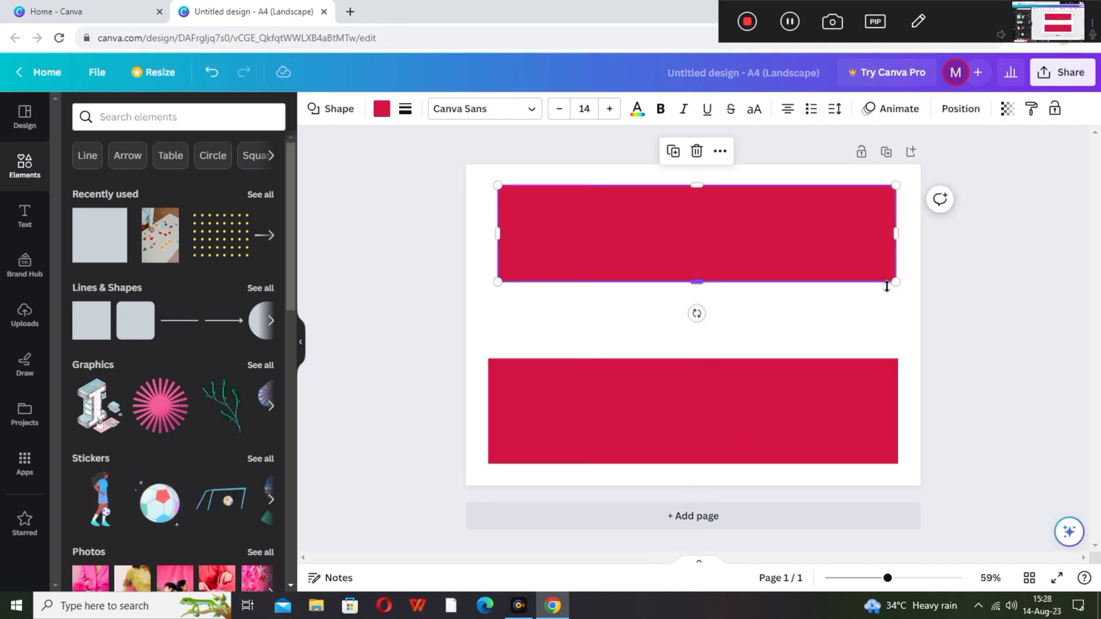
drag(904, 286, 914, 293)
drag(799, 255, 791, 278)
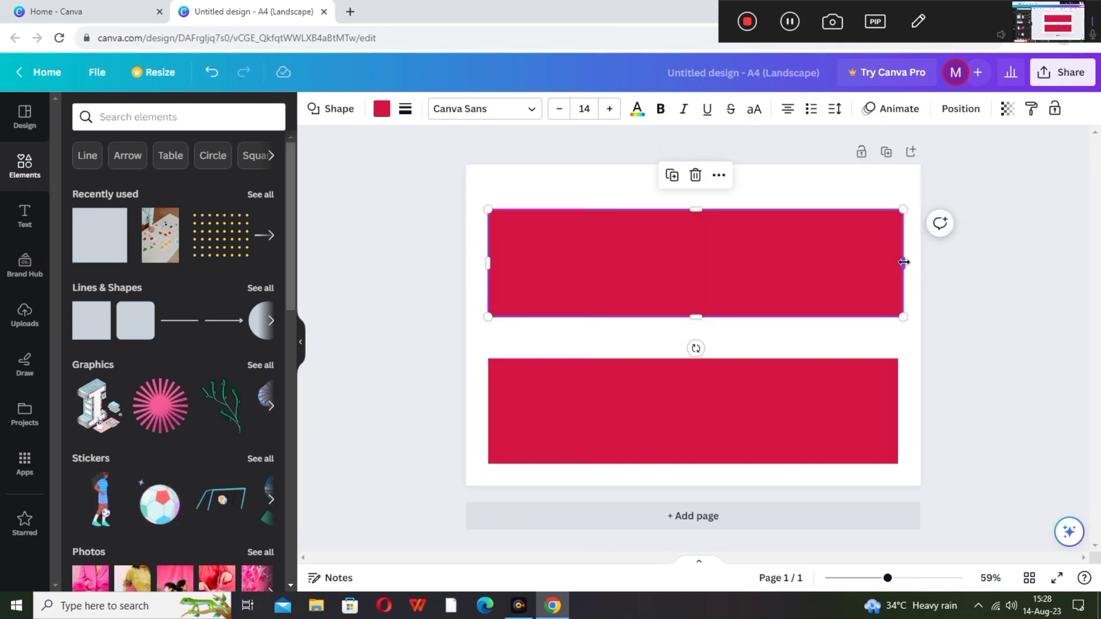
drag(903, 262, 898, 262)
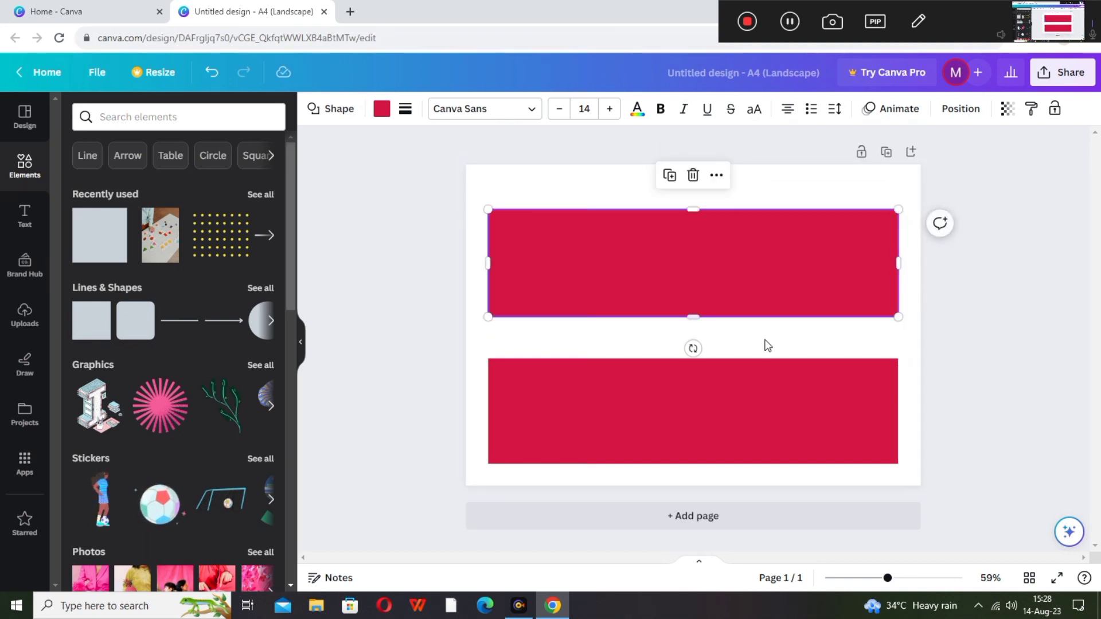
- Raise the top edges of both rectangles to make them taller and equal in height
click(746, 383)
drag(693, 359, 693, 347)
click(693, 222)
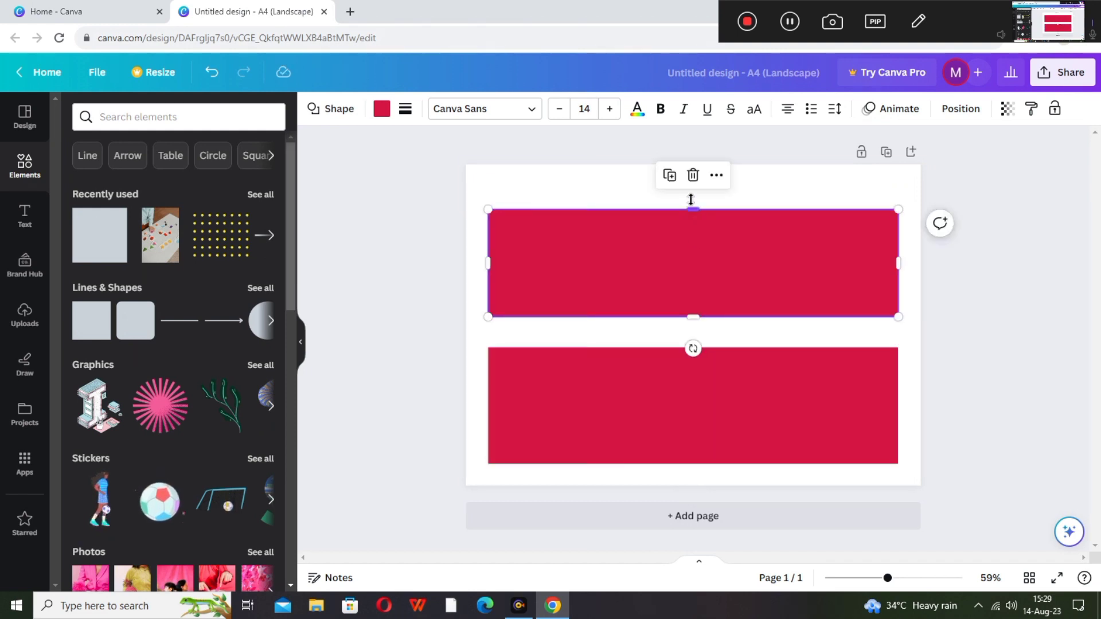
drag(691, 199, 694, 195)
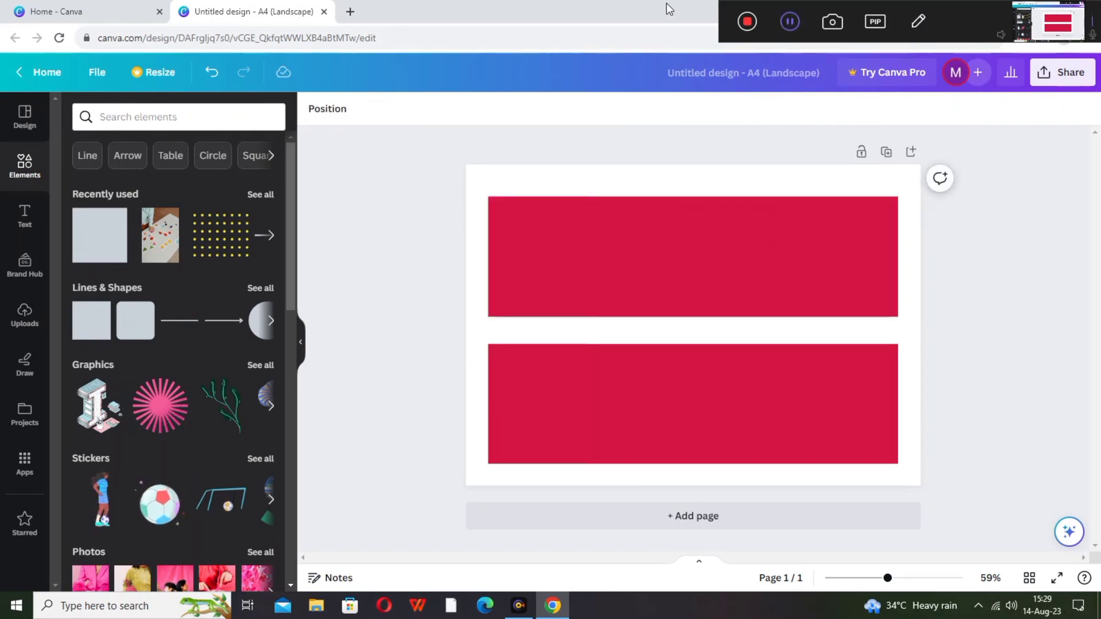
- Change the upper rectangle's fill color to white
click(492, 245)
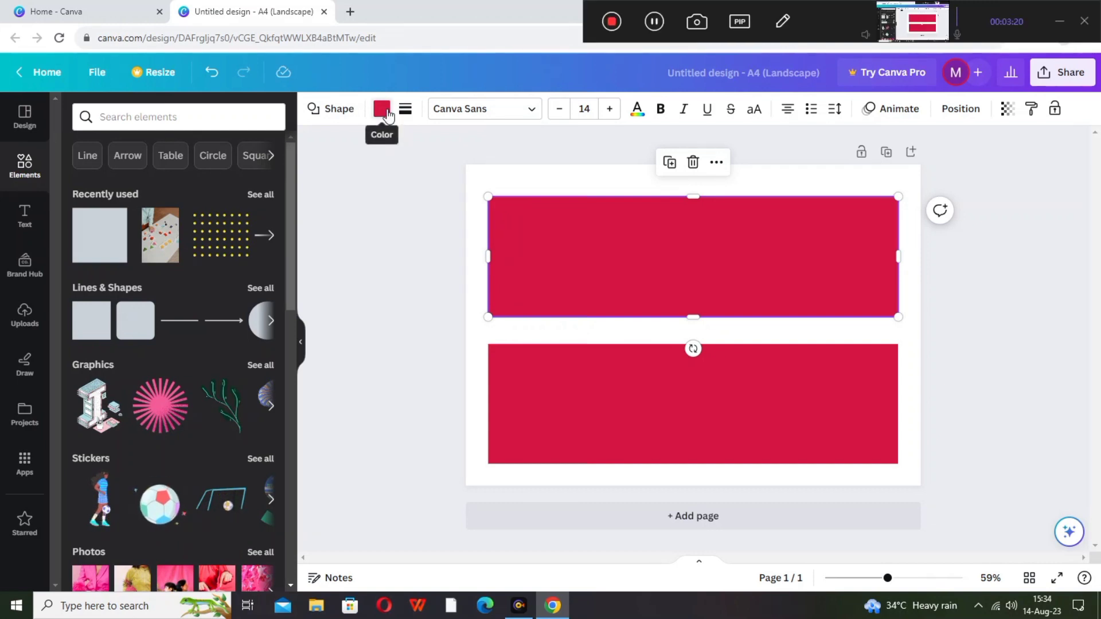
click(381, 110)
click(194, 202)
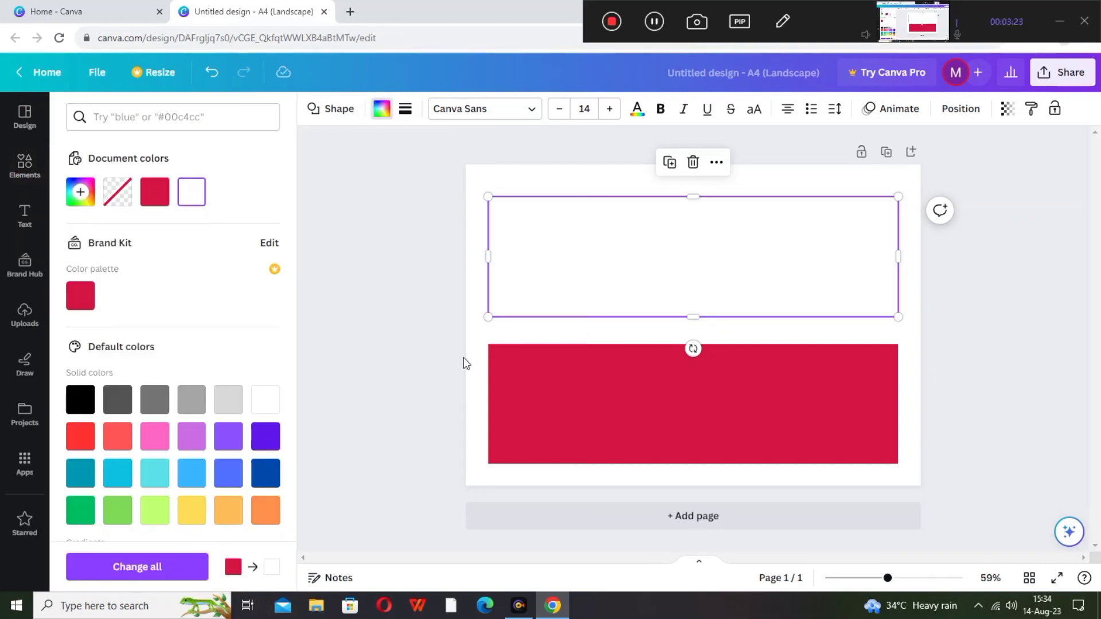
click(542, 390)
click(557, 285)
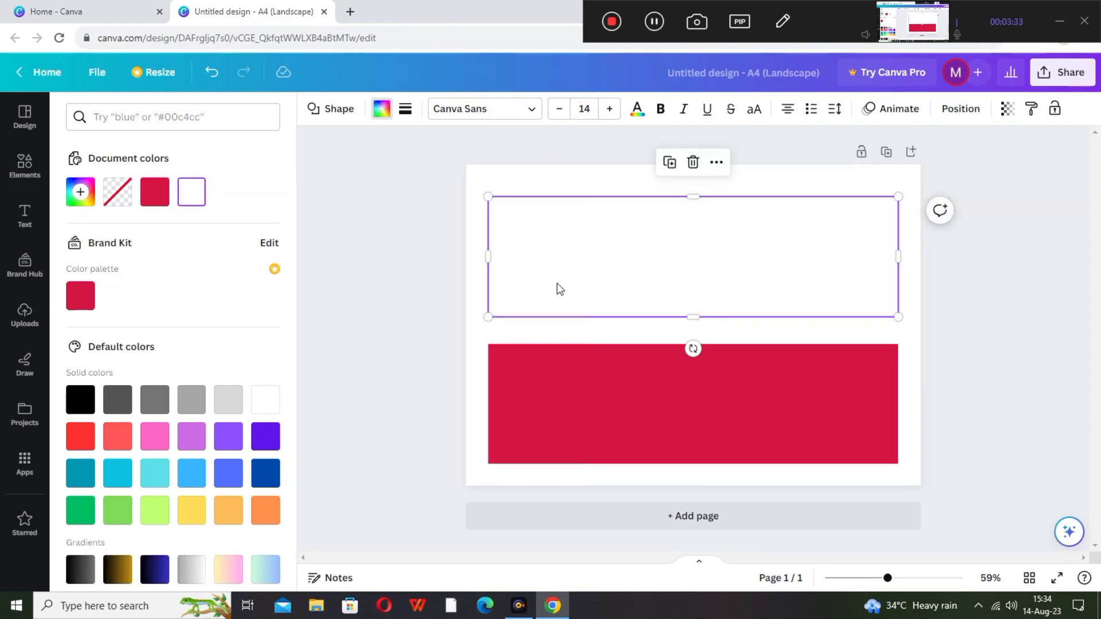
- Give the upper rectangle a solid black border with a weight of 7
click(406, 110)
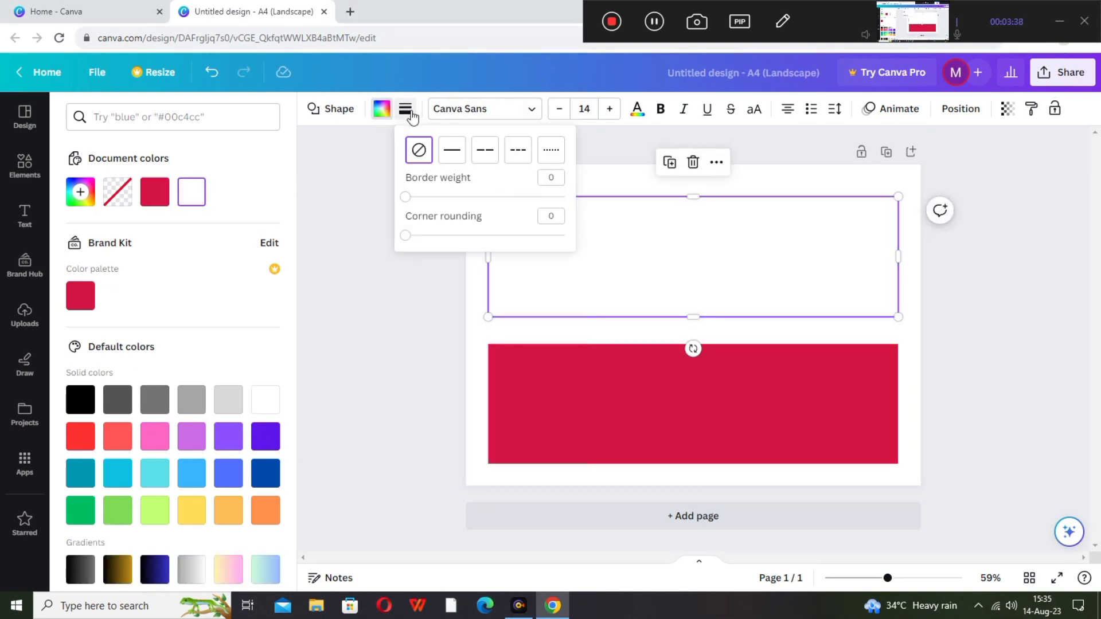
click(452, 151)
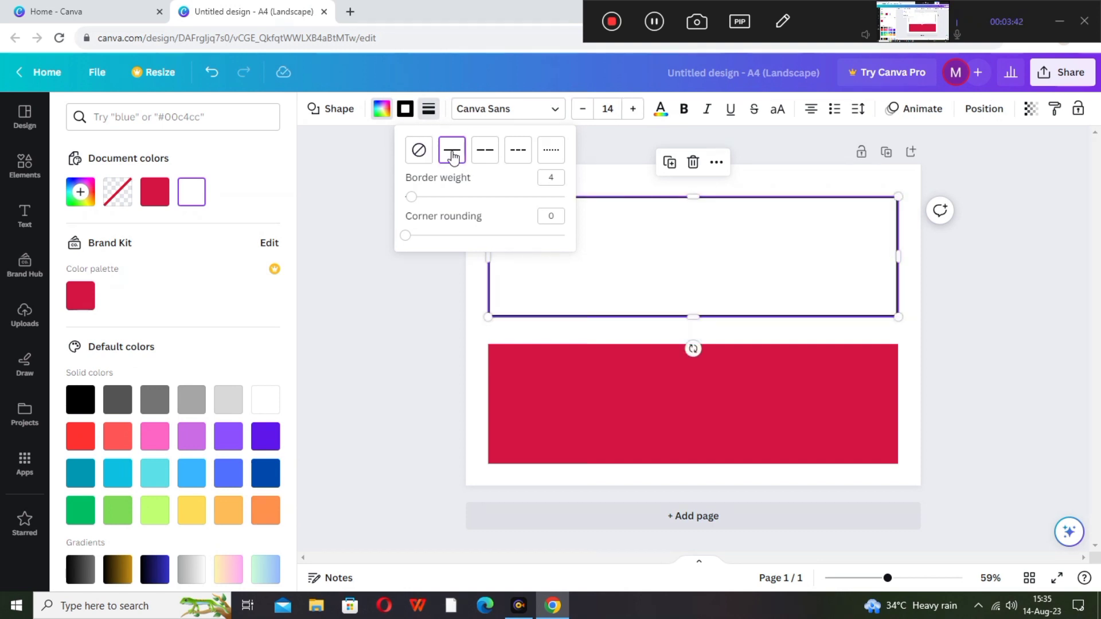
drag(414, 202, 418, 202)
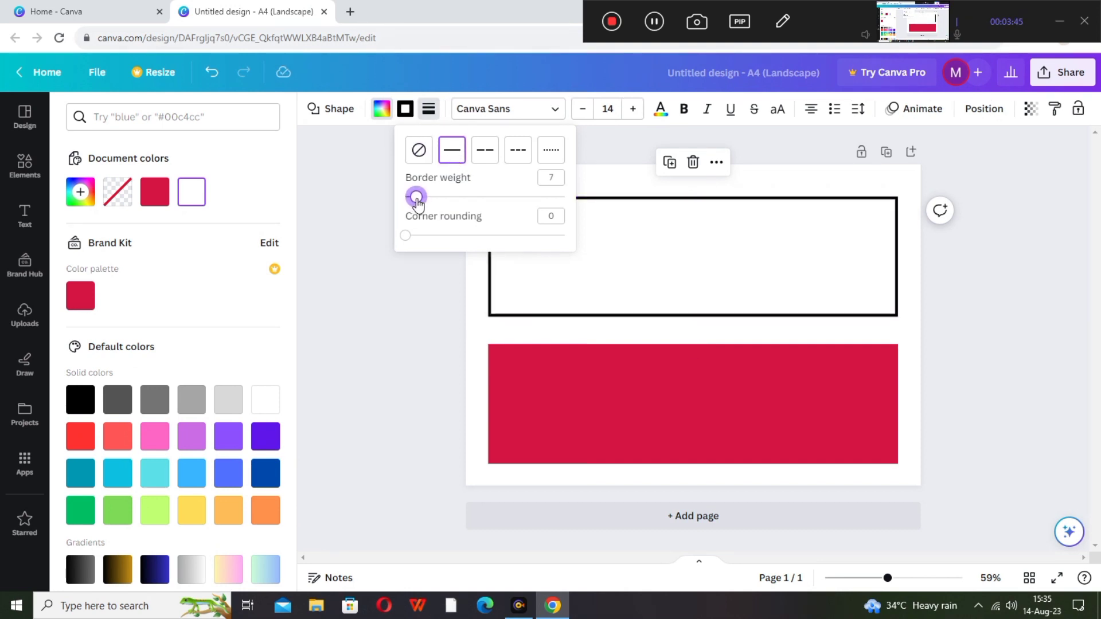
click(439, 232)
click(448, 239)
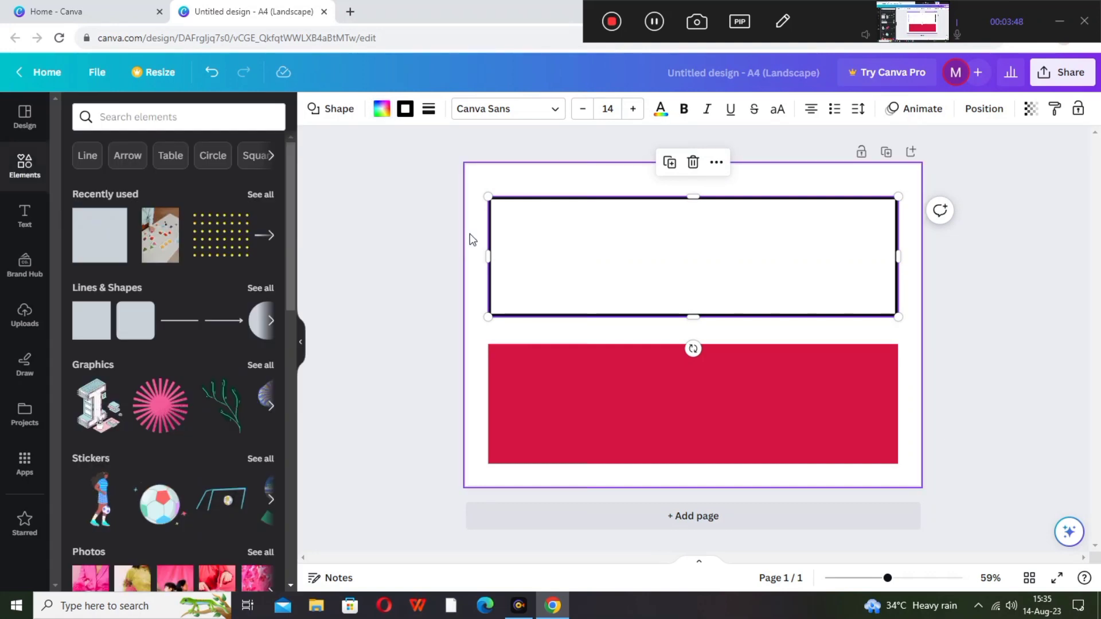
click(470, 235)
- Change the lower rectangle's fill color to white
click(566, 372)
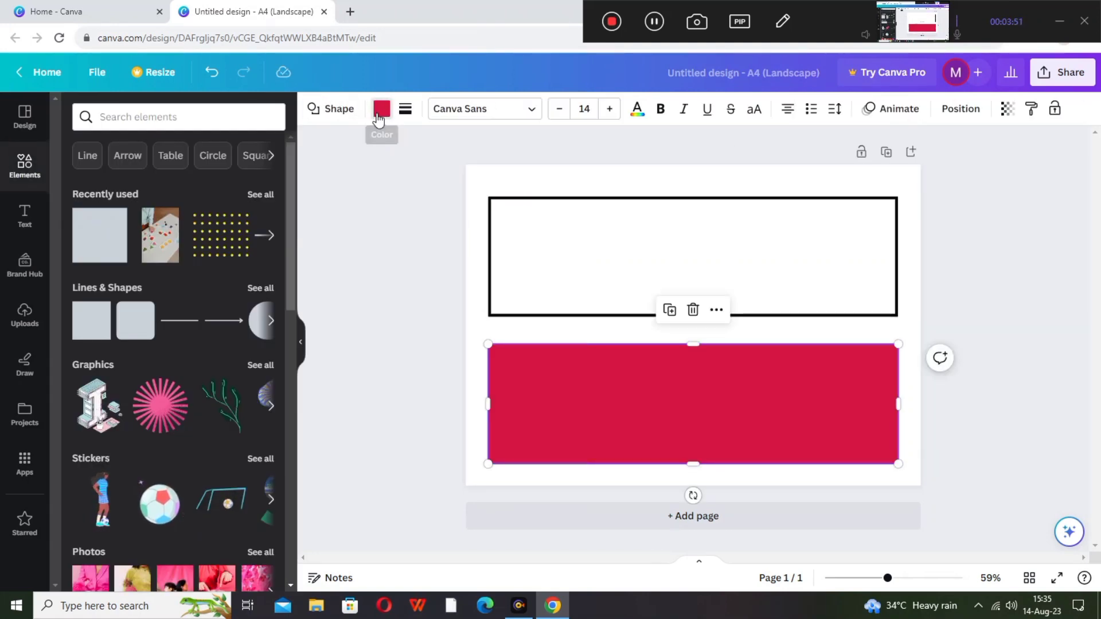
click(381, 108)
click(228, 192)
- Give the lower rectangle a solid black border with a weight of 8
click(404, 109)
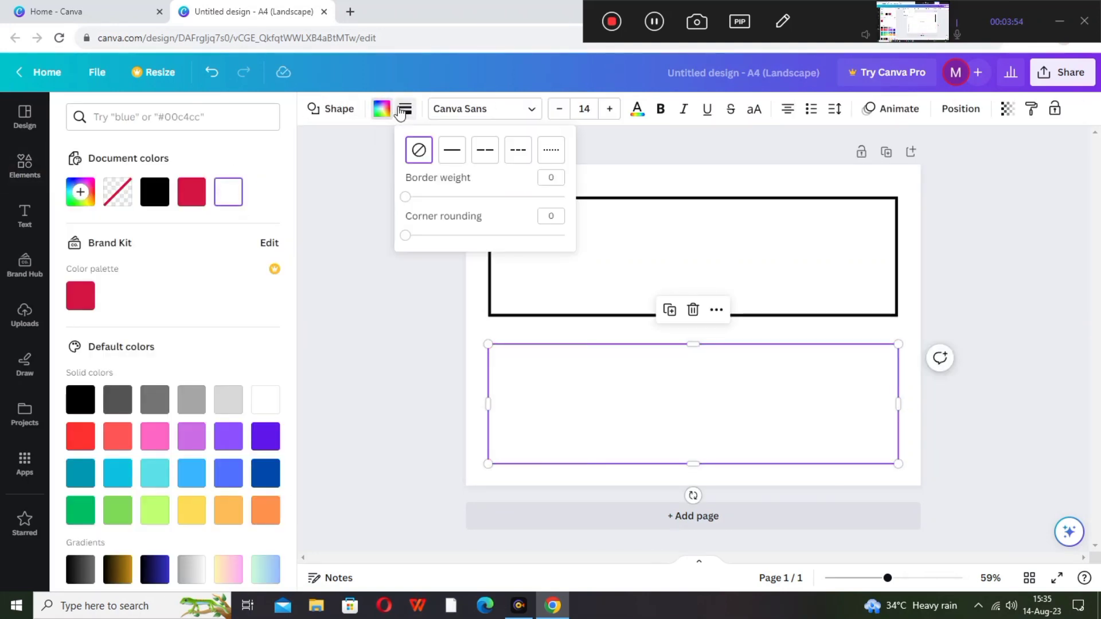
click(452, 162)
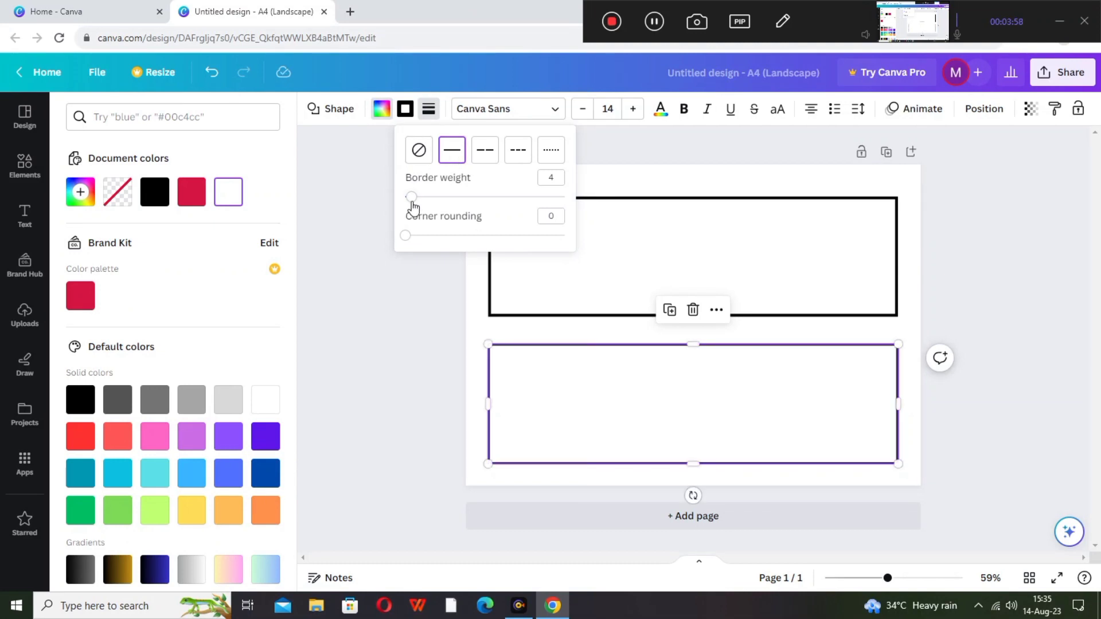
drag(413, 202, 419, 202)
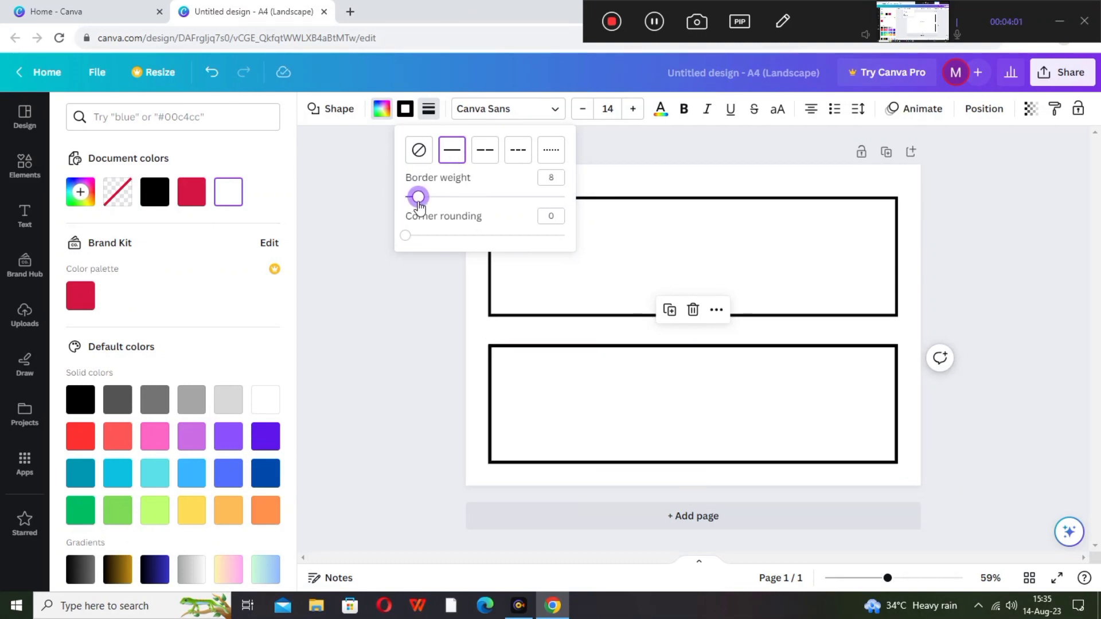
click(363, 229)
click(364, 230)
click(418, 243)
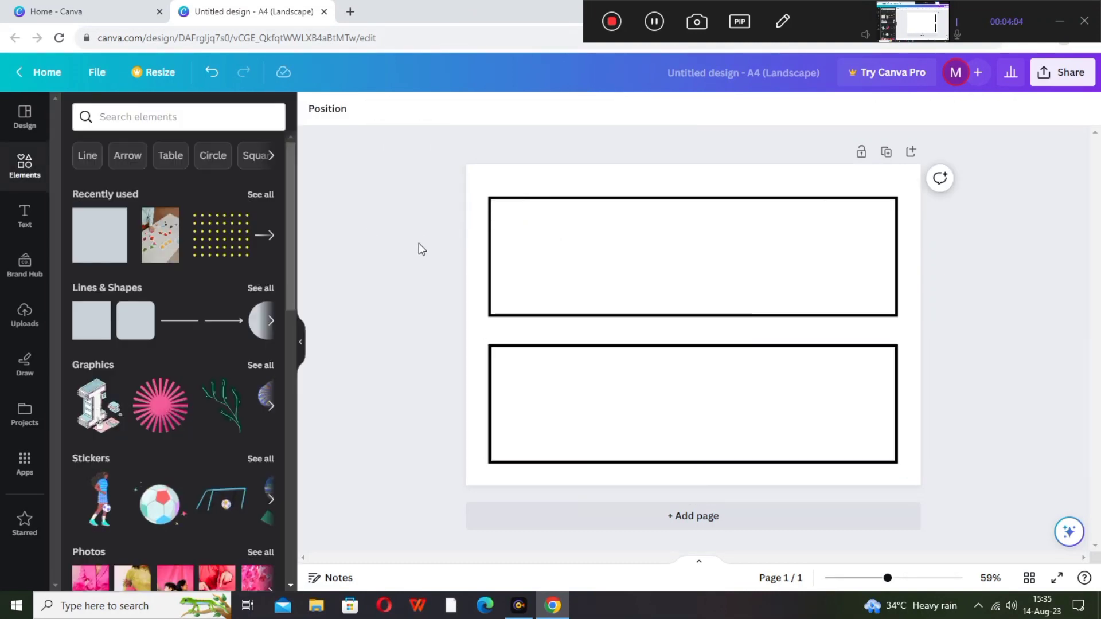
click(546, 294)
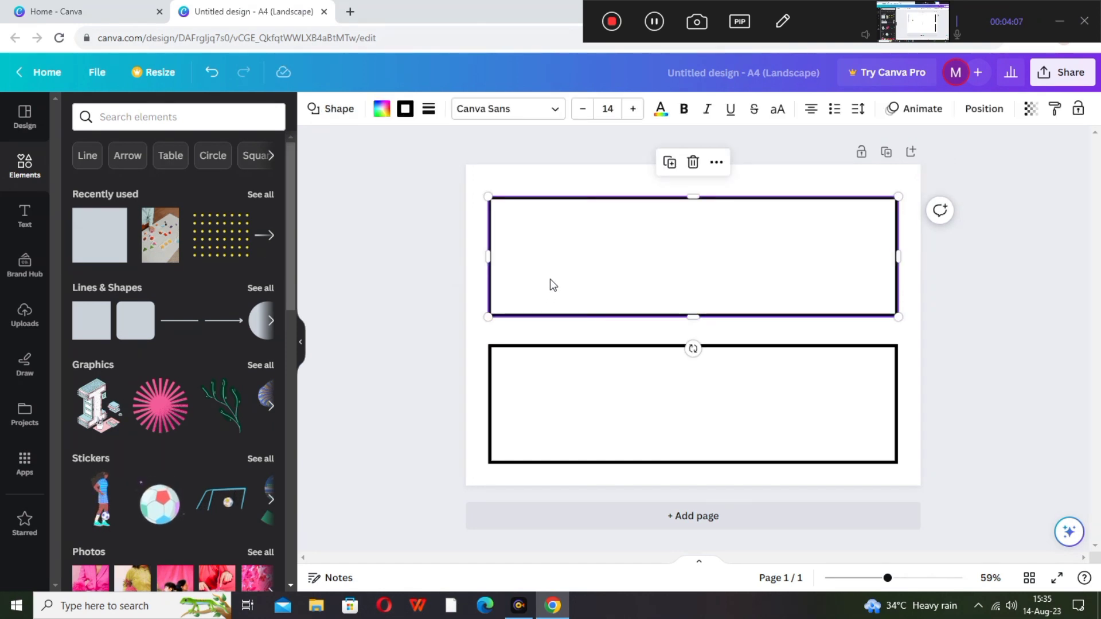
click(464, 263)
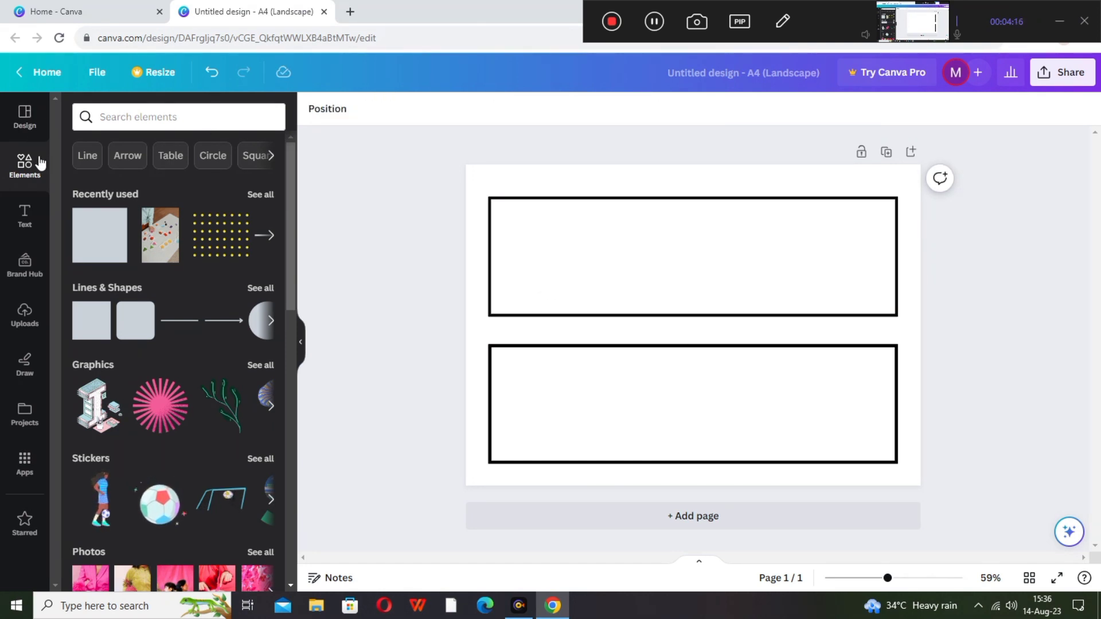
- Search the elements for birthday cakes and show all matching graphics
click(148, 116)
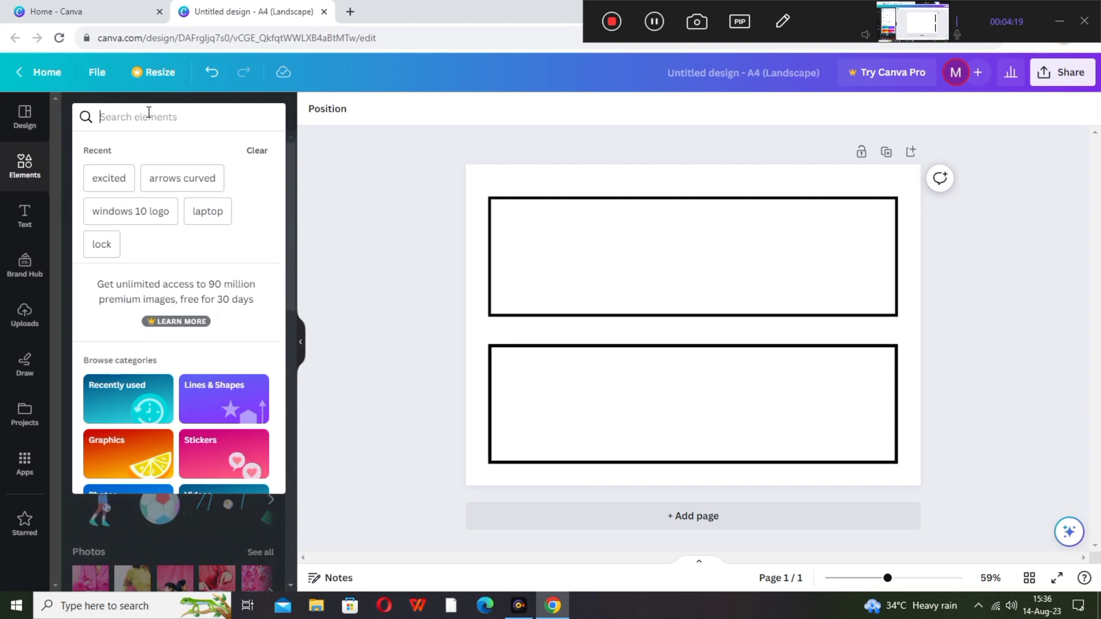
text(cakes)
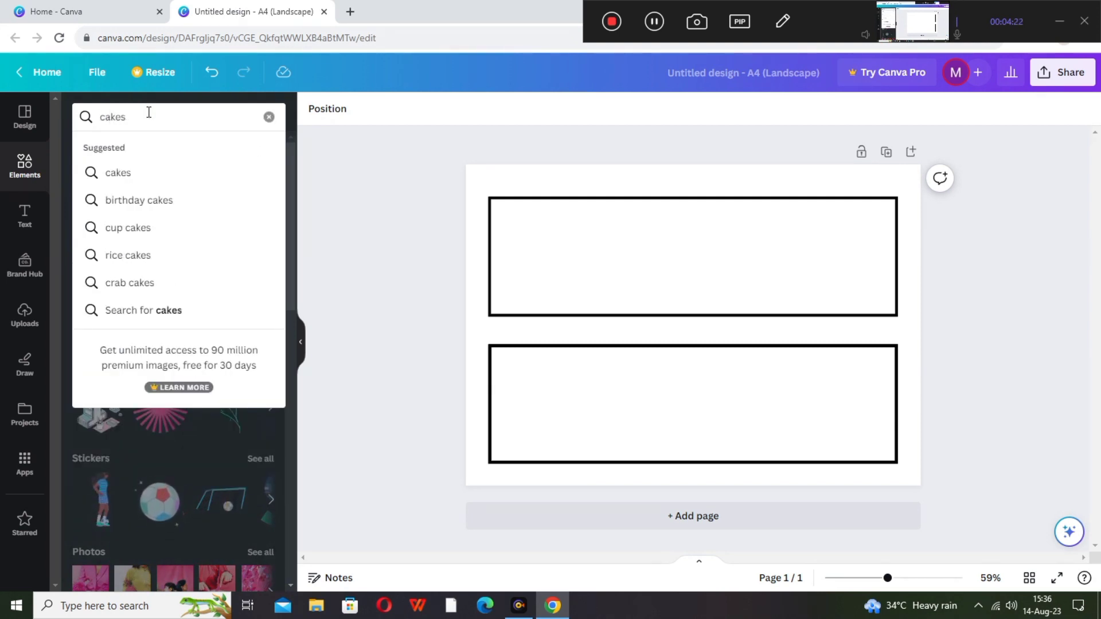
click(149, 200)
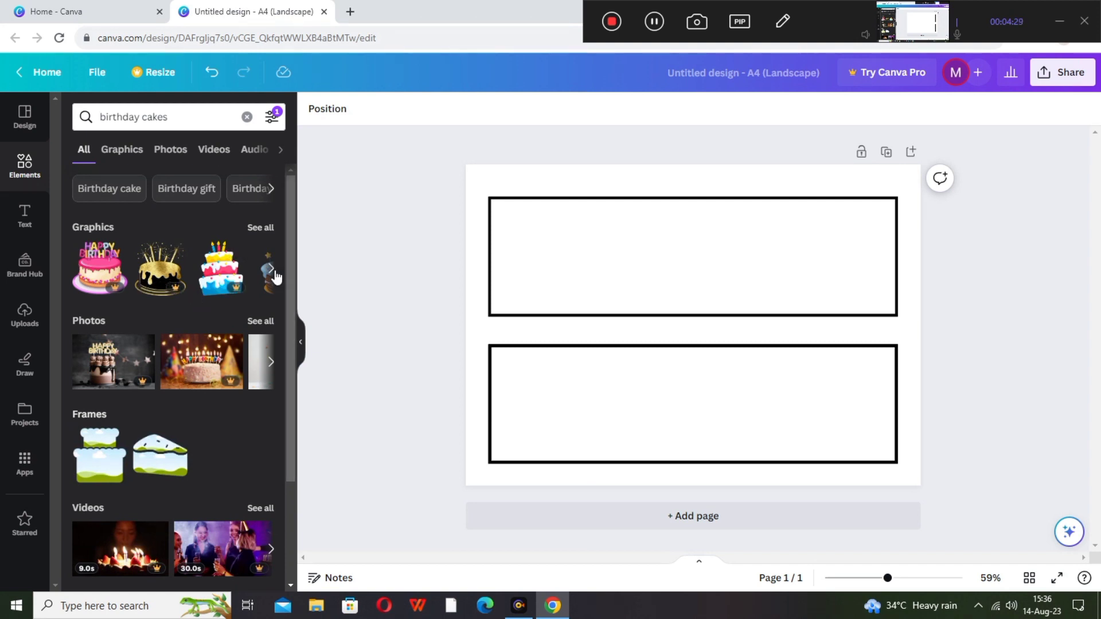
click(267, 227)
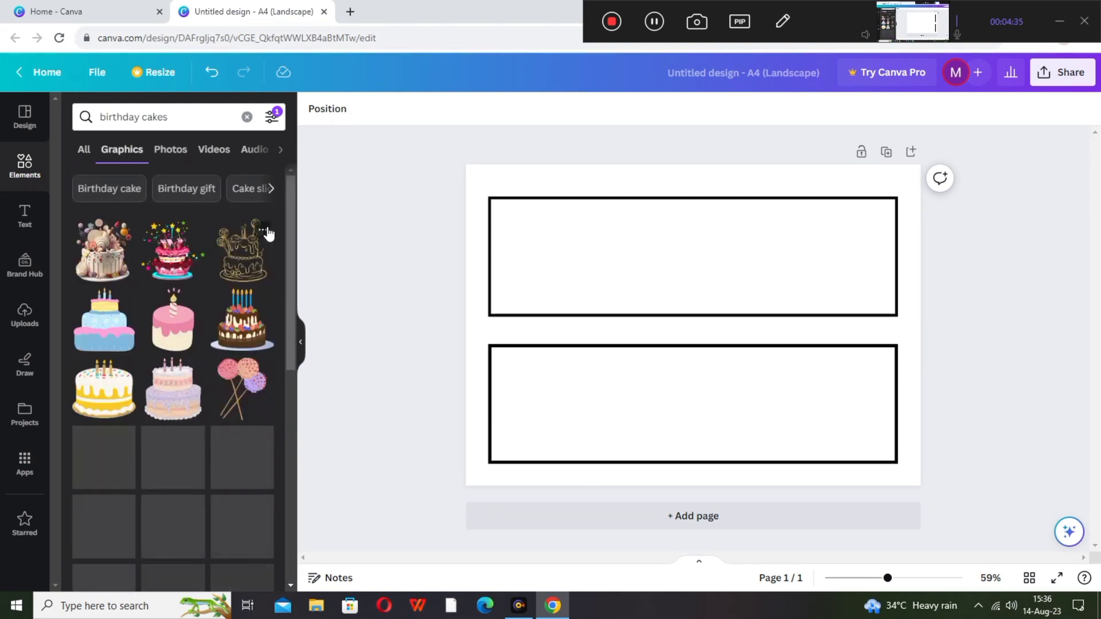
- Add the yellow-and-white birthday cake graphic, shrink it and place it inside the right end of the upper rectangle
click(117, 397)
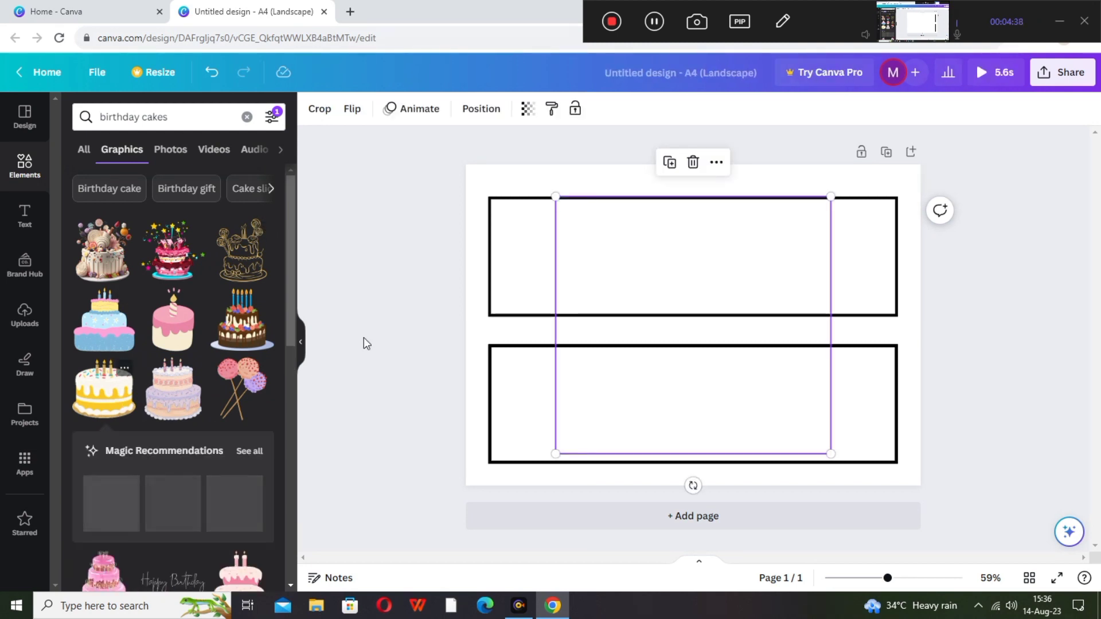
drag(831, 452, 658, 290)
drag(609, 262, 830, 277)
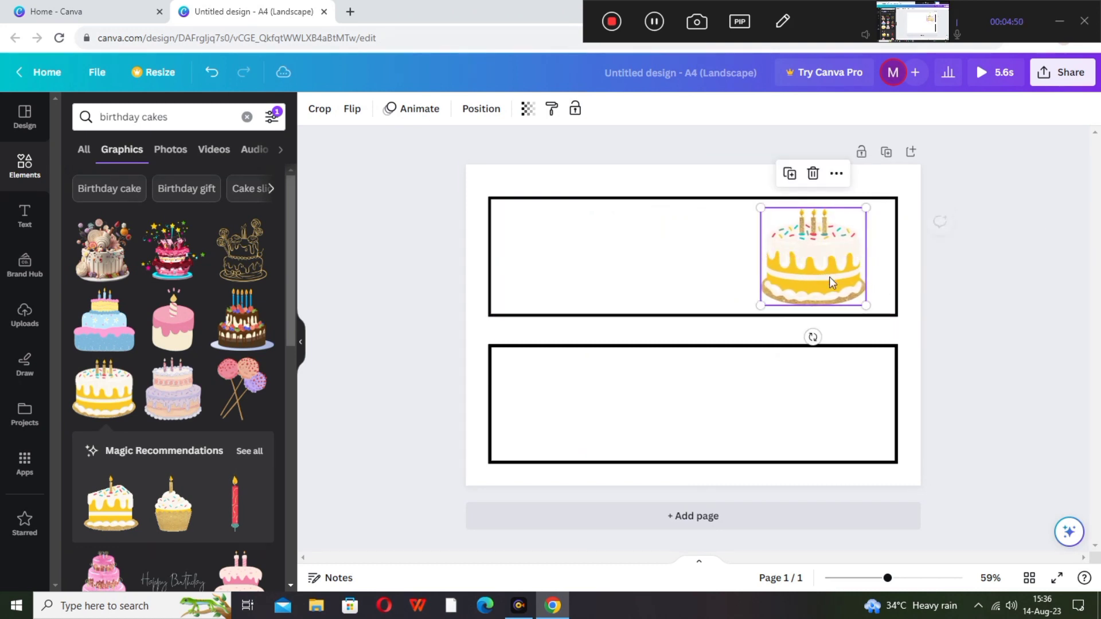
- Search the elements for "birthday cards" and show all matching graphics
click(607, 273)
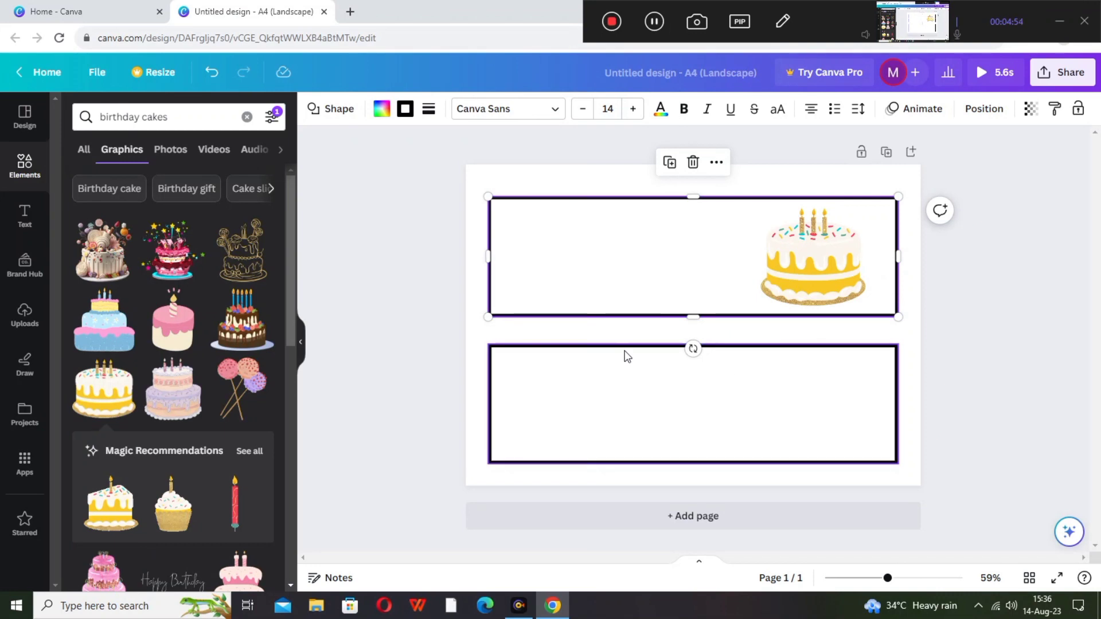
click(244, 123)
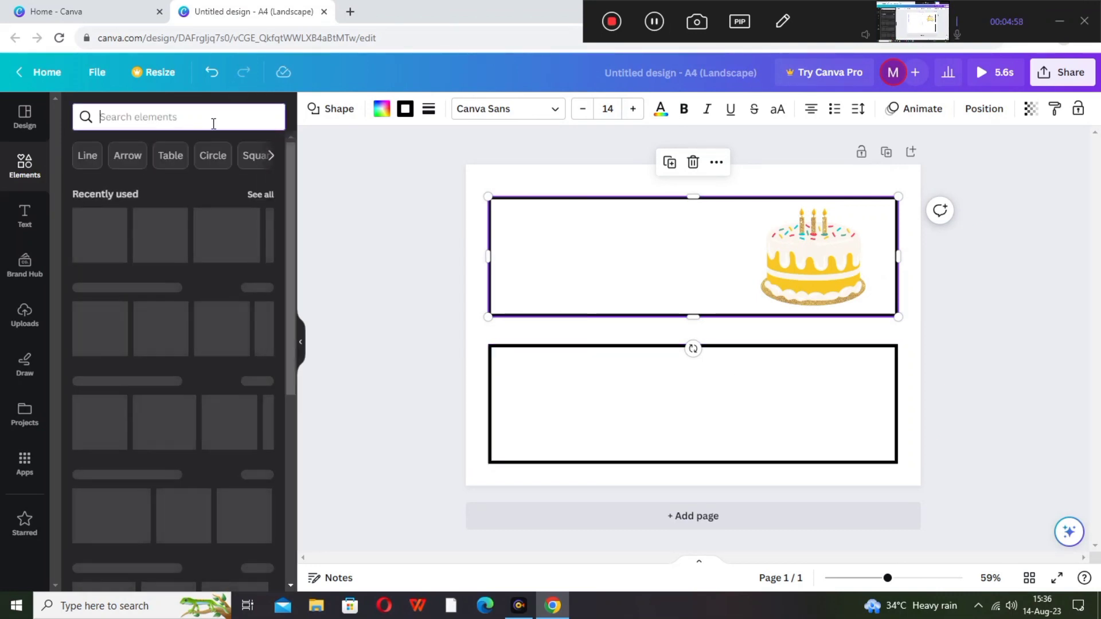
text(cards)
key(Return)
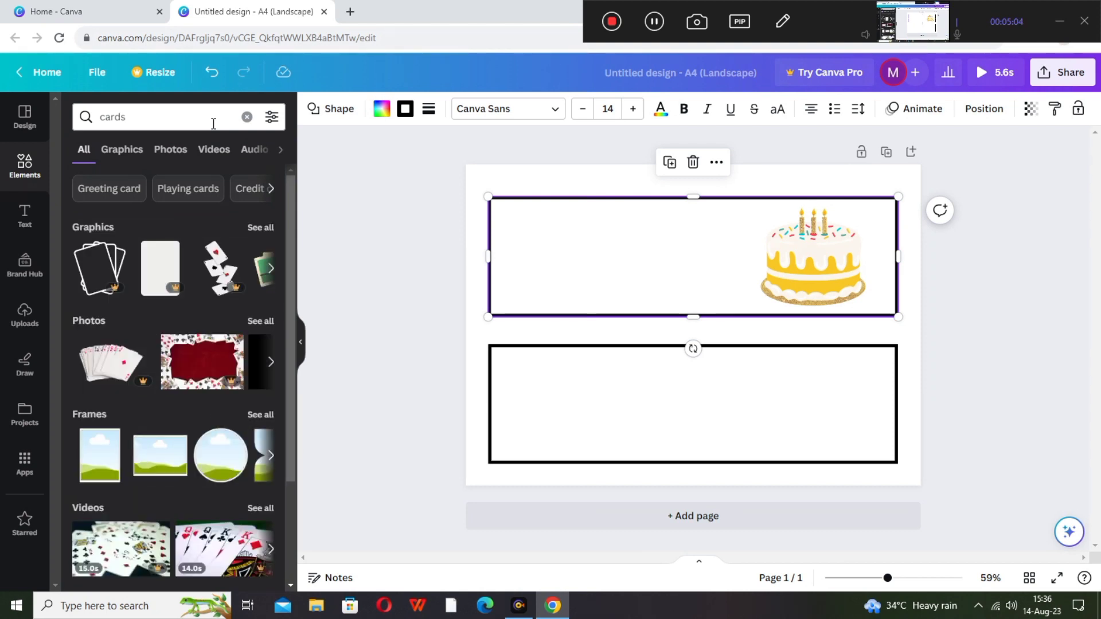
click(103, 116)
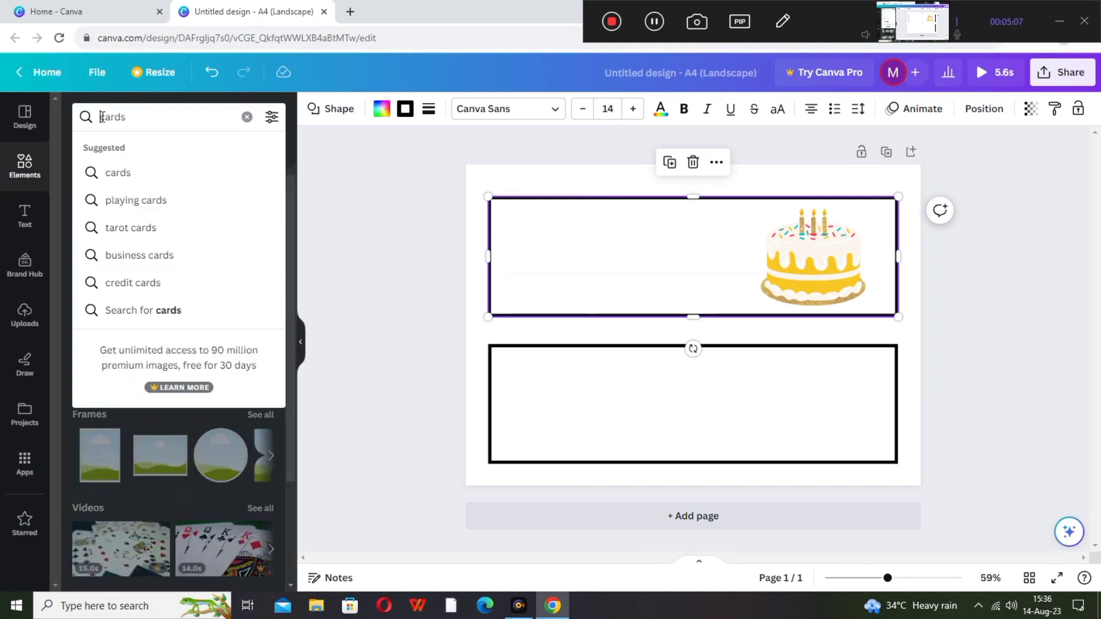
text(birthday)
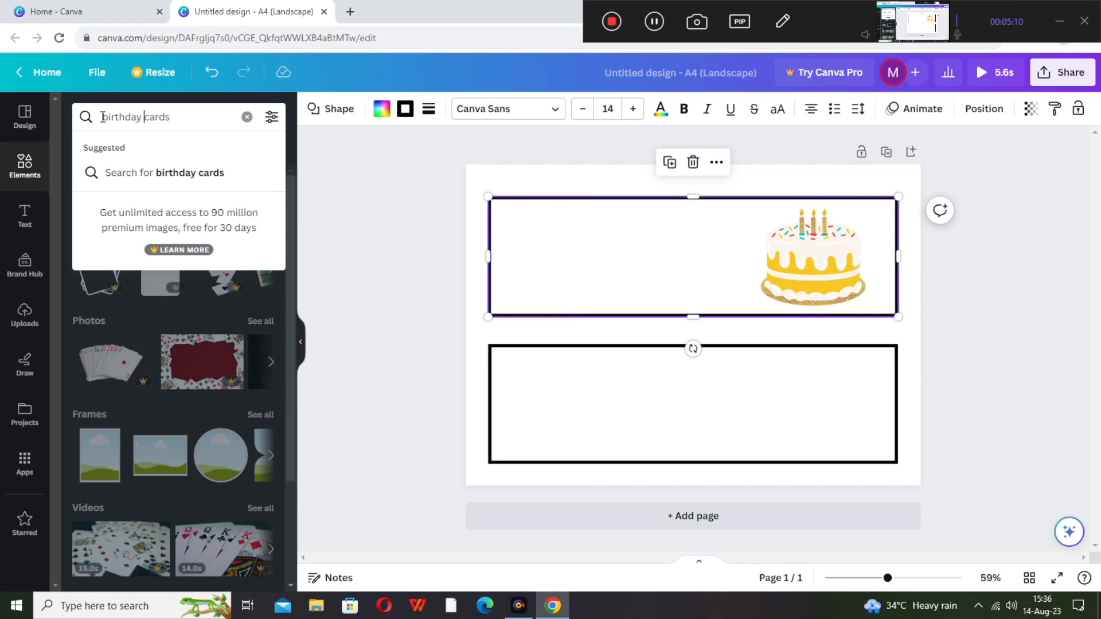
key(Return)
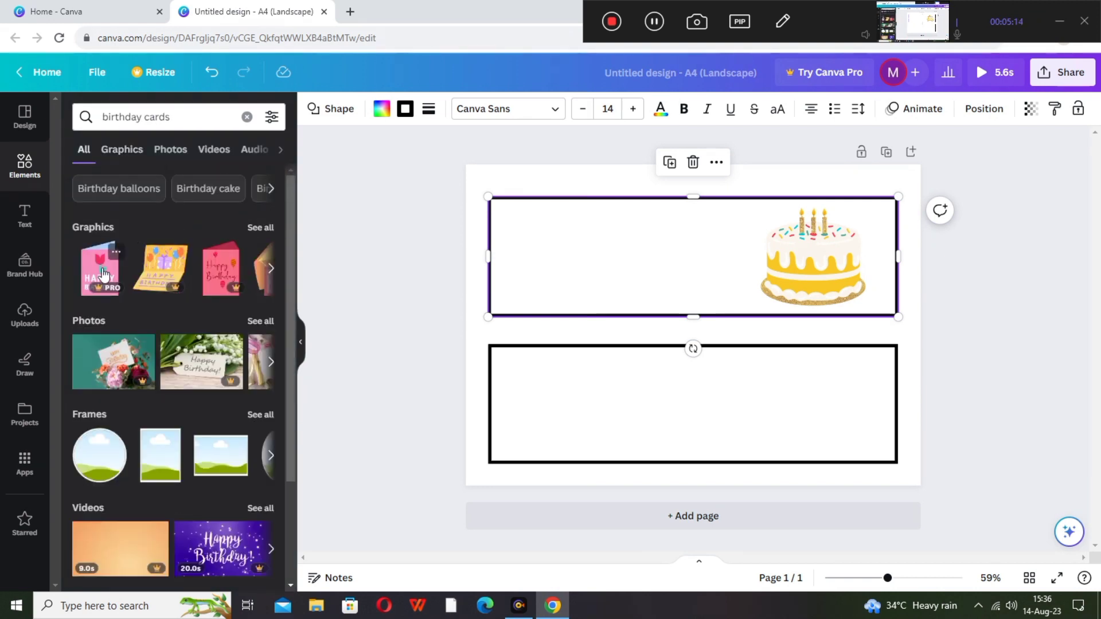
click(263, 227)
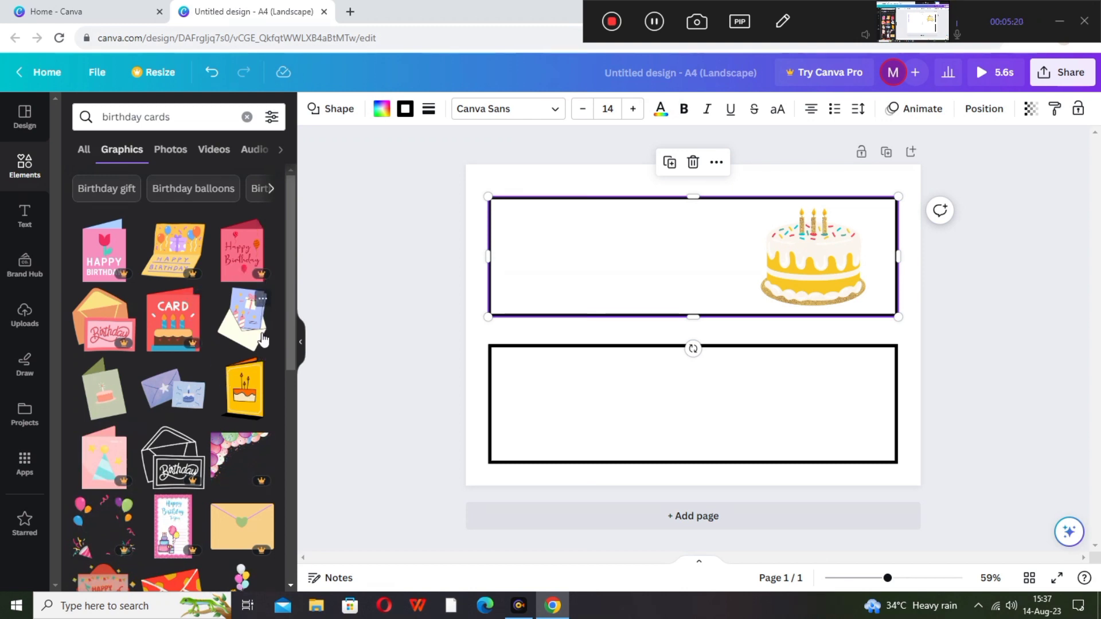
- Add the yellow and the green birthday card graphics, shrink both and place them spaced apart in the right part of the lower rectangle
click(246, 396)
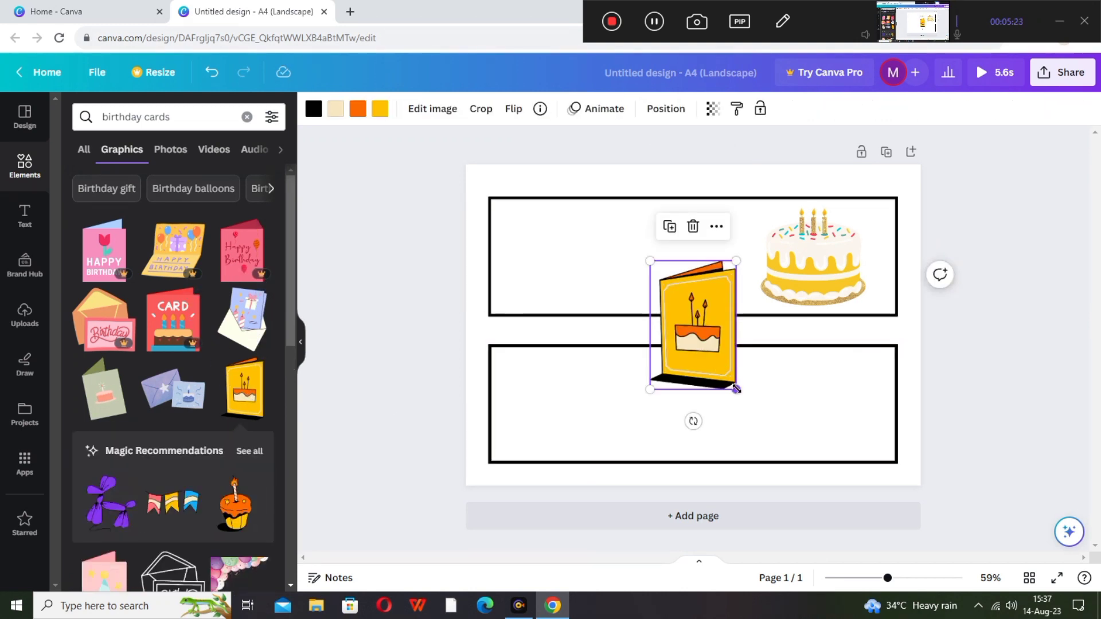
drag(732, 388, 865, 420)
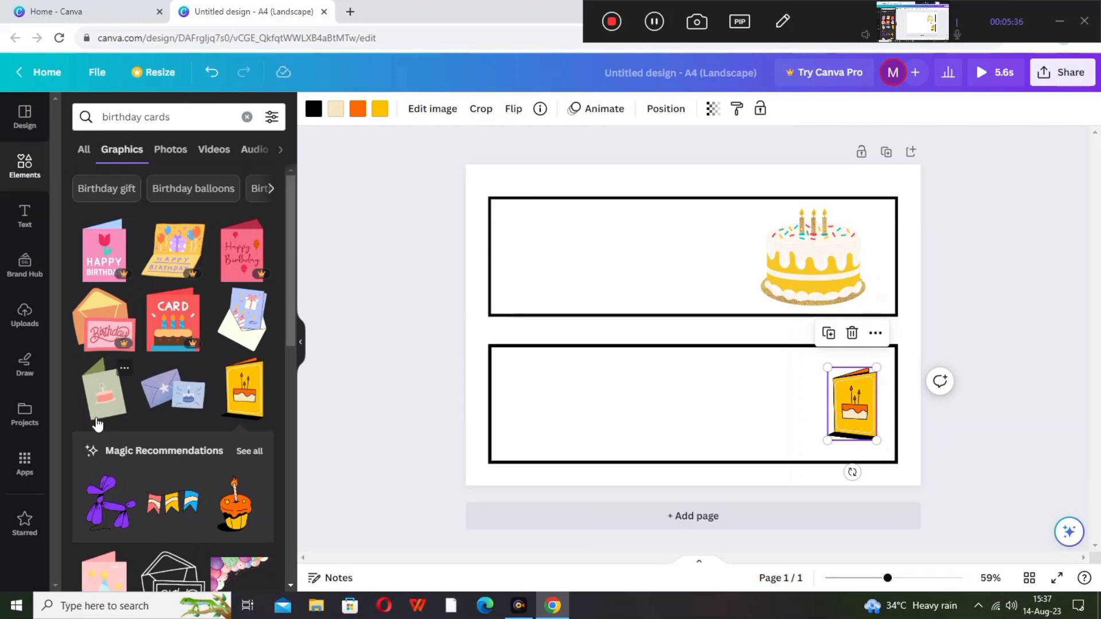
click(103, 399)
drag(737, 386, 692, 348)
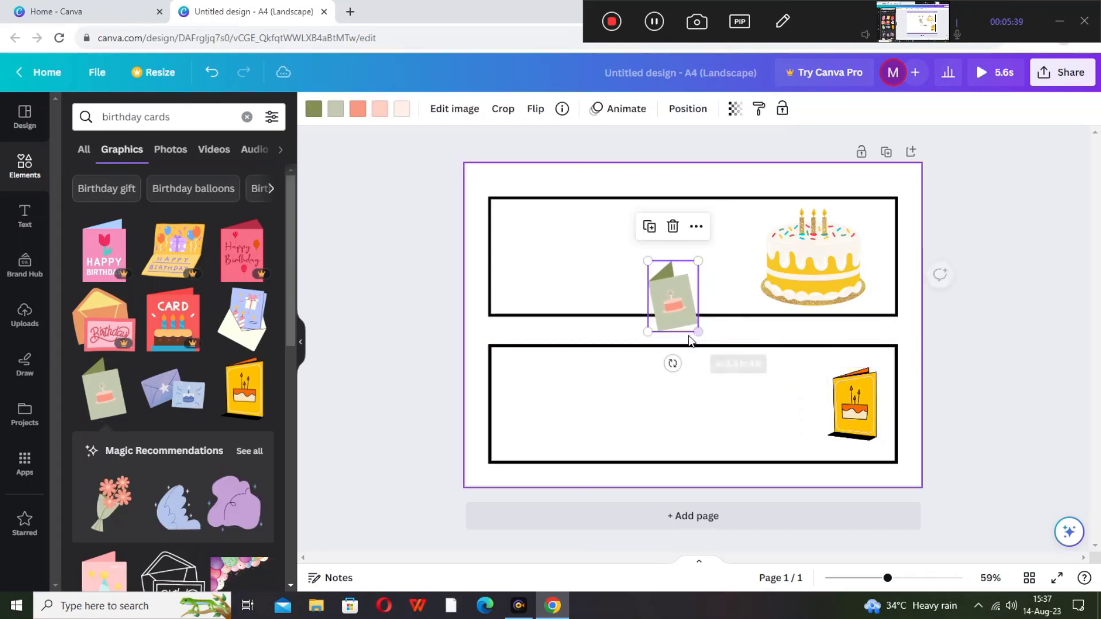
drag(684, 278, 756, 384)
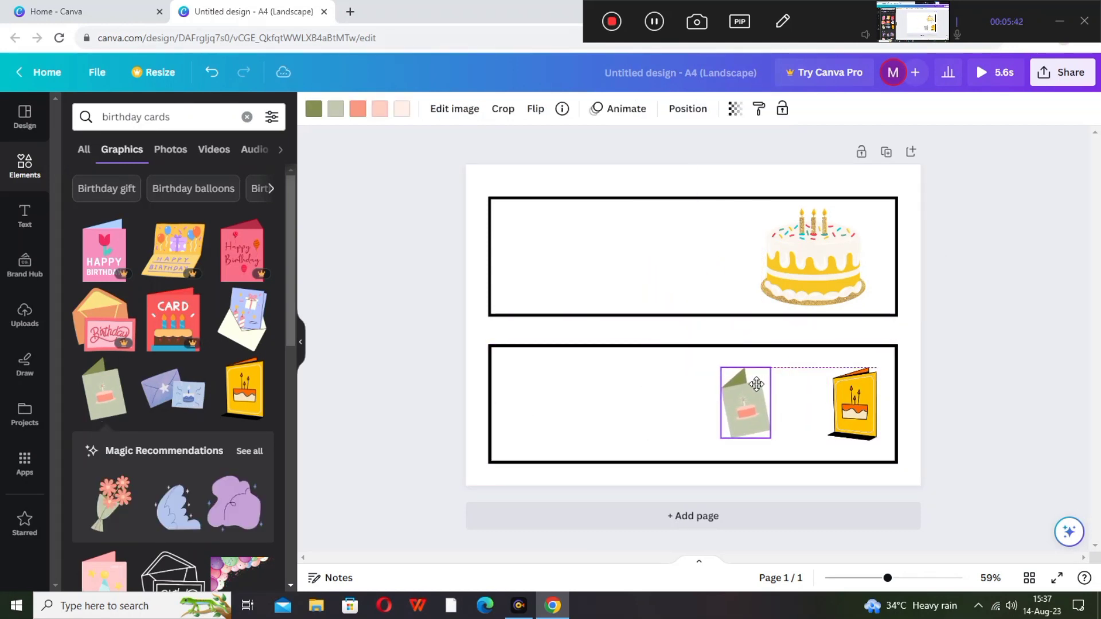
- Add the red "CARD" birthday card graphic, shrink it and place it between the green and yellow cards in the lower rectangle
click(173, 320)
drag(746, 388, 696, 324)
drag(678, 288, 815, 379)
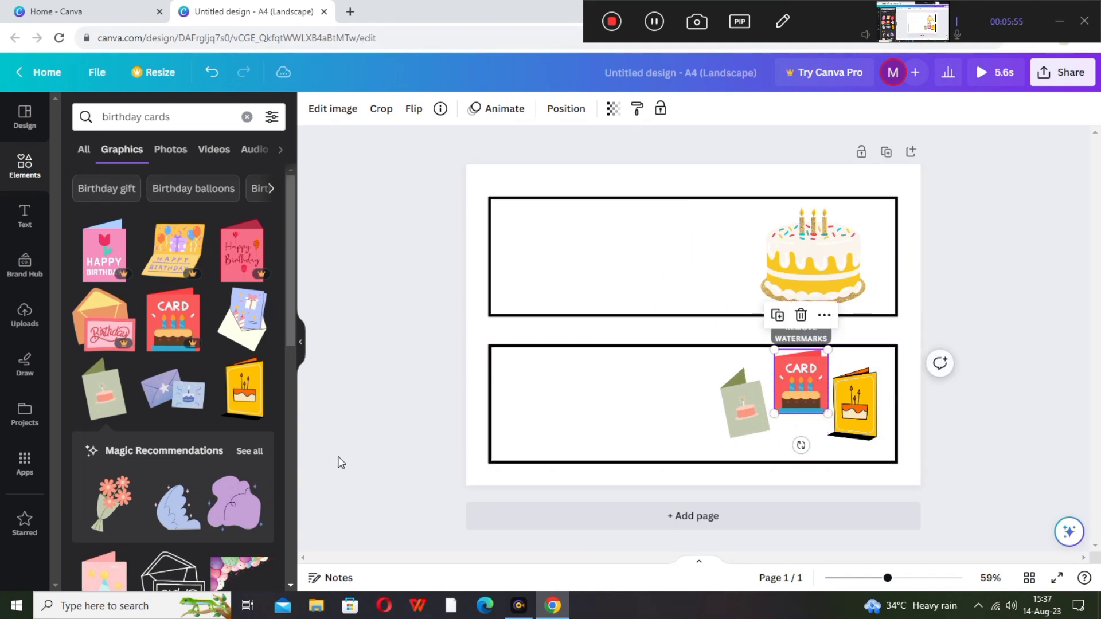
click(437, 448)
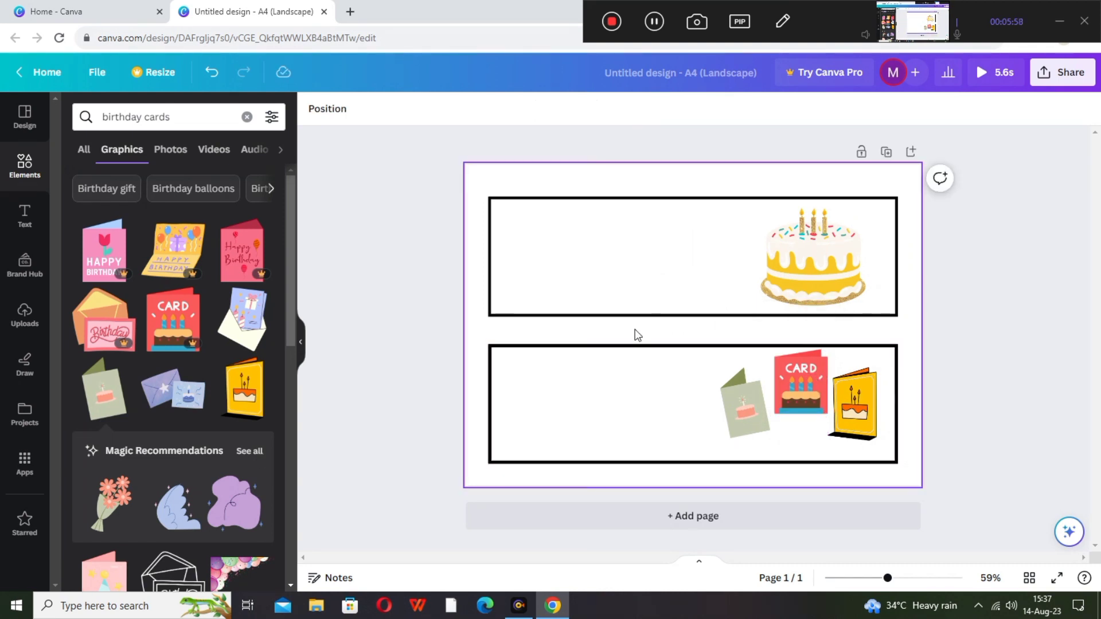
- Add a heading reading "Cakes" and place it in the left part of the upper rectangle
click(24, 212)
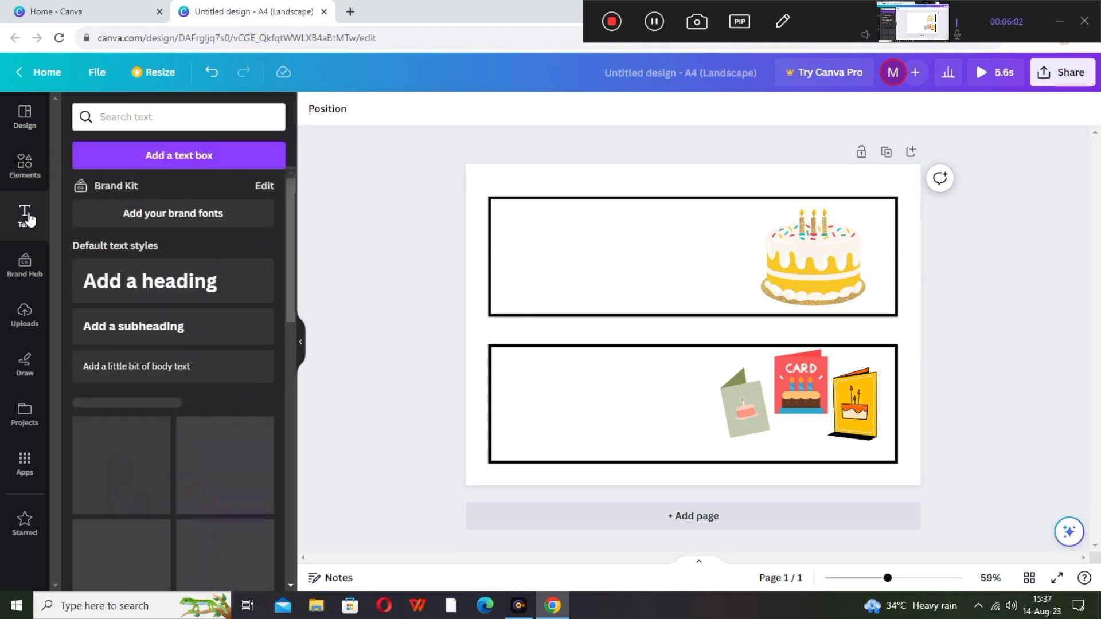
click(130, 283)
click(501, 309)
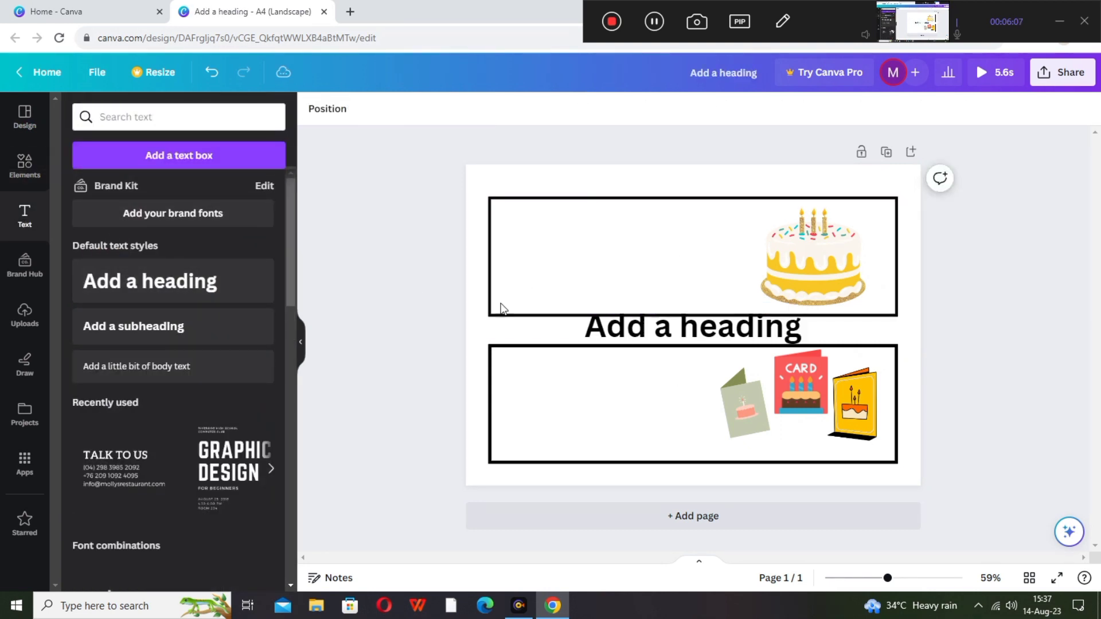
click(645, 330)
drag(645, 329, 562, 259)
double_click(555, 257)
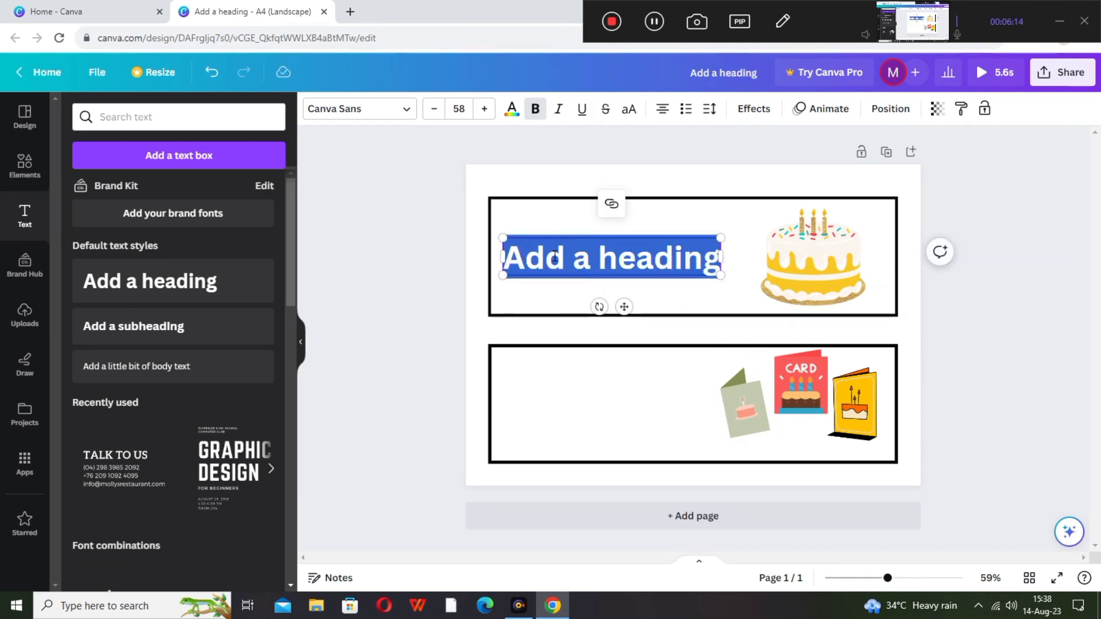
text(C)
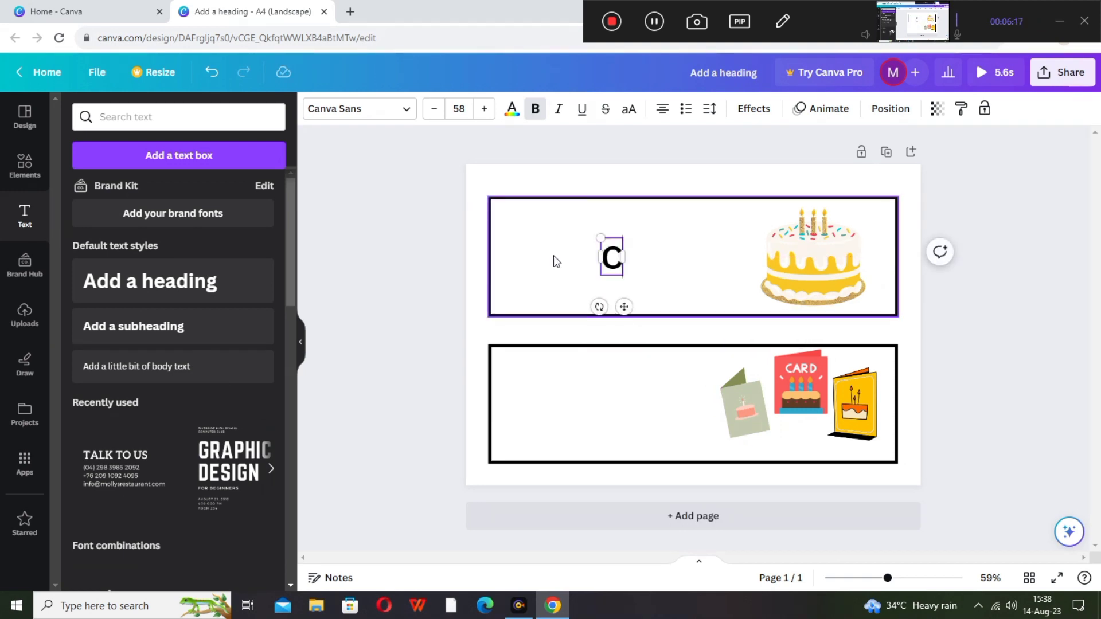
text(akes)
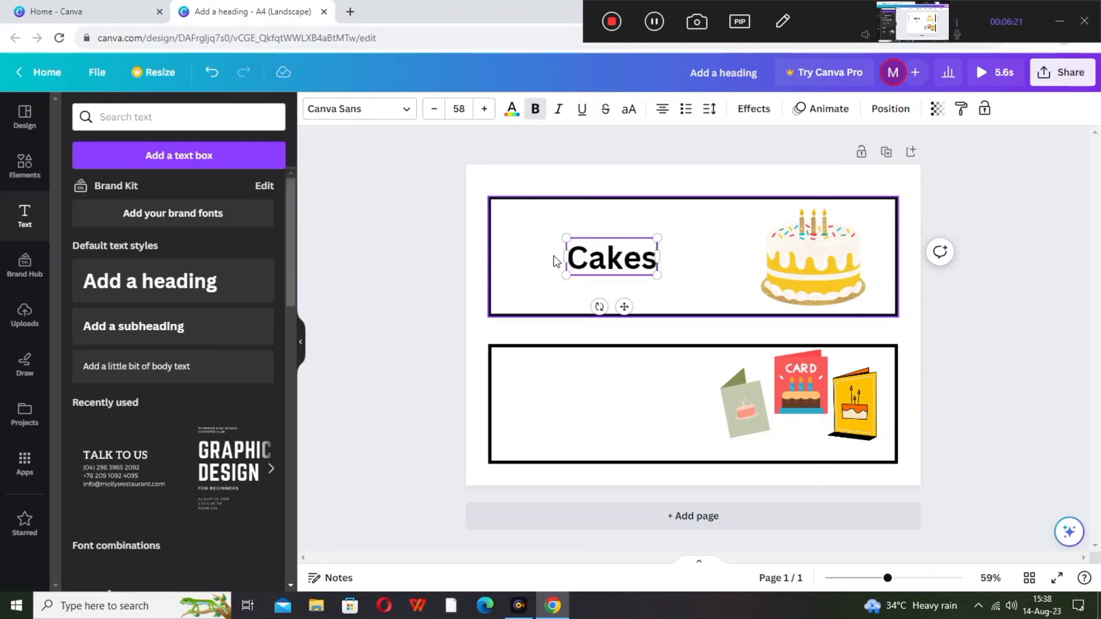
drag(623, 261, 572, 256)
click(714, 274)
- Set the "Cakes" heading in Lora at size 87 and reposition it at the left end of the upper rectangle
click(406, 115)
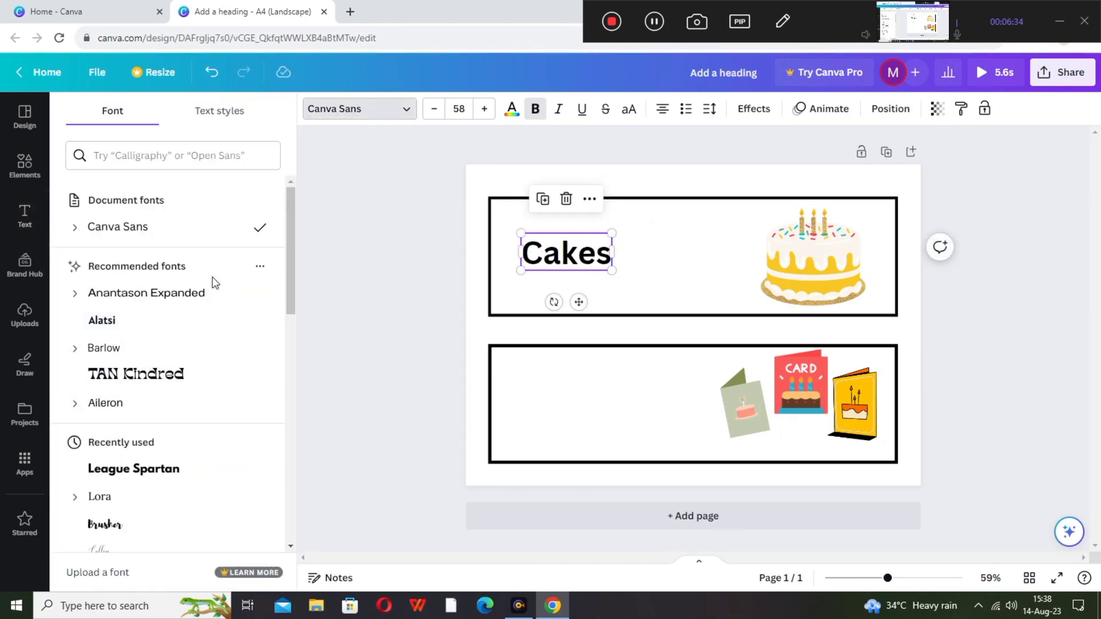
click(175, 509)
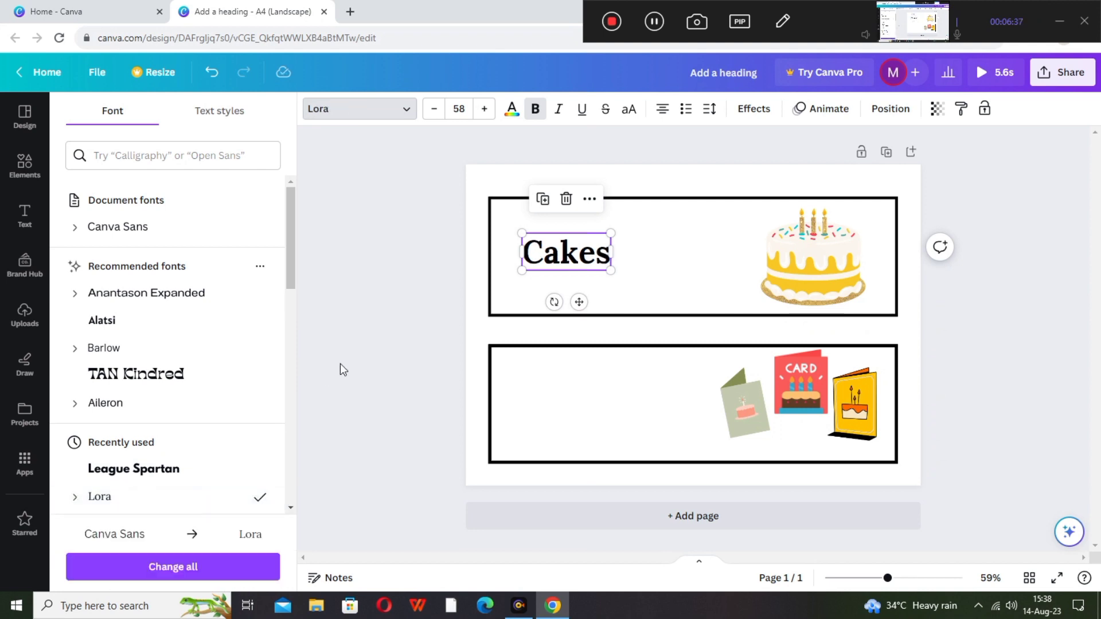
click(485, 109)
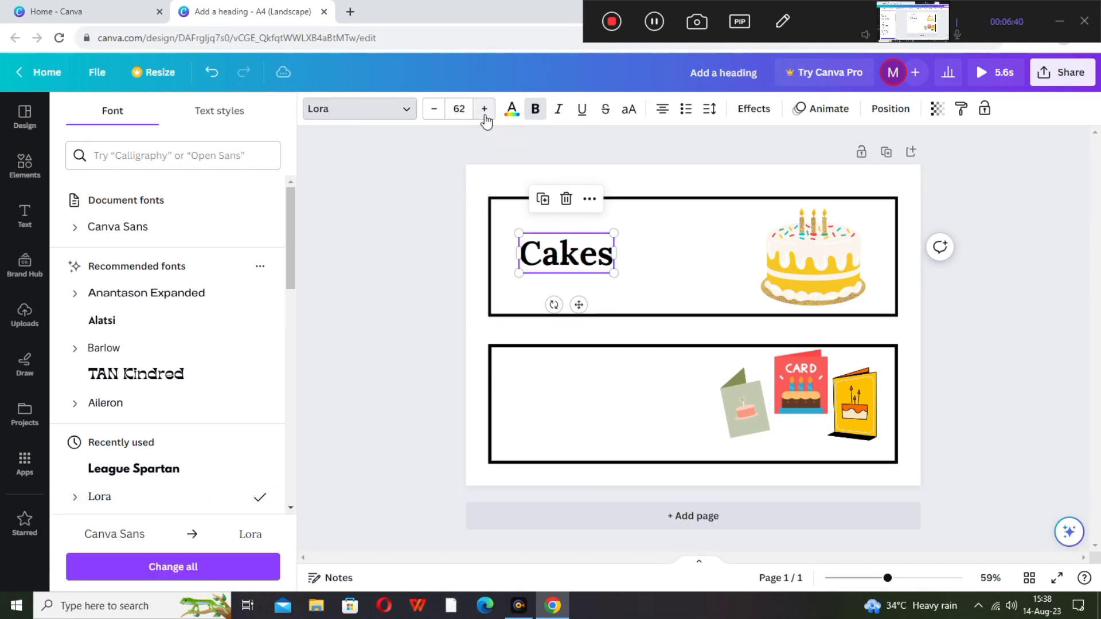
click(485, 109)
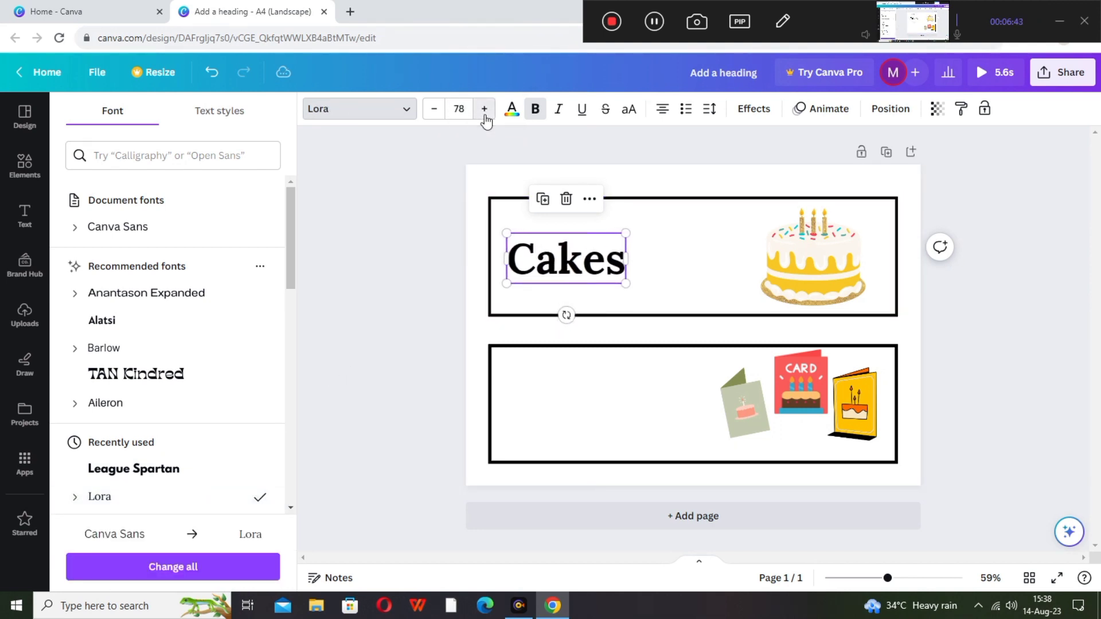
click(422, 275)
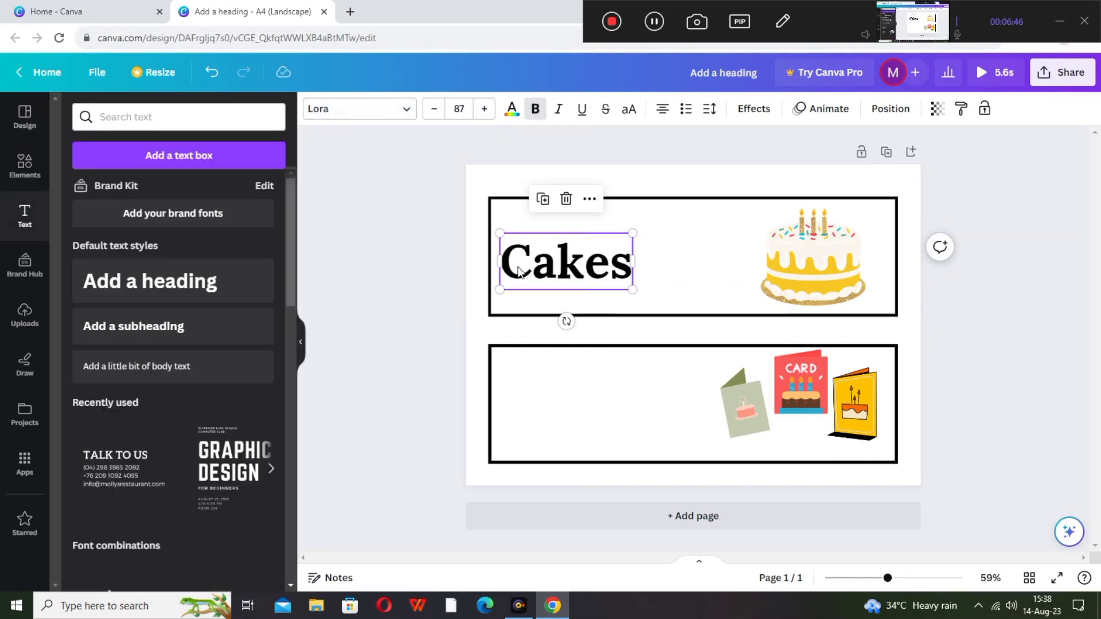
click(412, 281)
drag(572, 274, 585, 269)
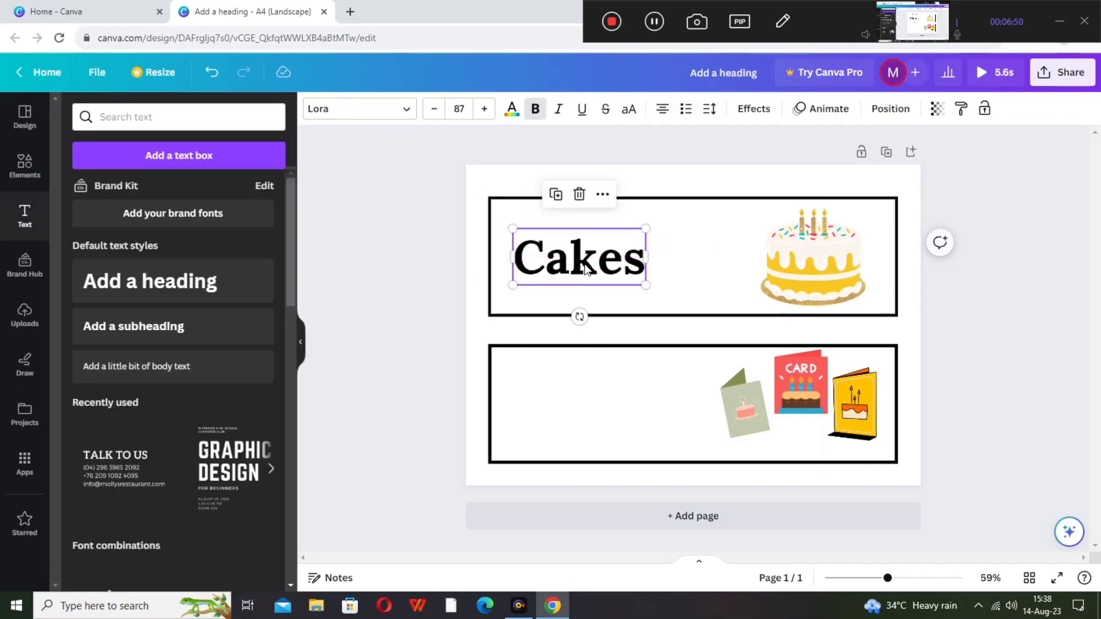
click(421, 261)
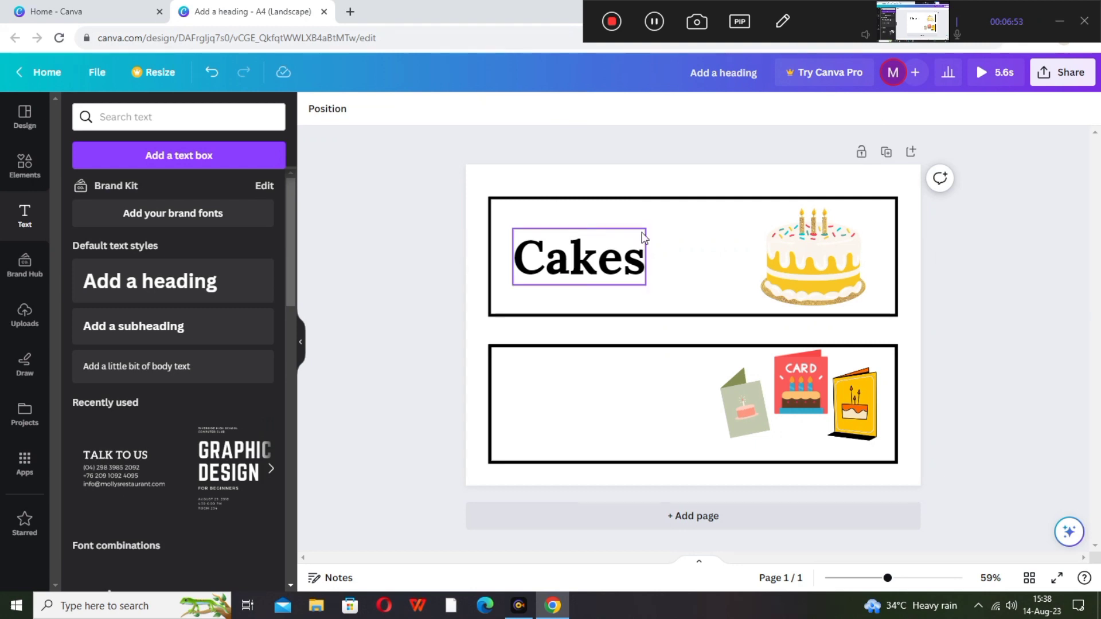
click(248, 126)
text(bith)
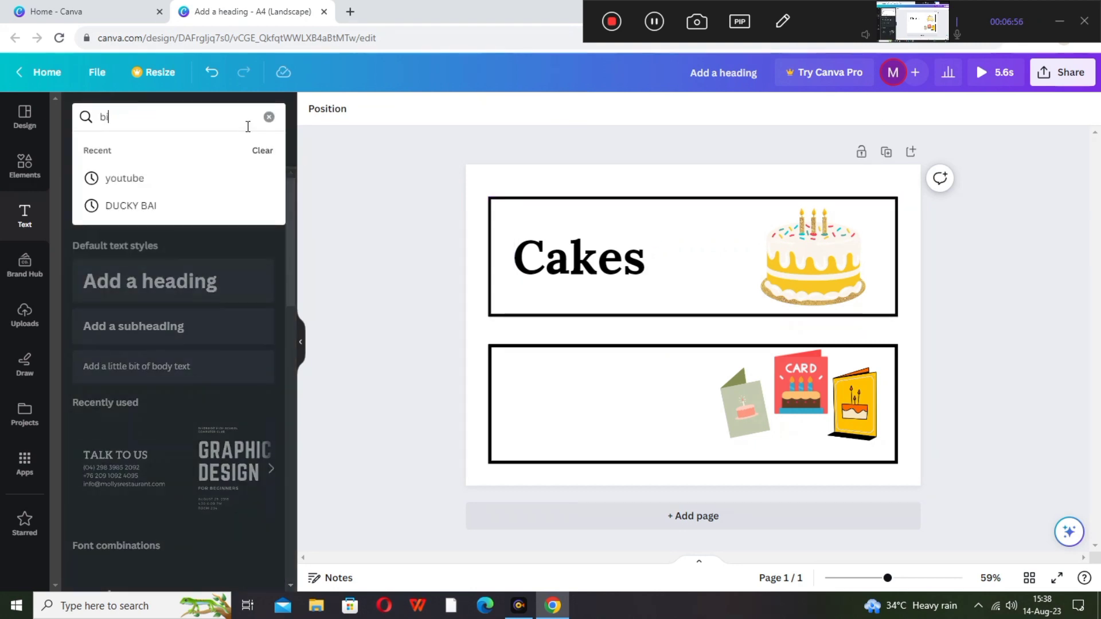
click(23, 137)
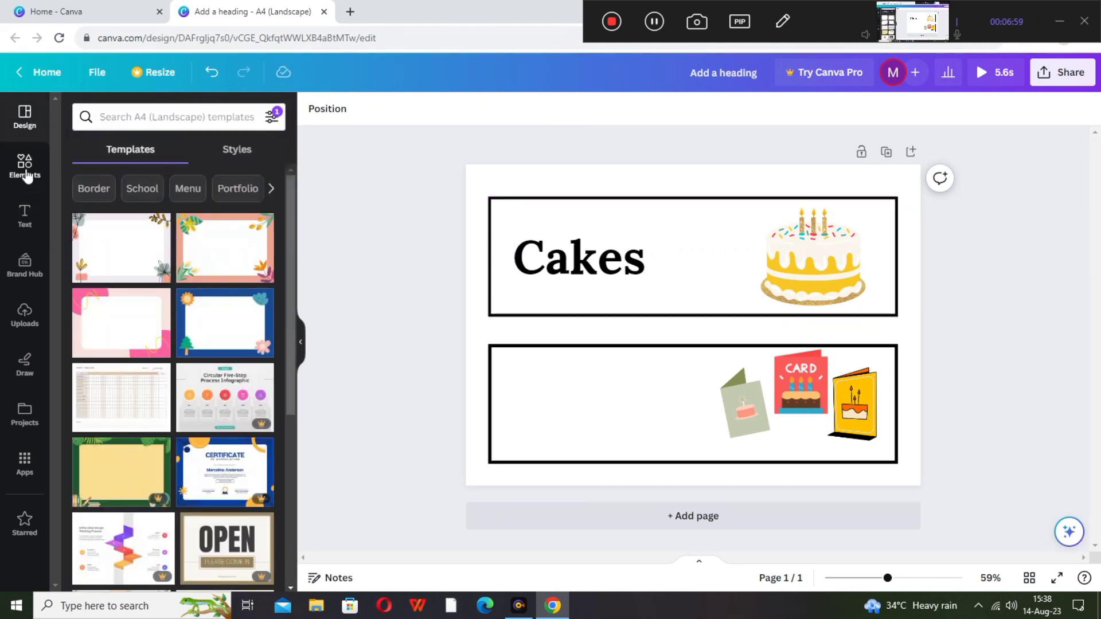
- Search the elements for "birthday cakes" graphics
click(25, 167)
click(190, 117)
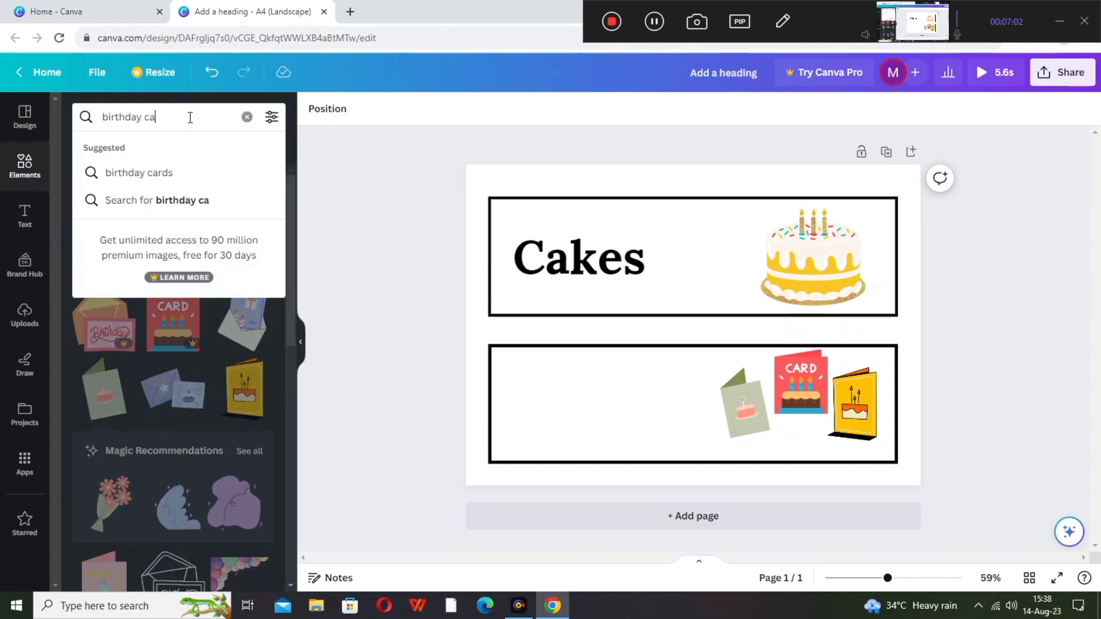
key(BackSpace)
key(BackSpace)
key(BackSpace)
text(c)
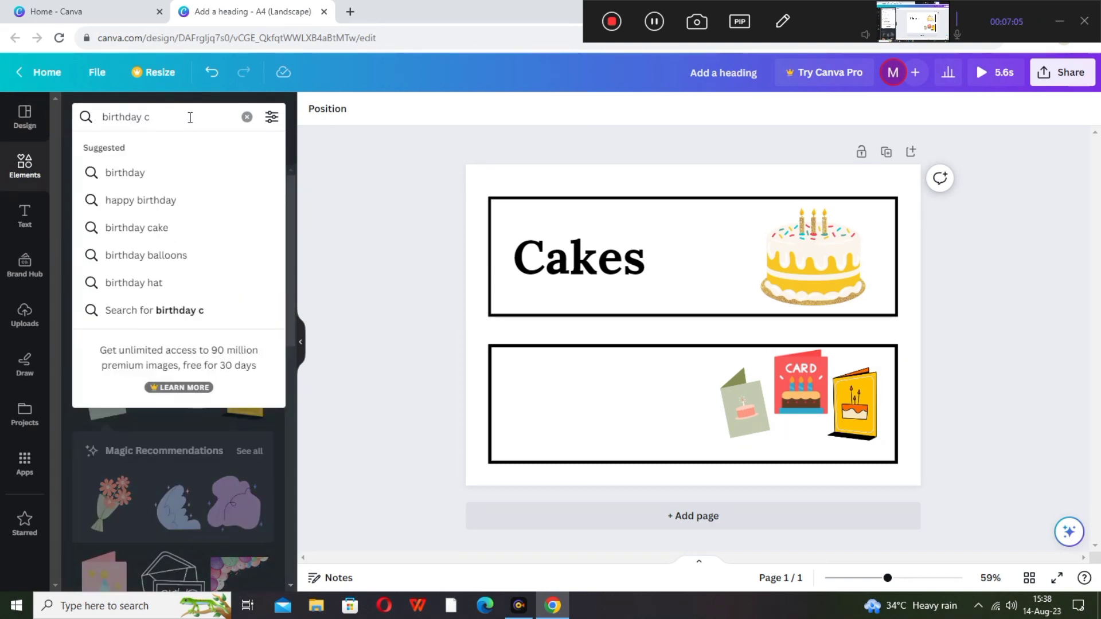
text(akes)
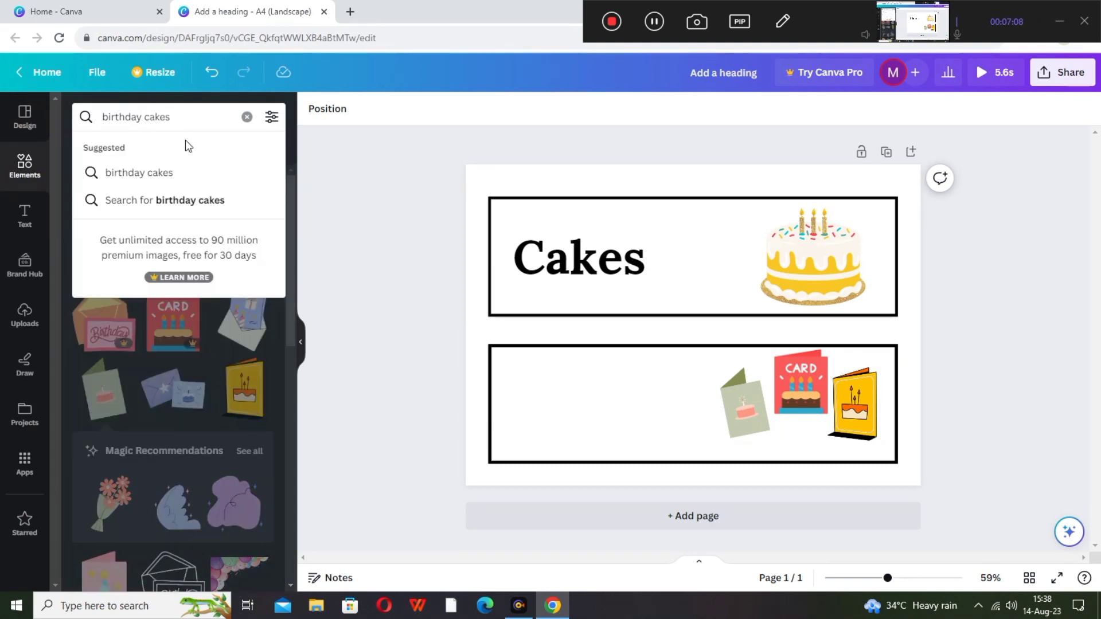
click(177, 190)
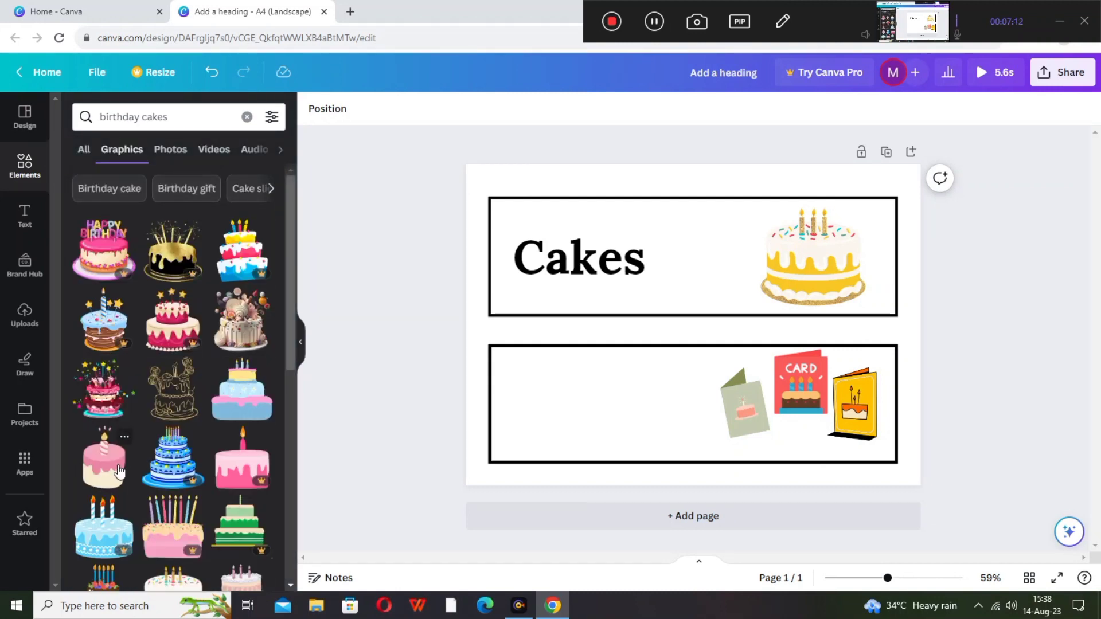
- Add the pink two-tier birthday cake graphic with two candles, shrink it and place it between the "Cakes" heading and the yellow cake
drag(291, 344, 295, 433)
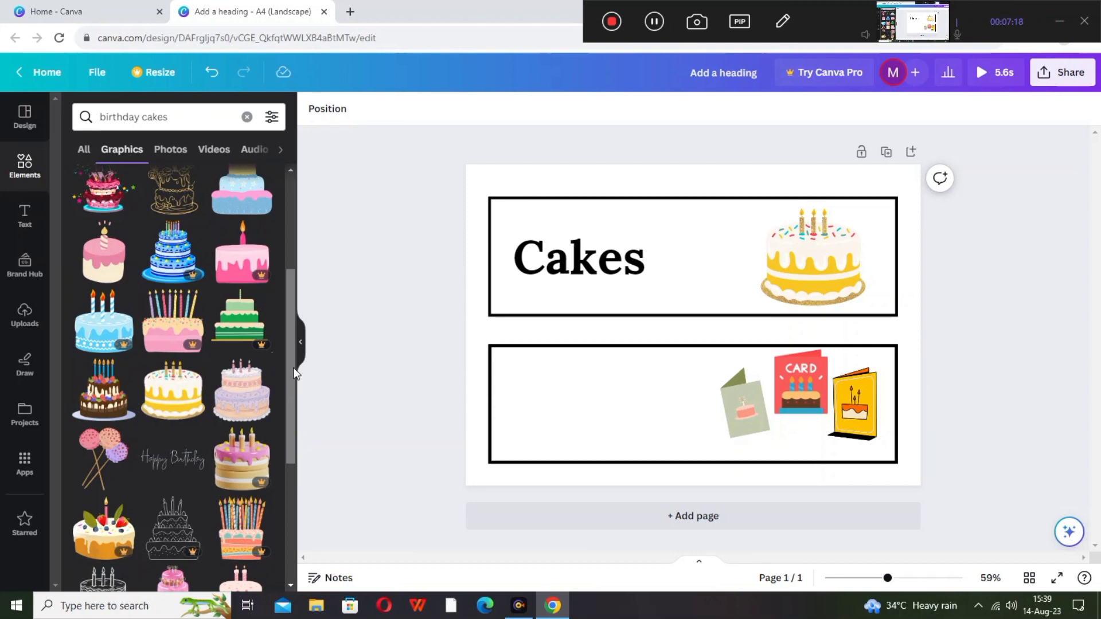
scroll(294, 367, down, 4)
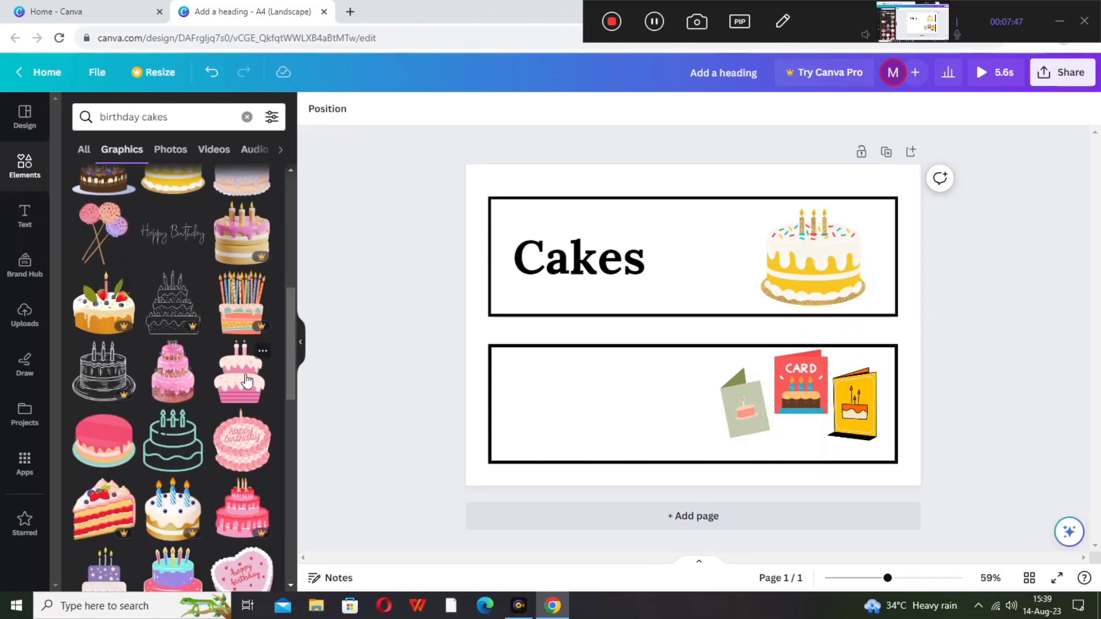
click(246, 380)
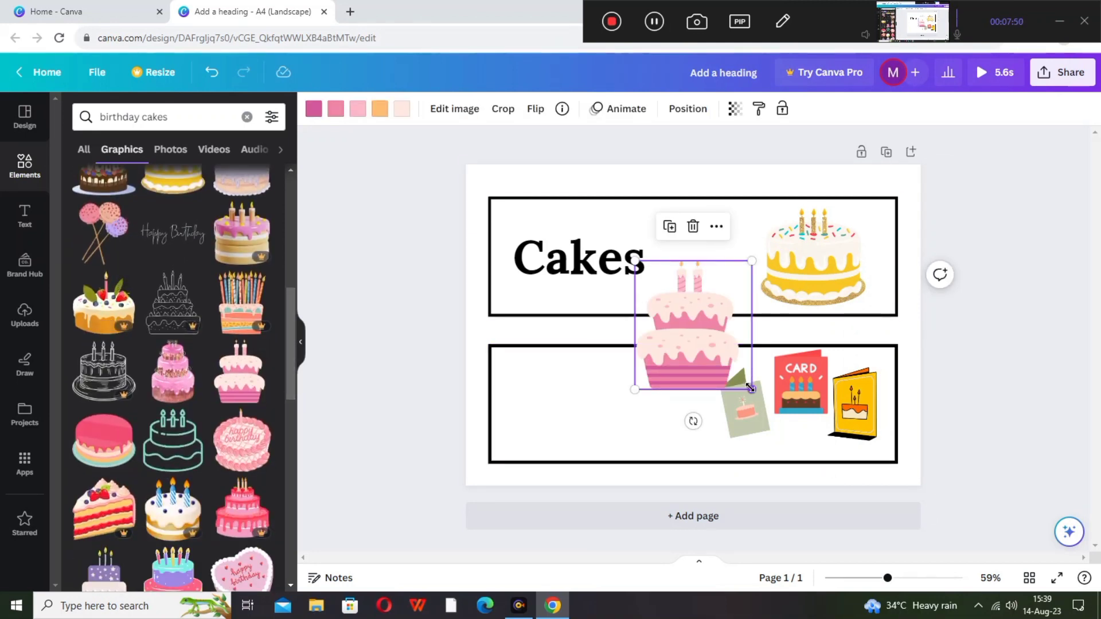
drag(751, 388, 712, 260)
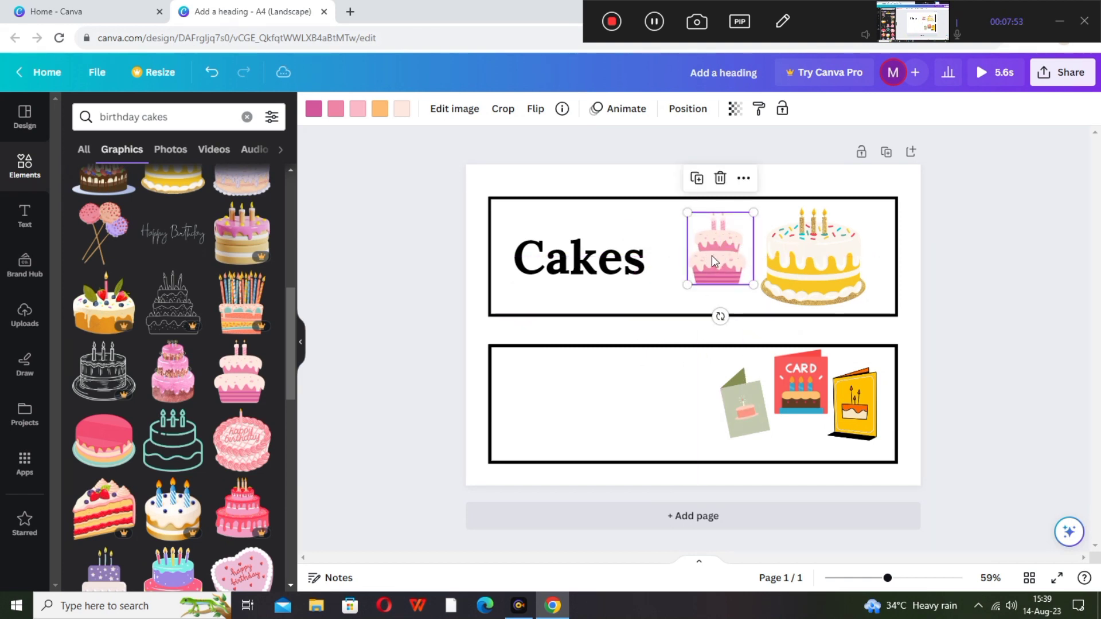
- Shrink the yellow cake and shift it toward the upper rectangle's right end, then lower the pink cake beside it
click(805, 273)
drag(865, 304, 852, 293)
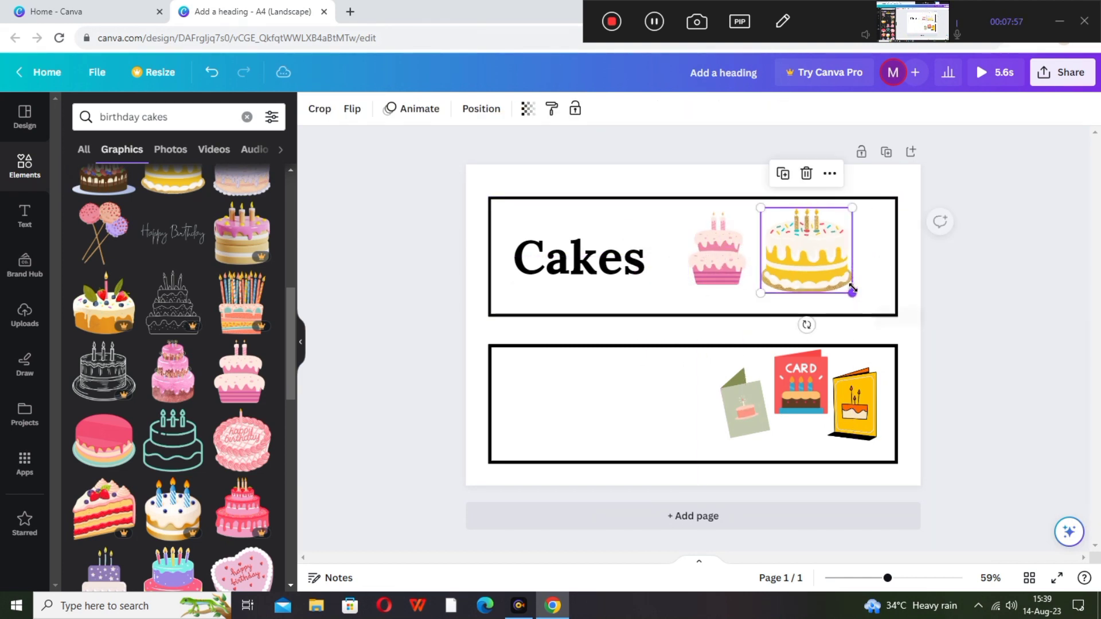
drag(806, 260, 830, 267)
drag(734, 259, 761, 282)
- Add the strawberry-topped cake slice graphic, shrink it and place it above the gap between the pink and yellow cakes
scroll(288, 381, down, 2)
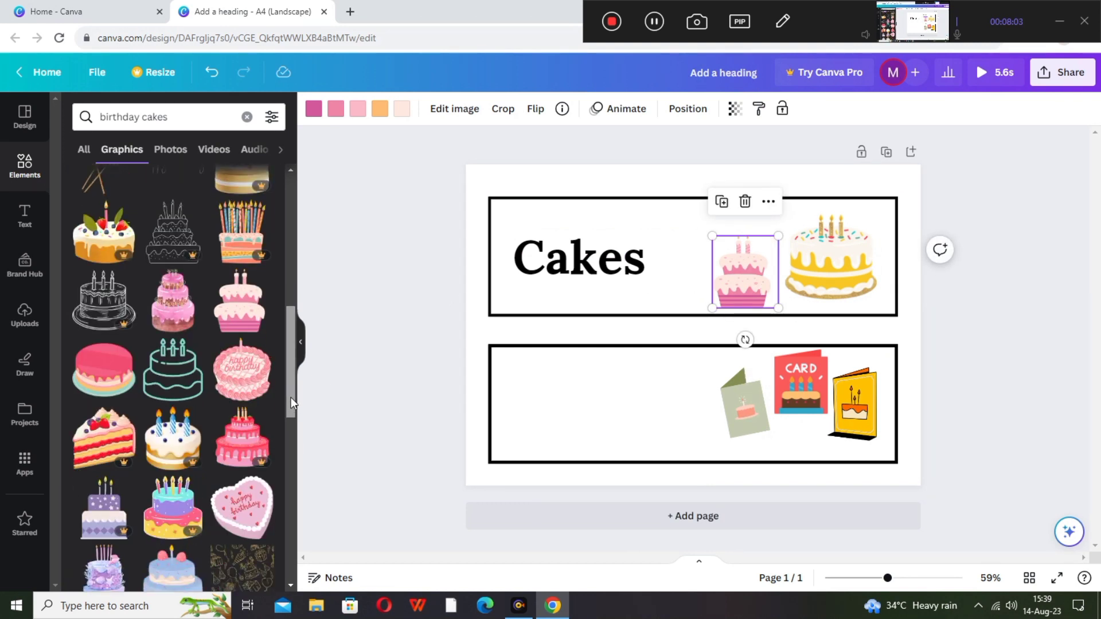
click(94, 439)
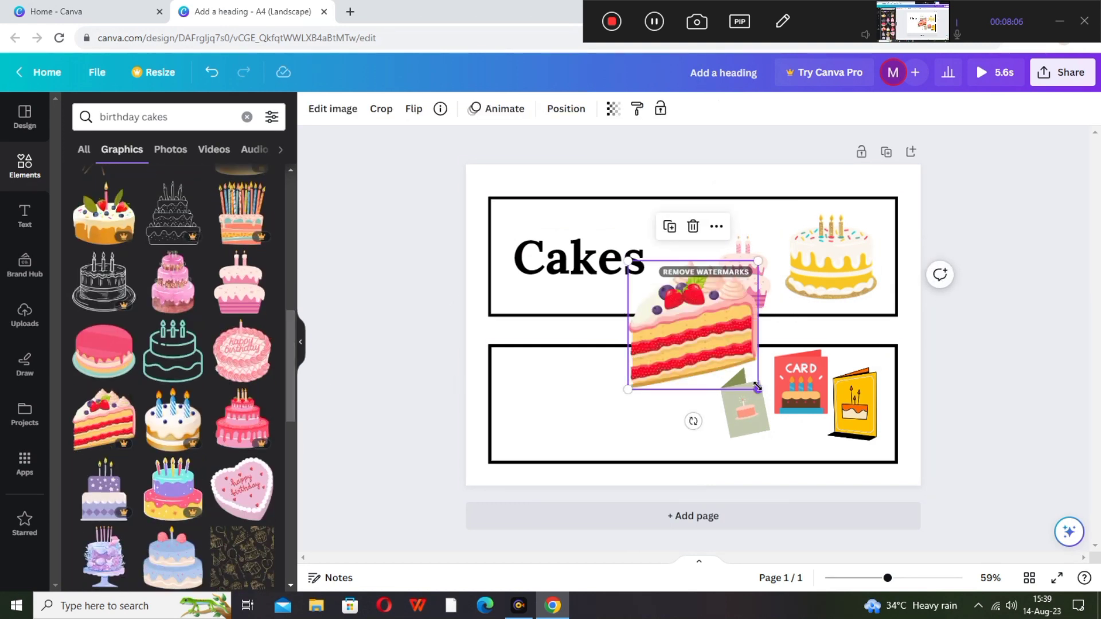
drag(758, 388, 779, 227)
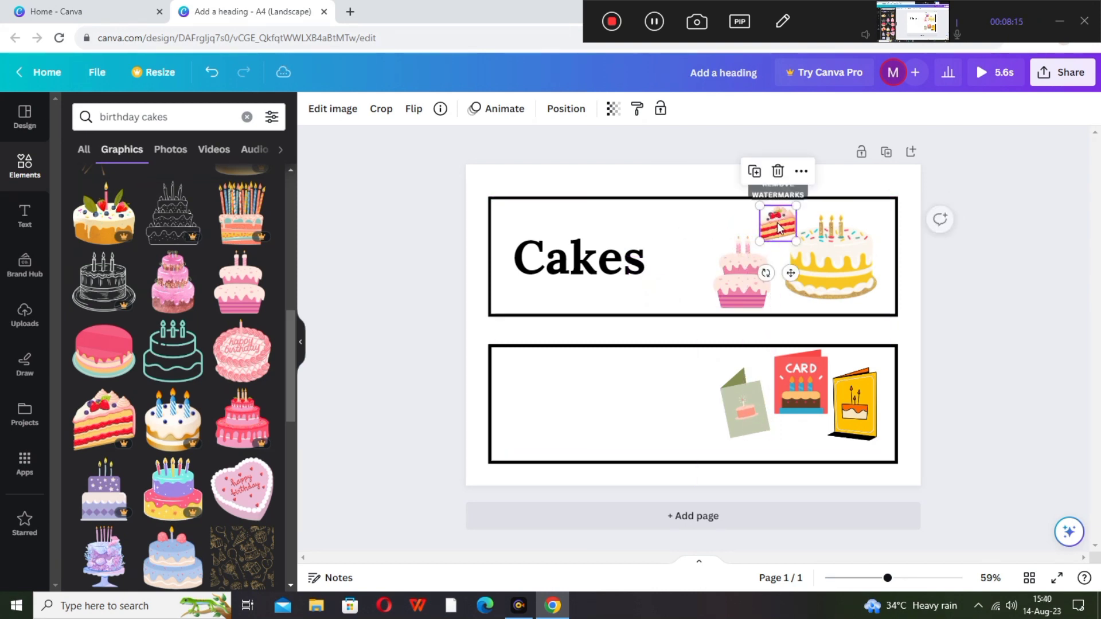
click(1015, 256)
- Move the yellow cake toward the lower-right corner of the upper rectangle and slightly enlarge the cake slice
click(878, 277)
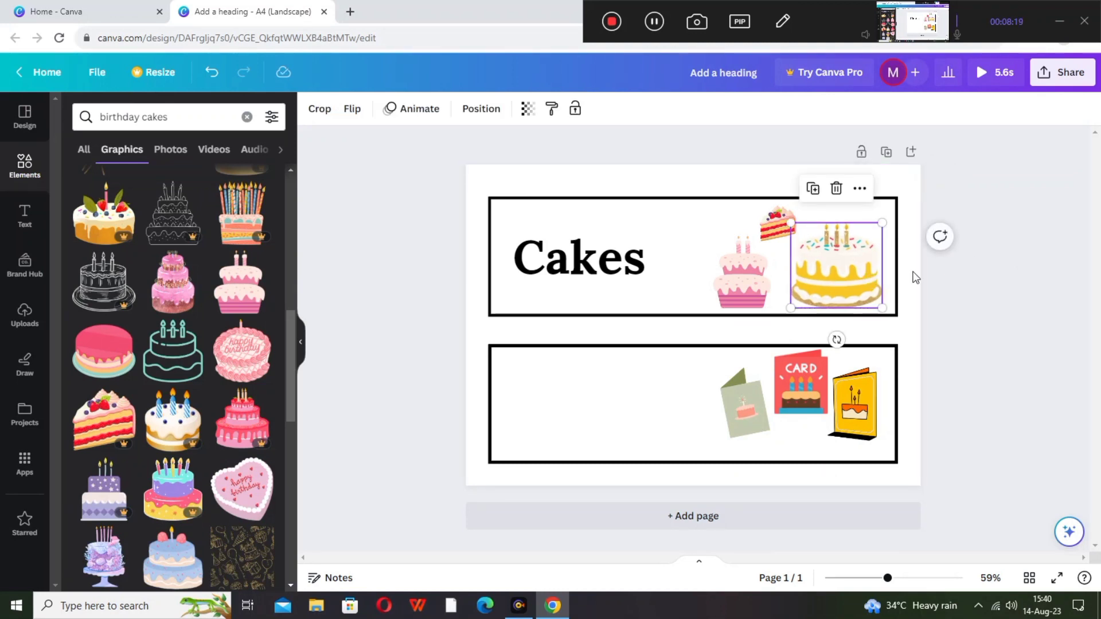
click(985, 293)
click(778, 223)
drag(797, 242, 803, 245)
click(995, 305)
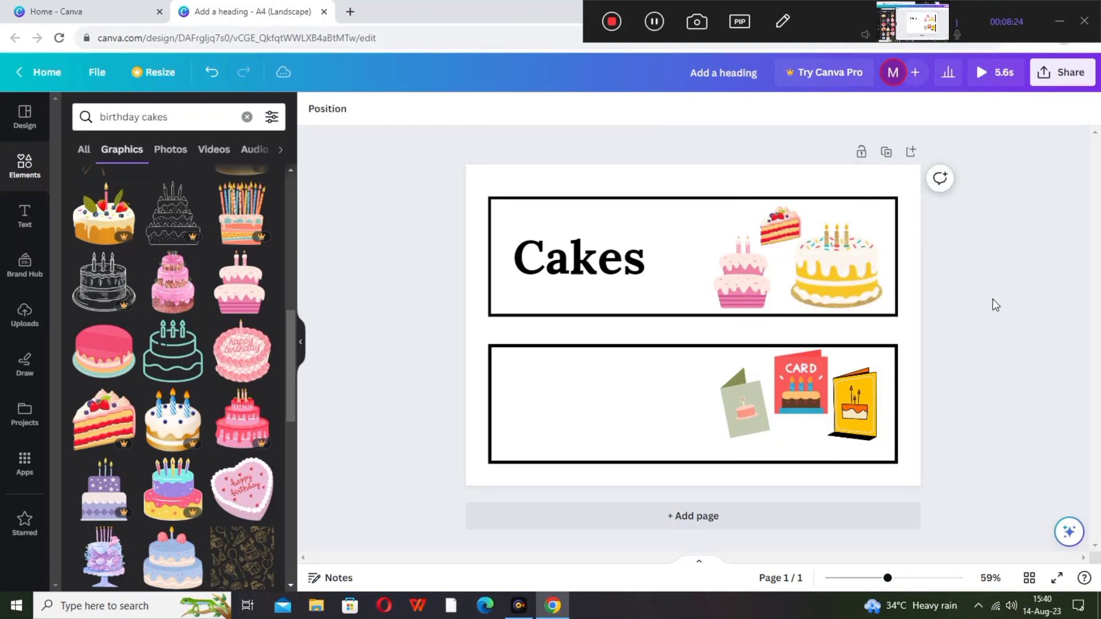
- Slightly enlarge the pink cake, then enlarge the cake slice and adjust its position above the two cakes
click(759, 295)
drag(759, 288, 777, 304)
click(1000, 292)
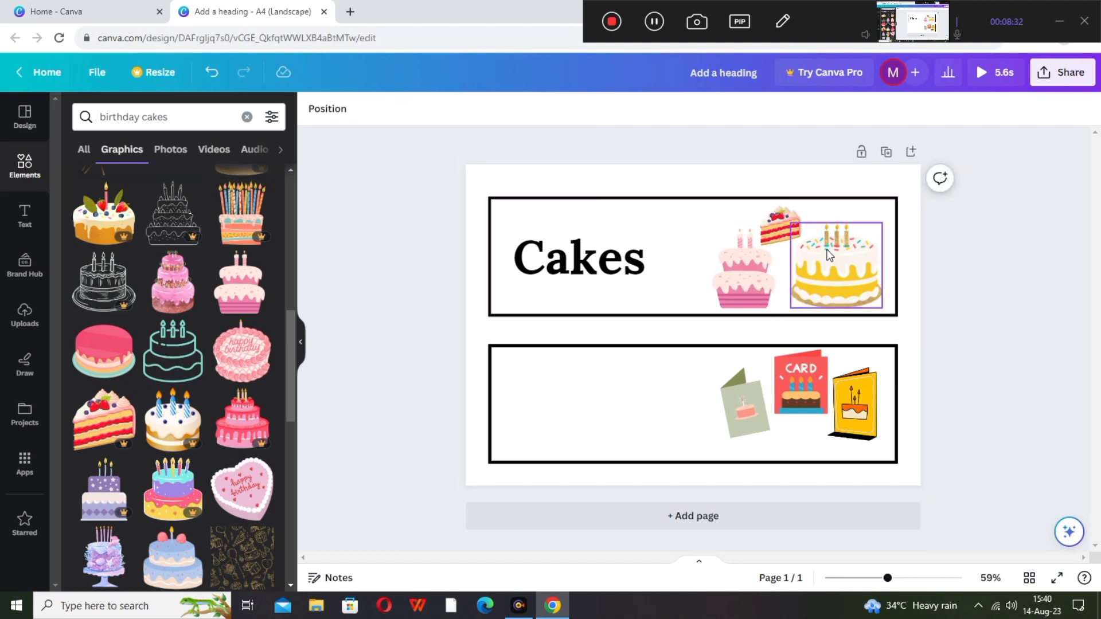
click(791, 234)
drag(791, 233, 809, 247)
click(902, 373)
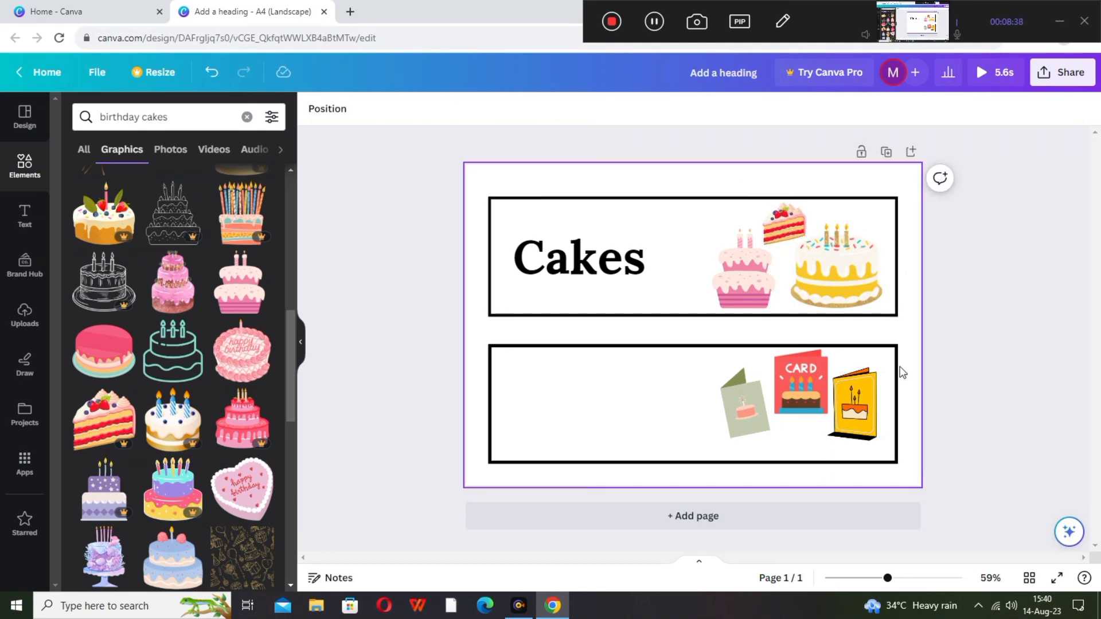
- Add a heading reading "Cards" and place it in the lower rectangle beside the card graphics
click(572, 406)
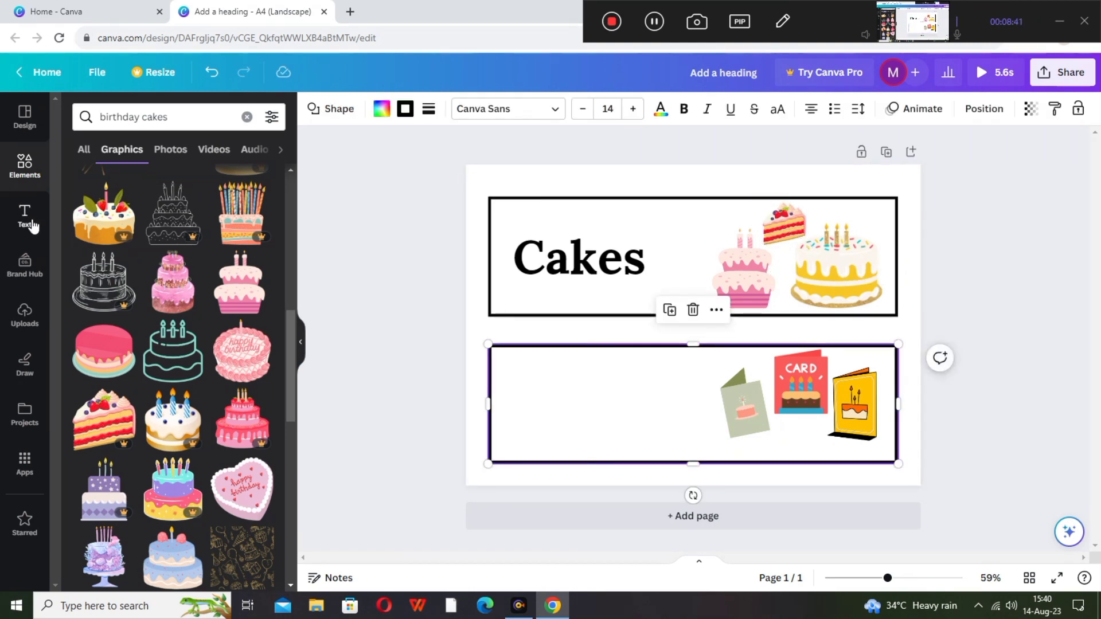
click(32, 225)
click(140, 287)
click(436, 374)
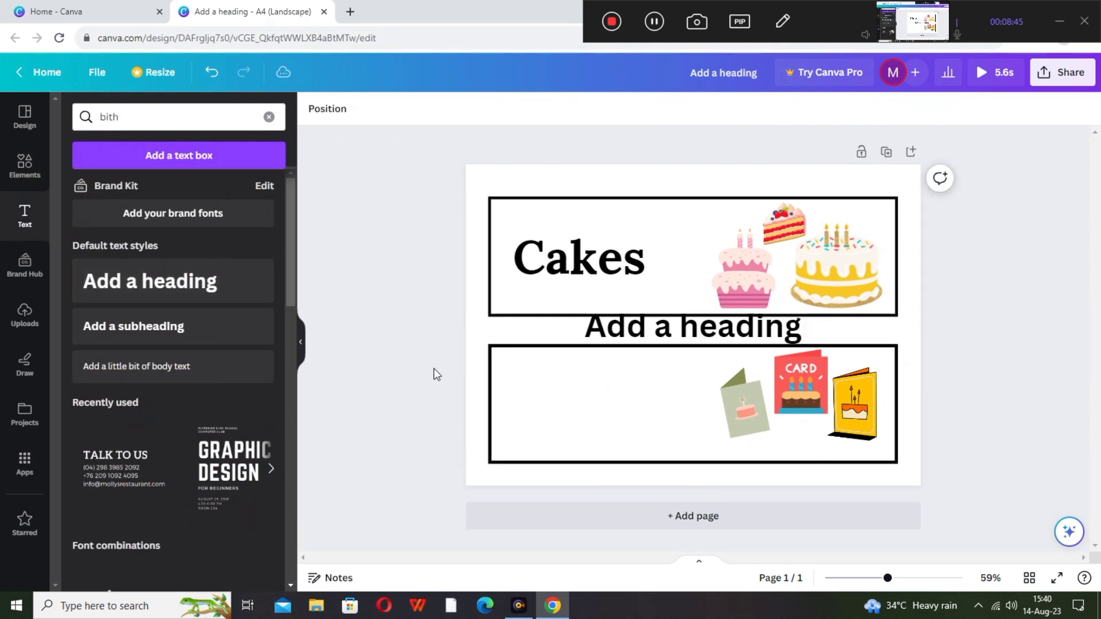
click(631, 338)
drag(631, 348, 563, 402)
double_click(565, 406)
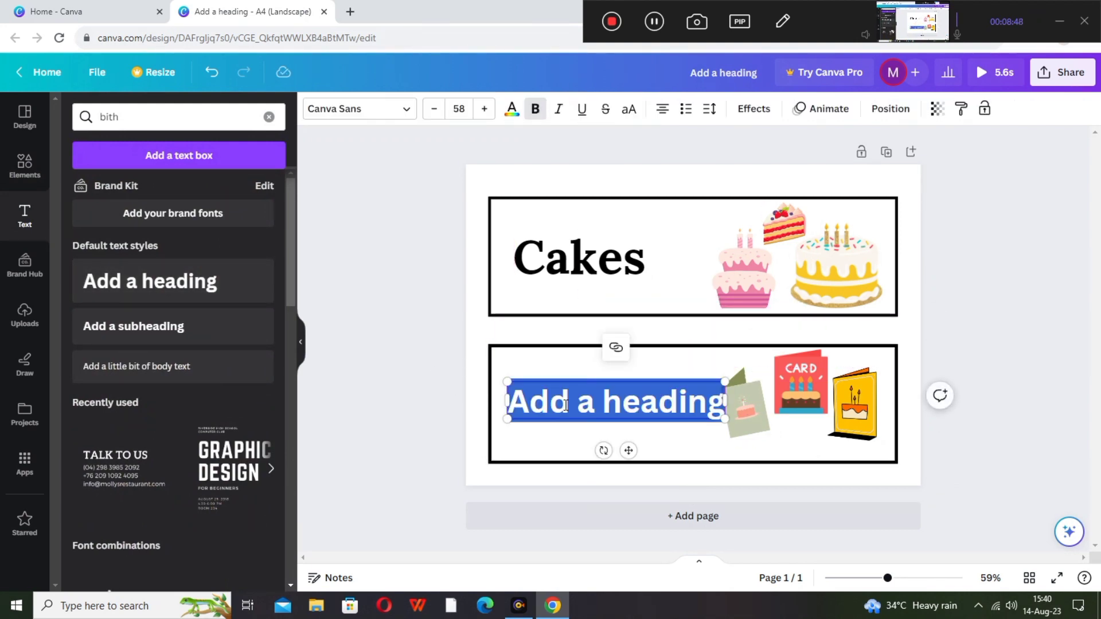
text(C)
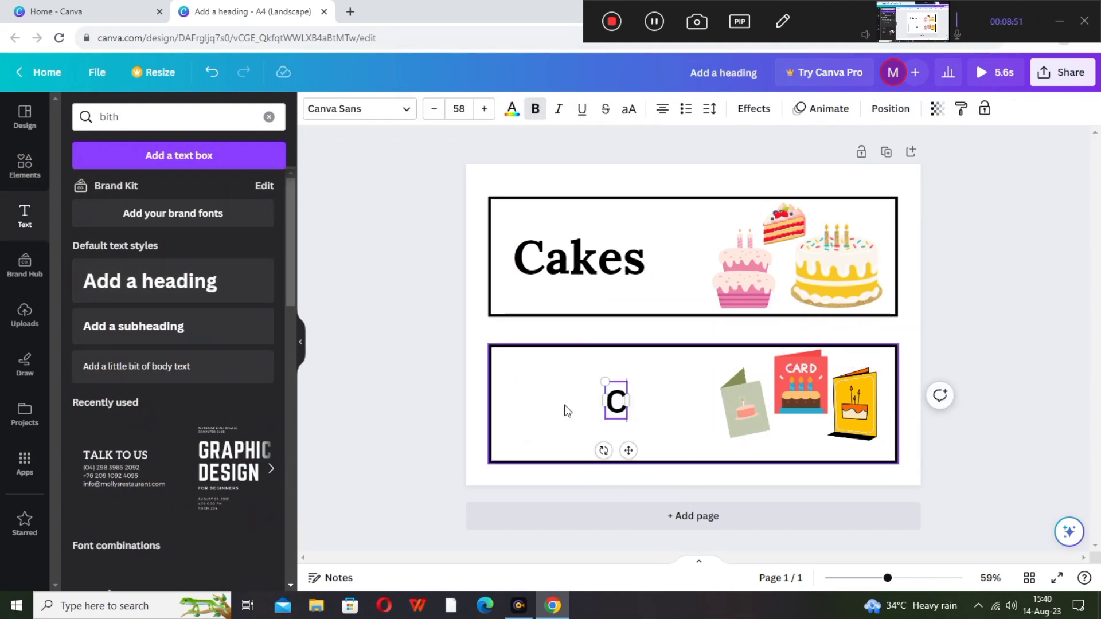
text(ards)
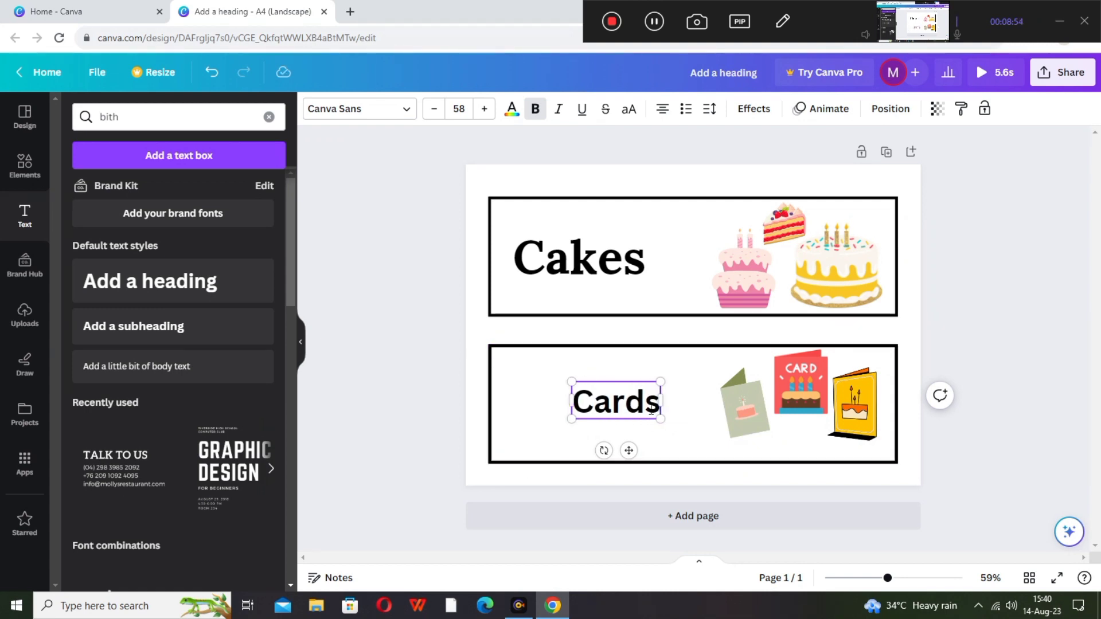
- Set the "Cards" heading in Lora at size 68
click(484, 109)
click(484, 109)
click(483, 108)
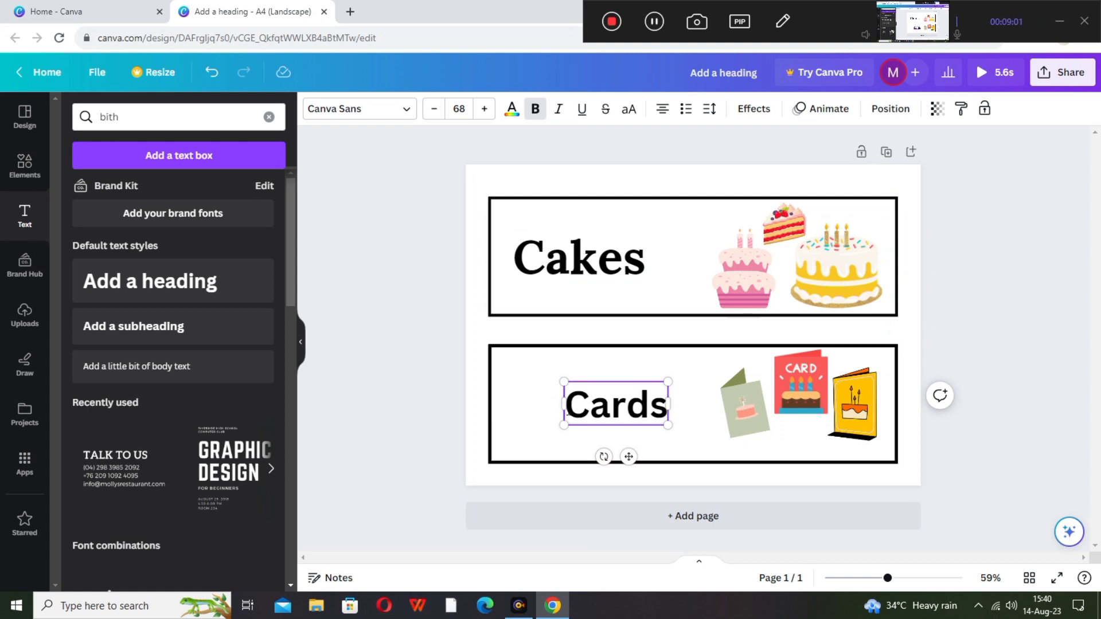
drag(568, 412, 663, 416)
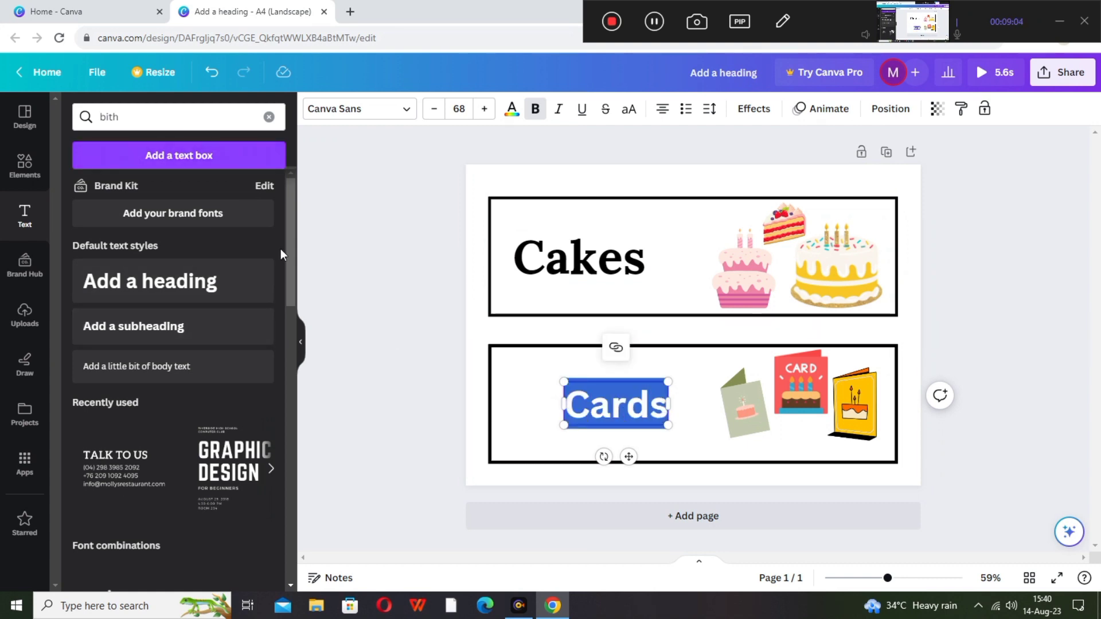
click(399, 114)
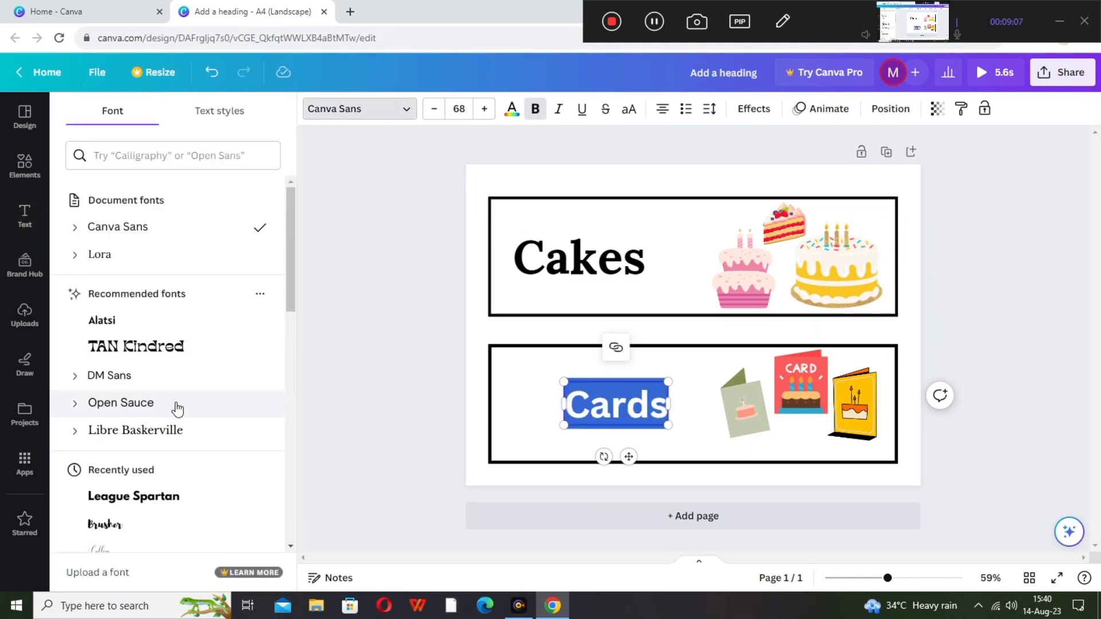
click(241, 256)
click(397, 365)
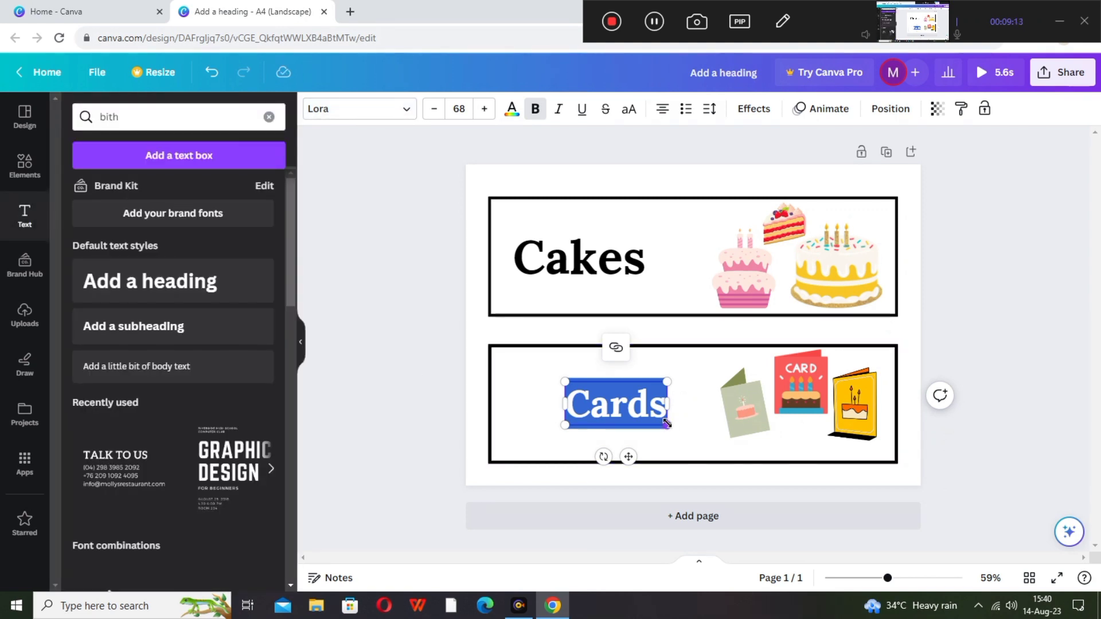
- Enlarge the "Cards" heading to about size 94.2 and align it beneath "Cakes" at the lower rectangle's left end
drag(668, 427, 566, 410)
click(533, 410)
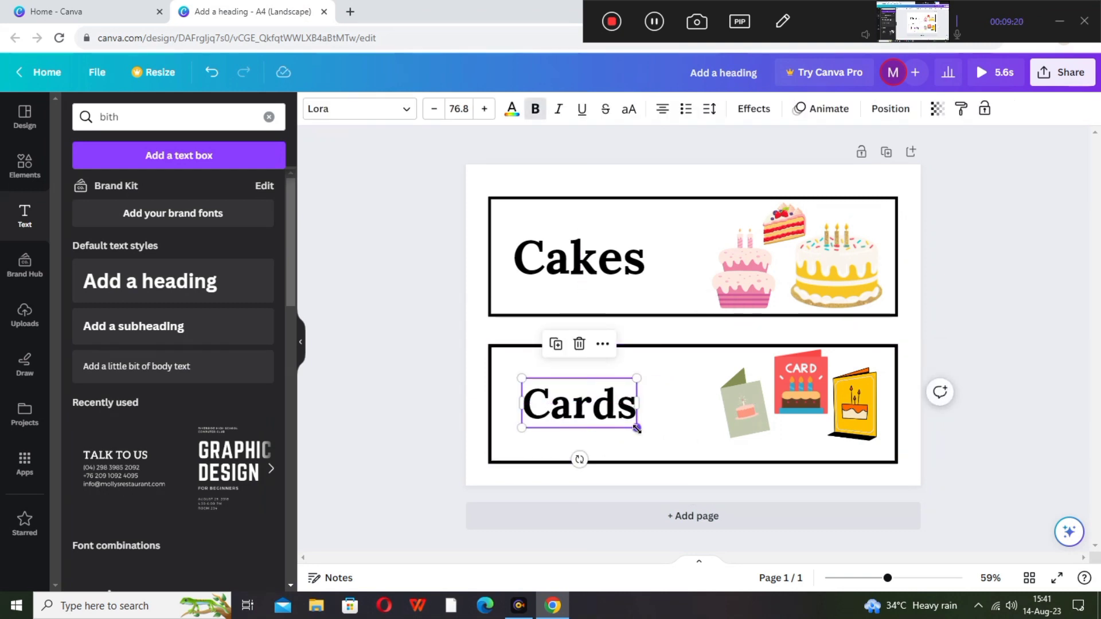
drag(636, 428, 604, 423)
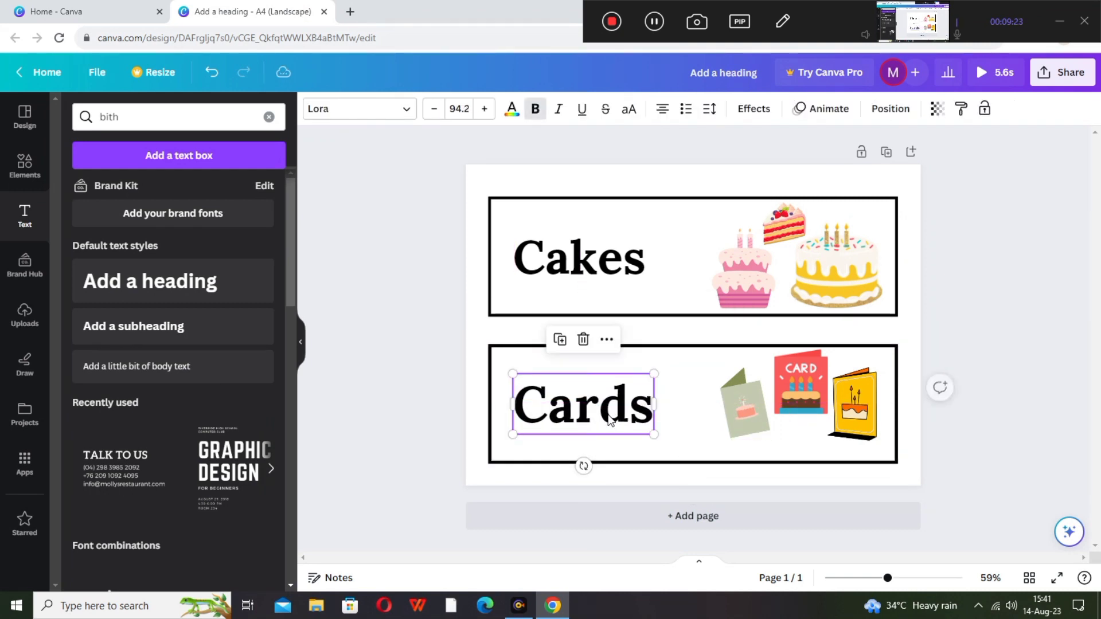
- Enlarge the "Cakes" heading to about size 94.9 and scale the "Cards" heading up to the same width
click(612, 274)
drag(648, 285, 660, 288)
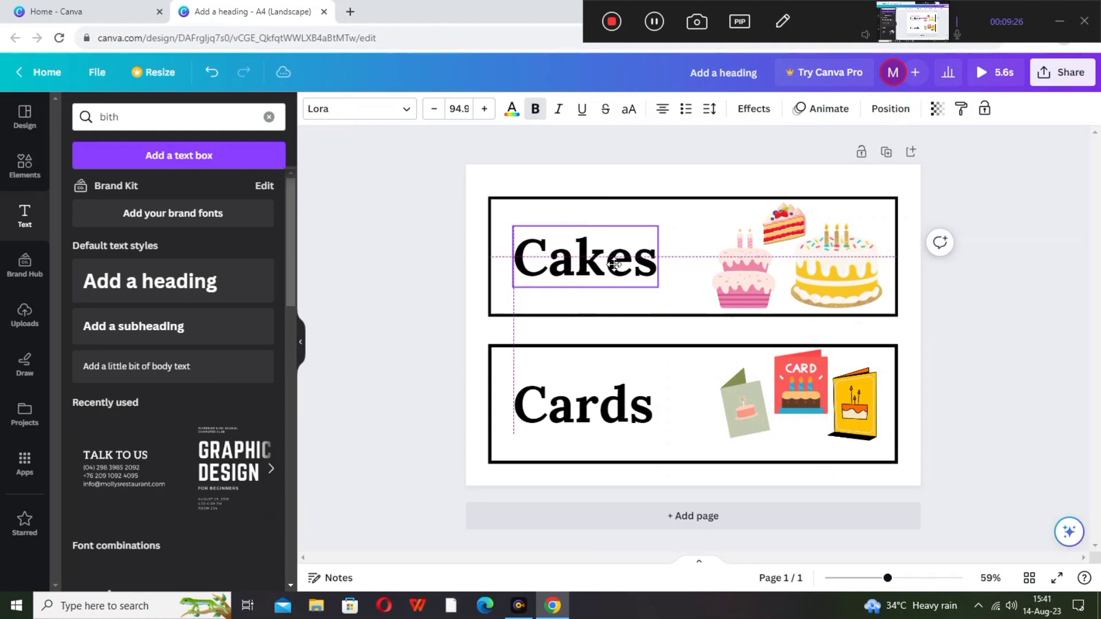
click(639, 423)
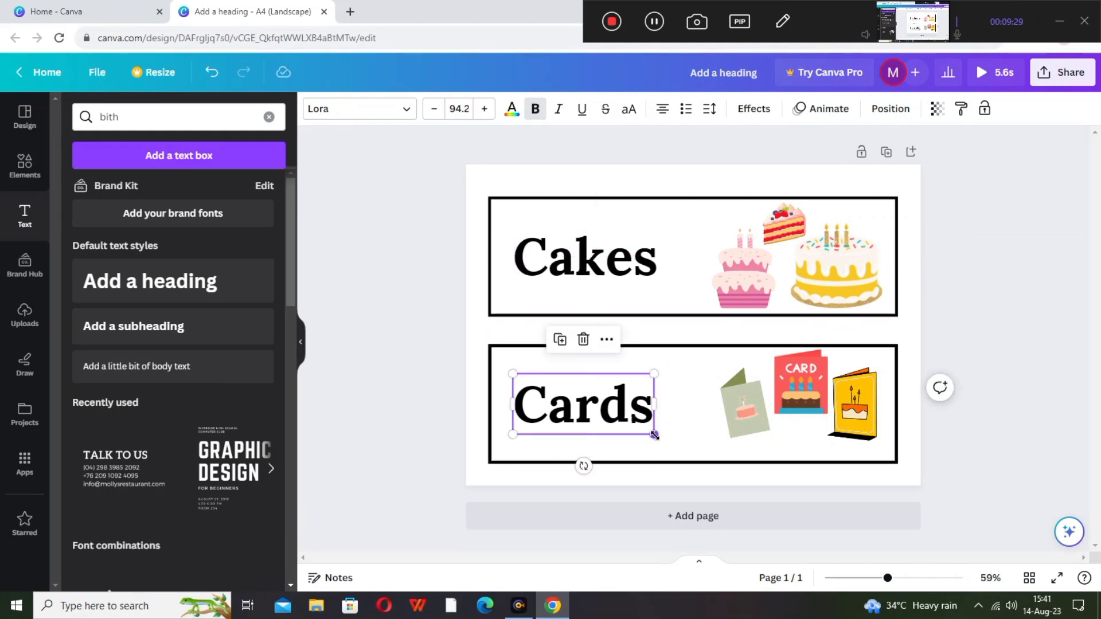
drag(654, 435, 658, 438)
click(460, 367)
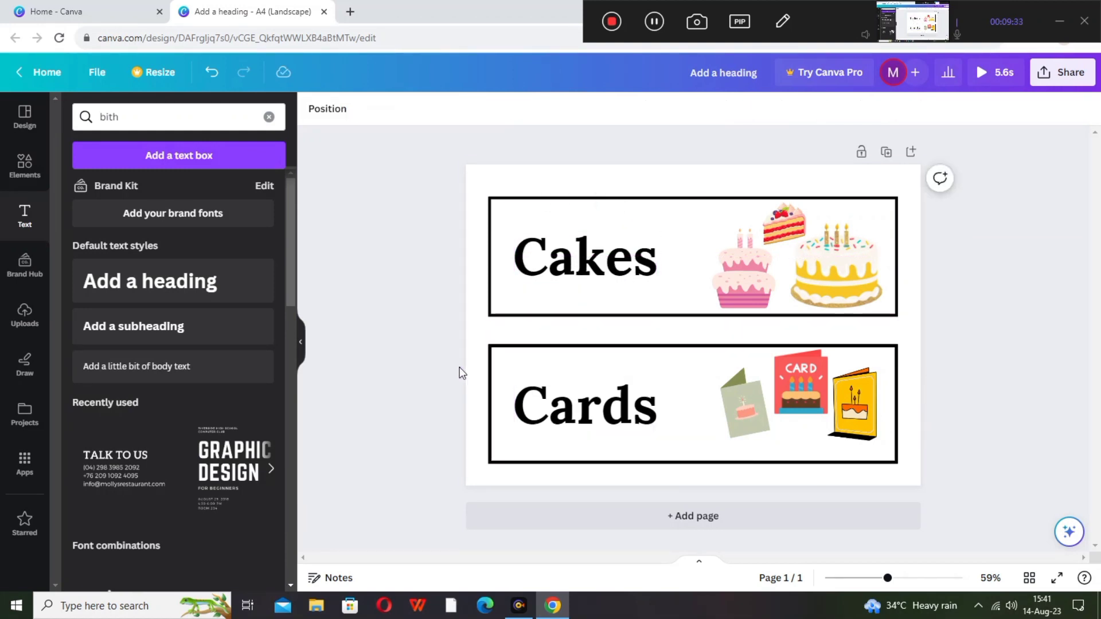
- Add a second page and insert a square shape on it
click(740, 519)
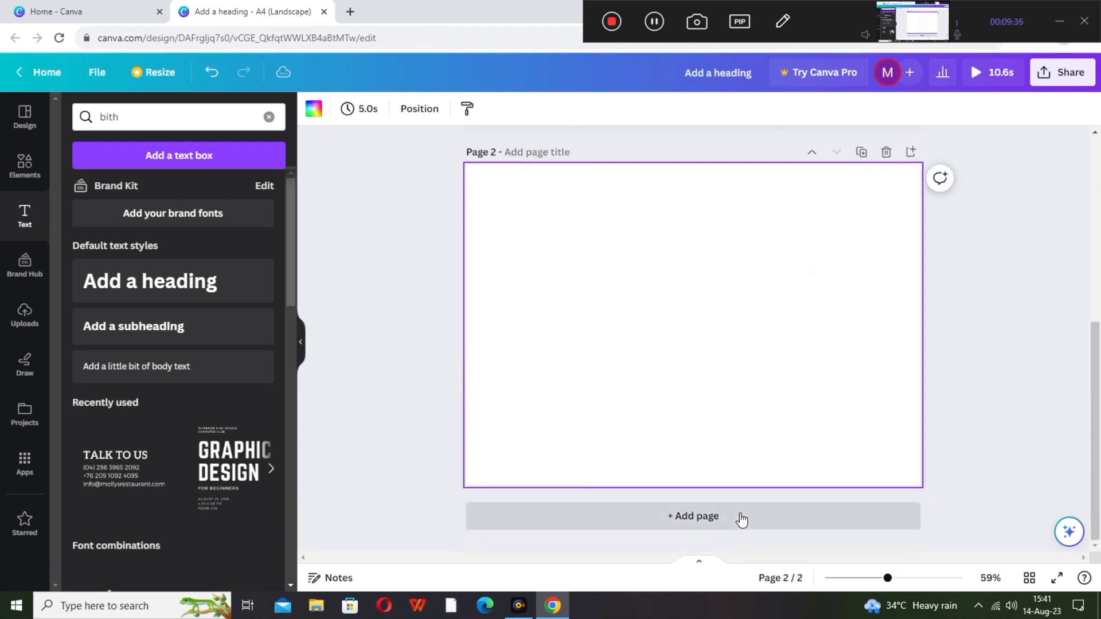
click(19, 181)
click(26, 183)
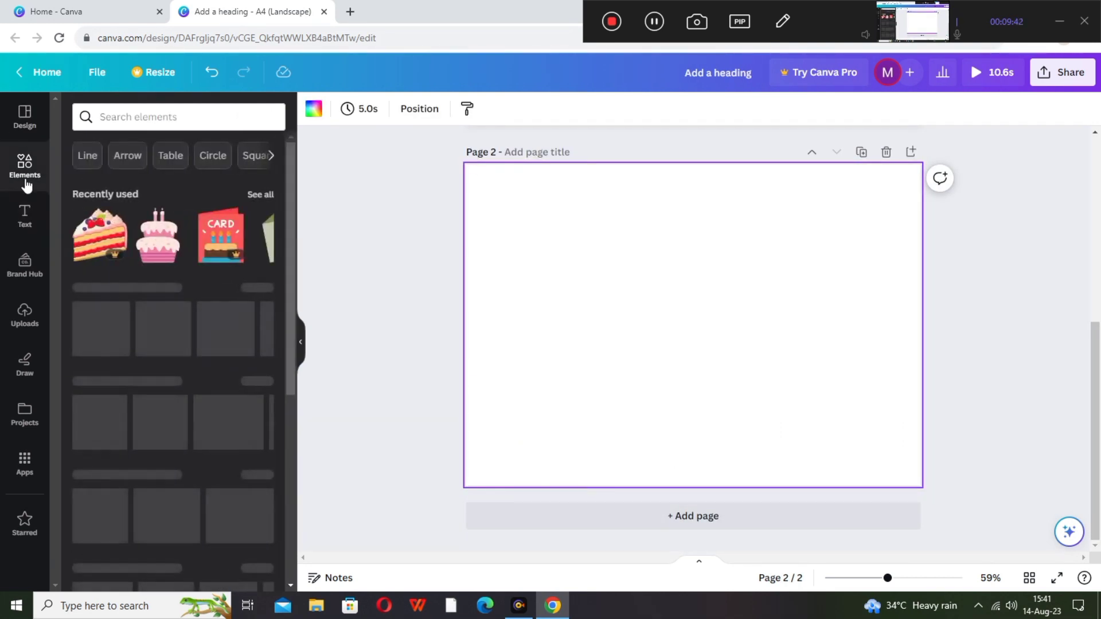
click(93, 319)
double_click(702, 326)
click(638, 320)
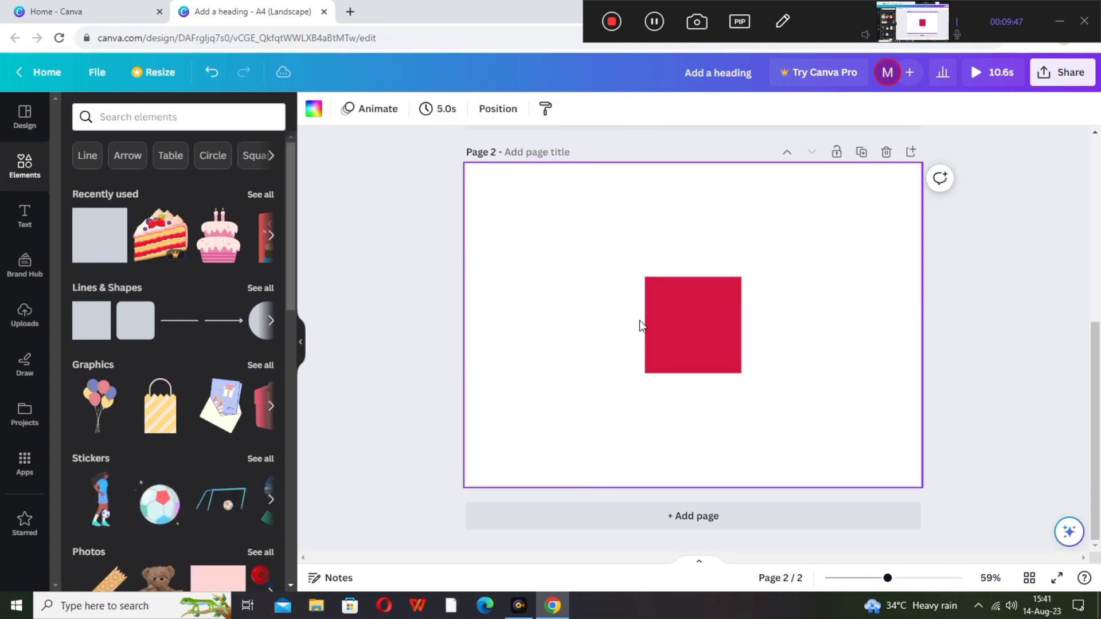
- Move the red square to the top of page 2 and stretch it into a wide rectangle nearly spanning the page
drag(674, 326, 881, 226)
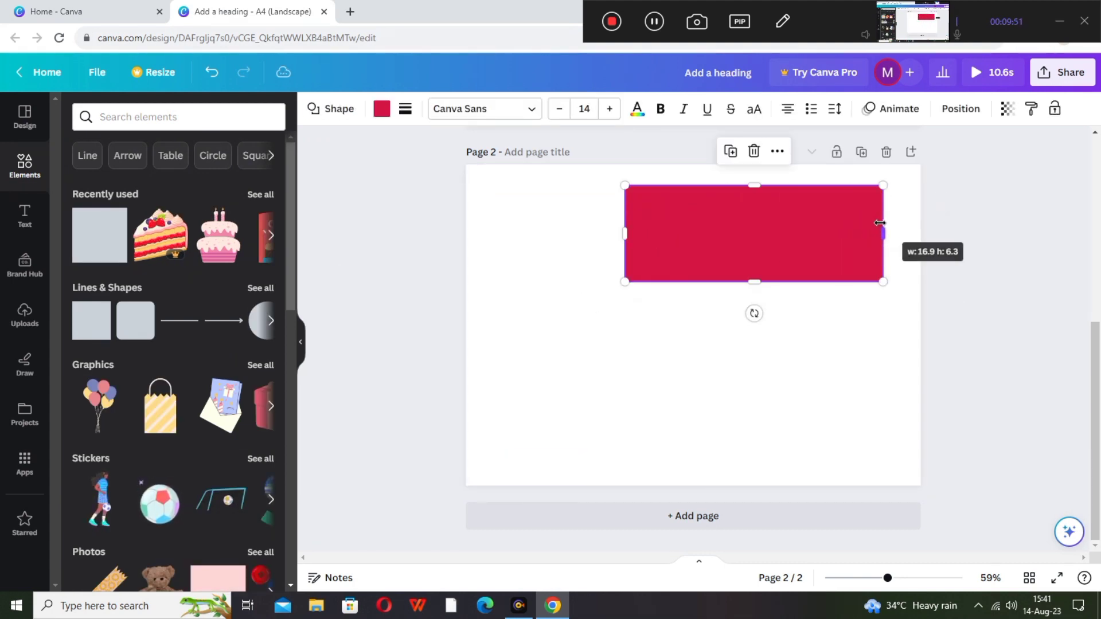
drag(624, 234, 494, 228)
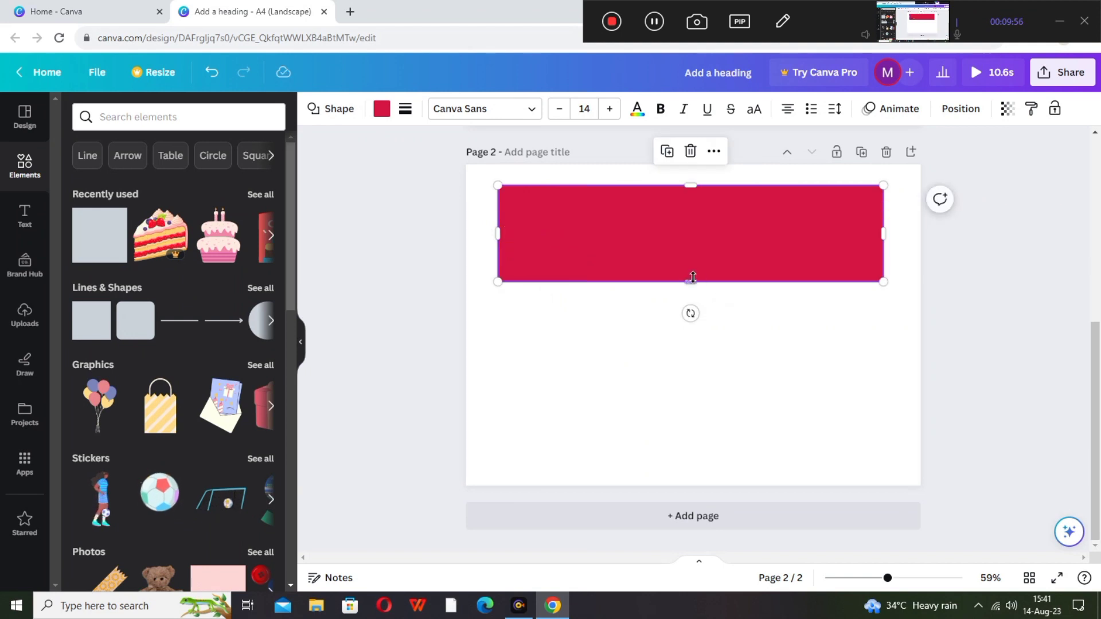
drag(690, 281, 690, 307)
click(813, 359)
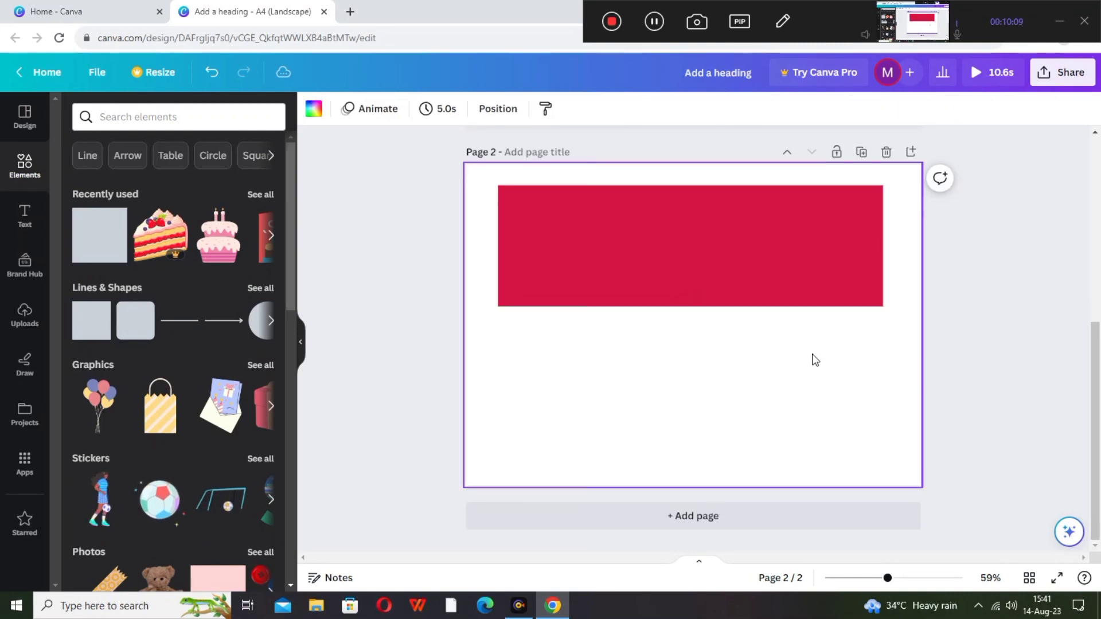
- Duplicate the red rectangle, place the copy directly below, and nudge the upper one down slightly
click(737, 291)
click(754, 344)
click(747, 292)
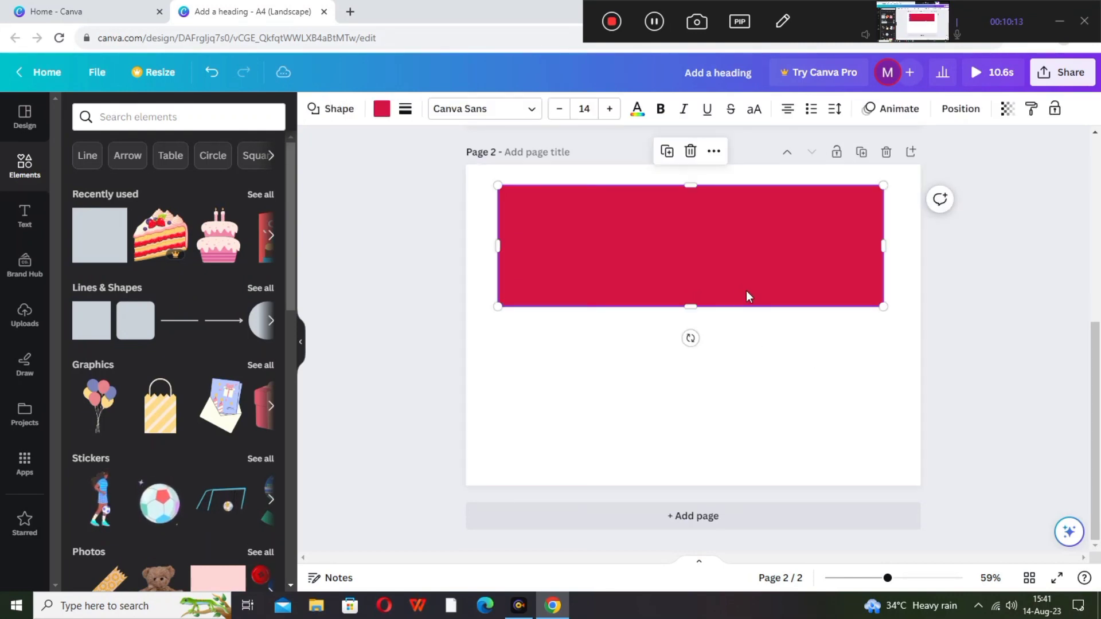
drag(747, 293, 742, 422)
click(782, 274)
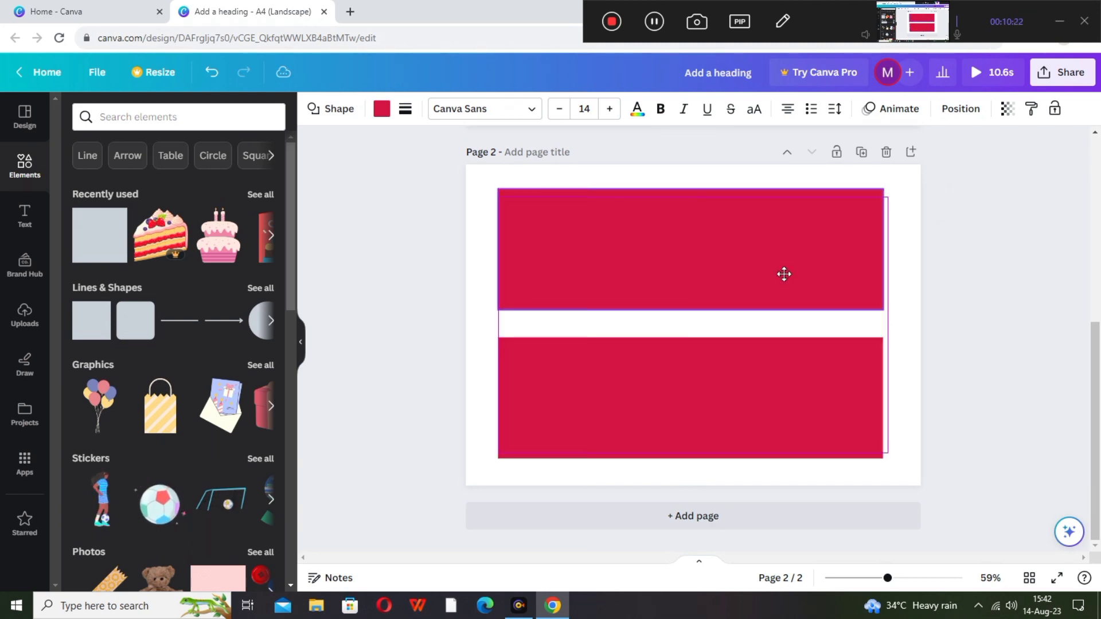
- Give both red rectangles a thick solid black border, setting the lower one's border weight to 9
click(408, 110)
click(451, 150)
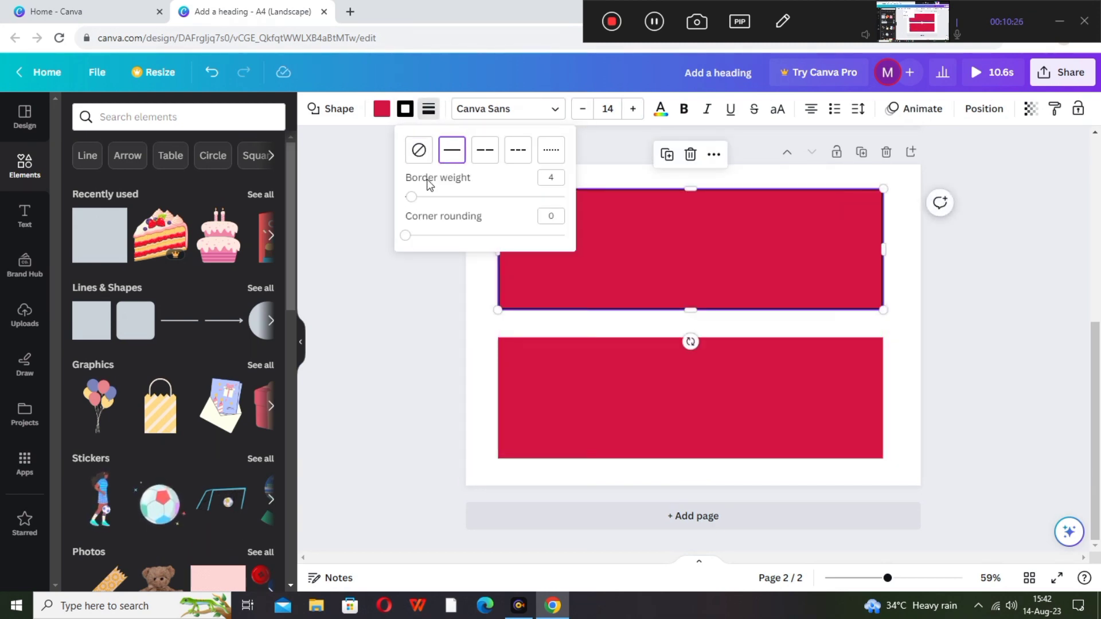
drag(408, 196, 419, 197)
click(498, 372)
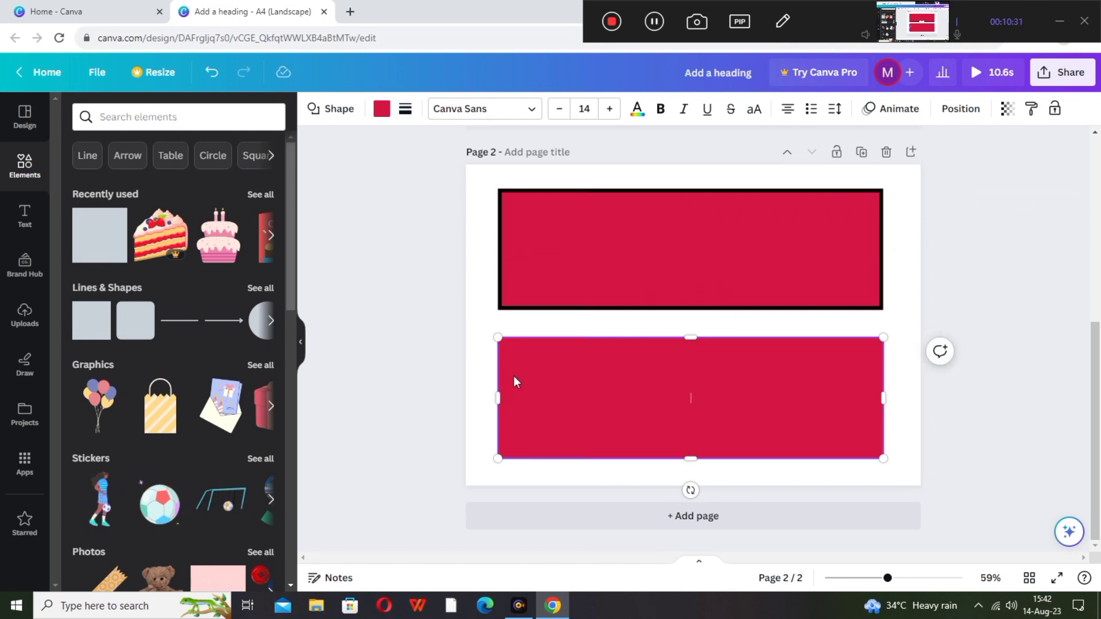
click(406, 108)
click(451, 149)
drag(408, 198, 420, 200)
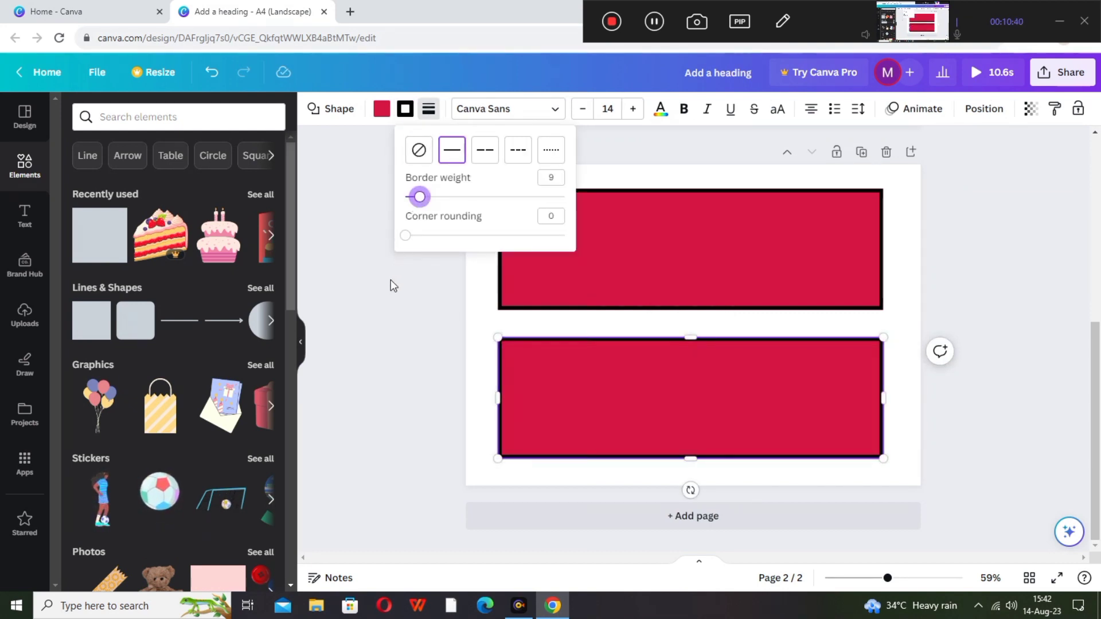
- Fill both bordered rectangles on page 2 with white
click(381, 108)
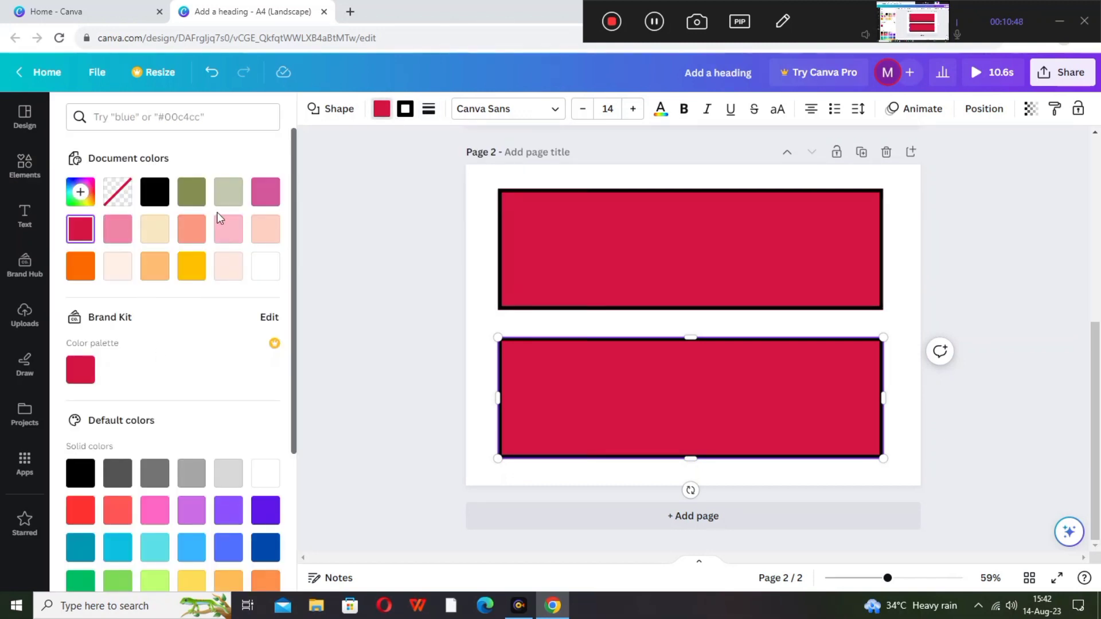
click(266, 266)
click(532, 269)
click(266, 266)
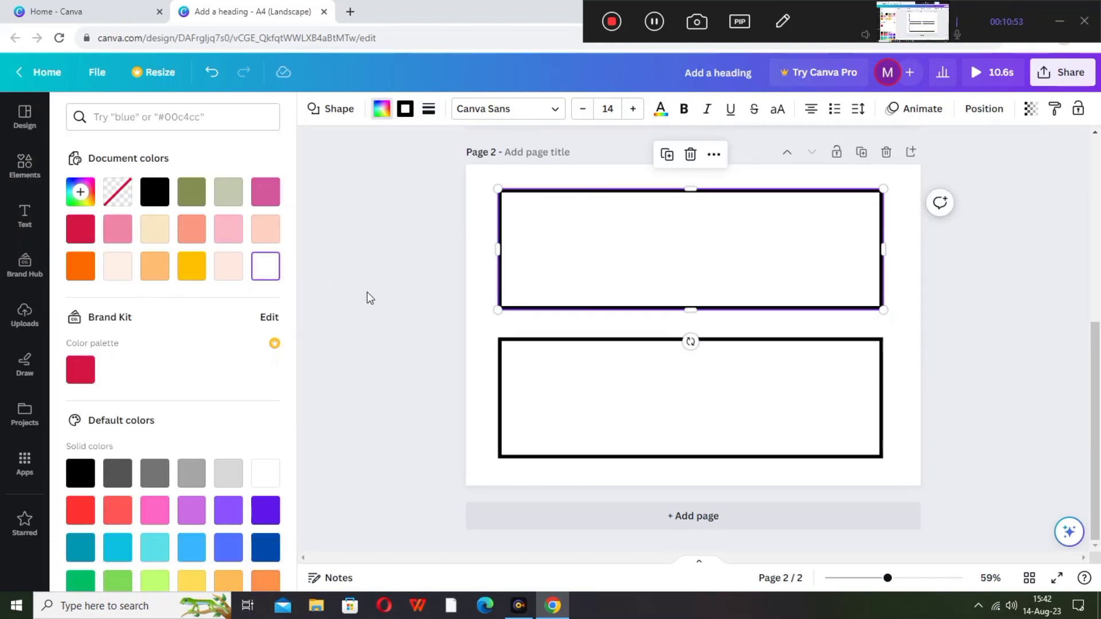
- Search elements for "birthday presents", add the teal gift graphic, shrink it, and place it at the upper panel's right end
click(416, 298)
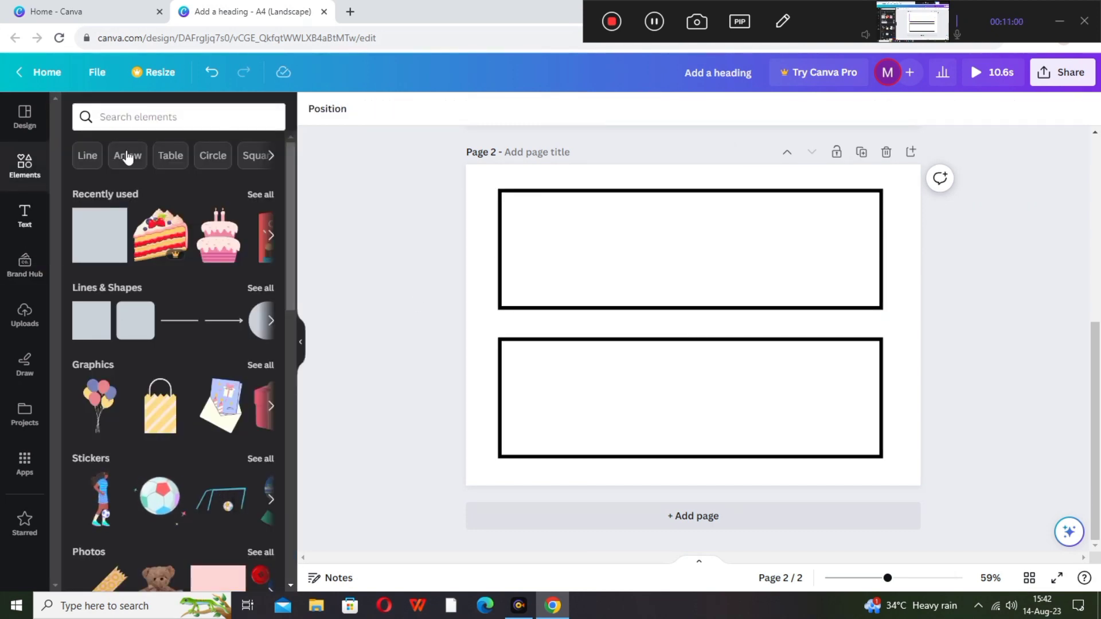
click(158, 117)
text(presents)
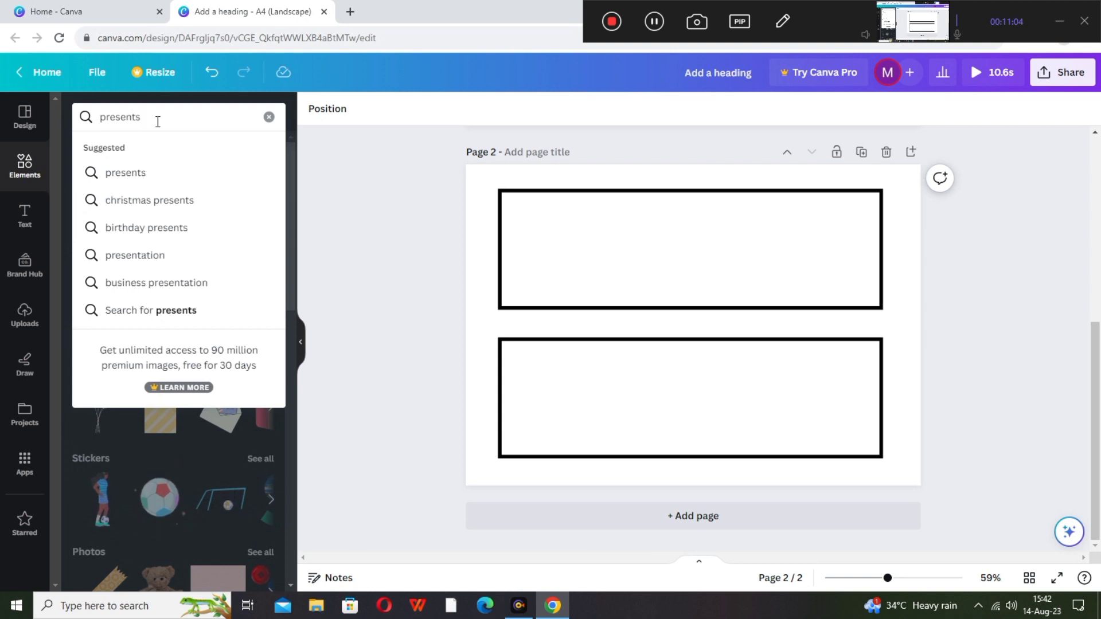
click(143, 224)
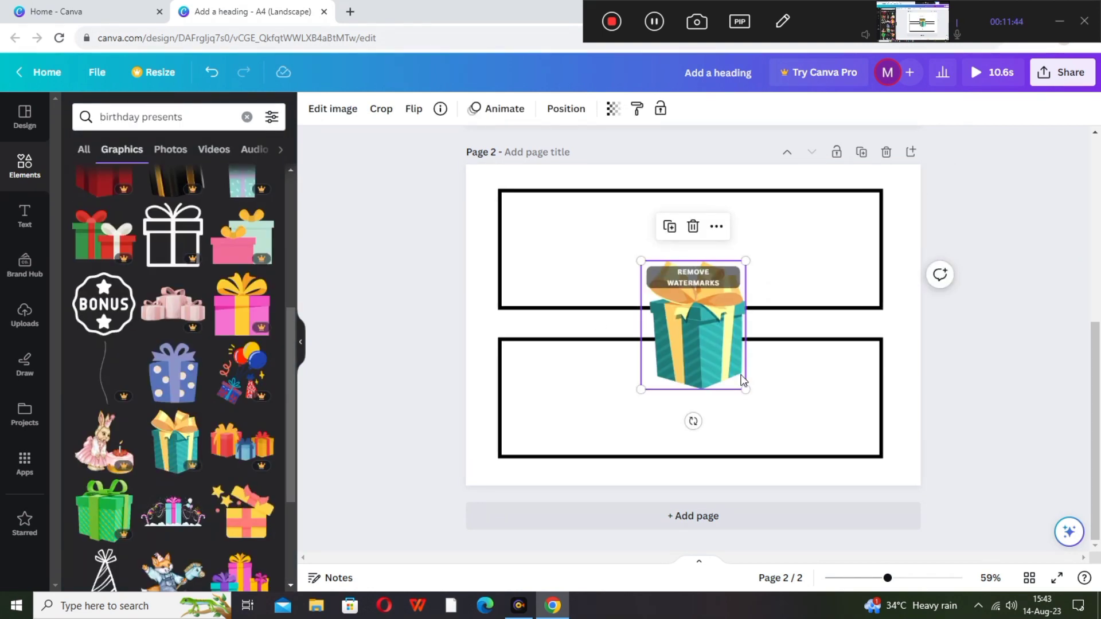
drag(743, 380, 710, 344)
drag(693, 324, 855, 269)
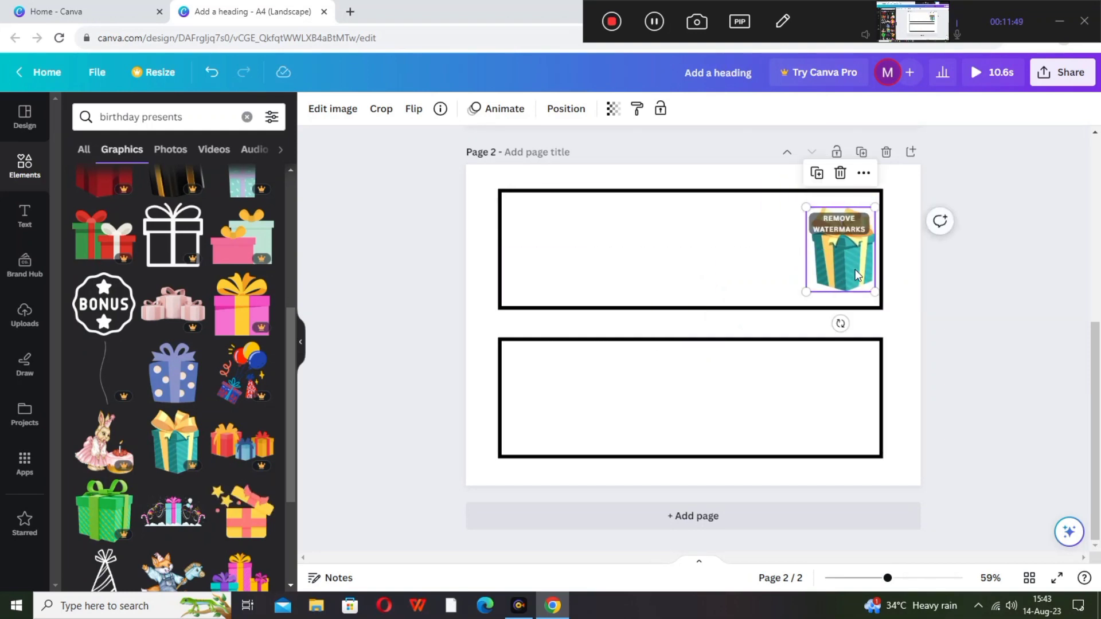
- Add the pink gift with the yellow bow, shrink it, and place it just left of the teal gift
click(229, 325)
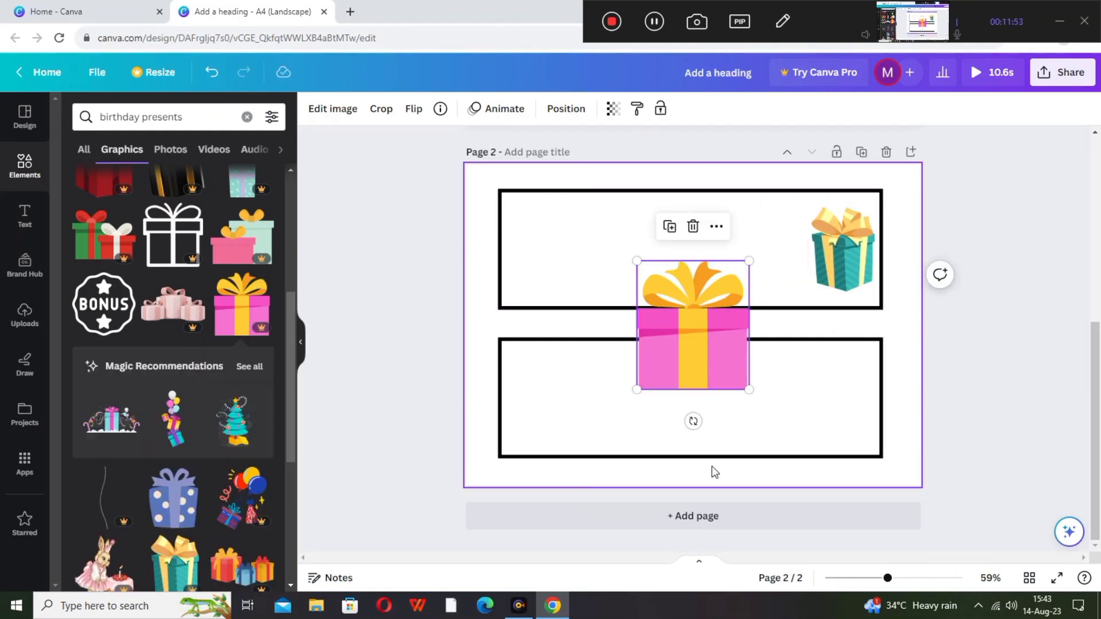
drag(749, 386, 791, 256)
drag(770, 230, 786, 231)
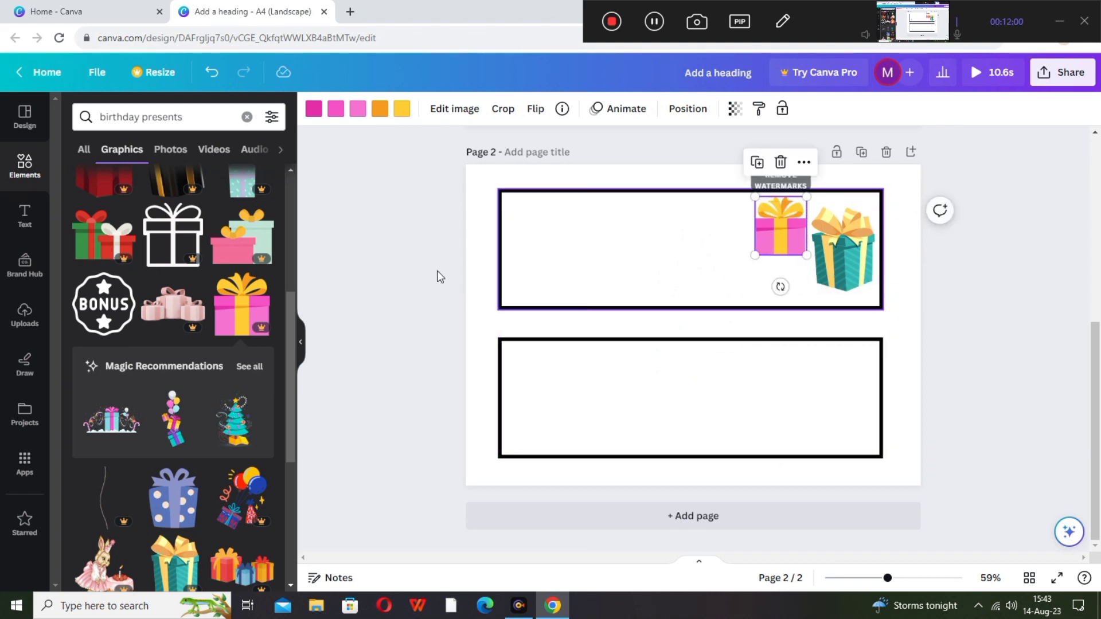
- Add the orange gift with the red ribbon, shrink it, and arrange it below the pink gift beside the teal one
drag(287, 307, 291, 259)
click(243, 248)
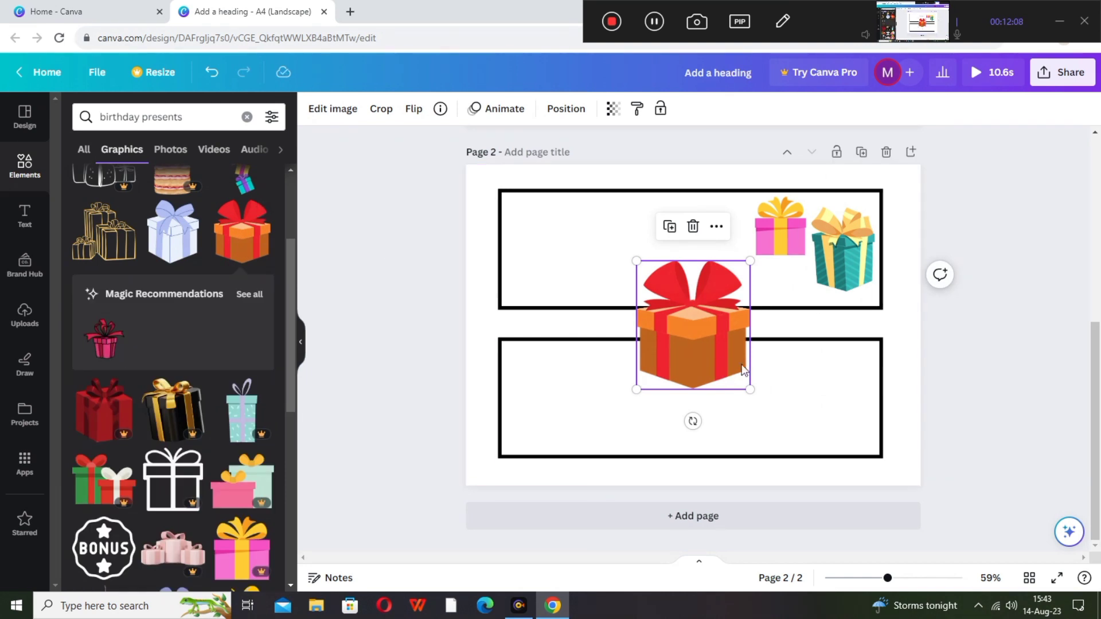
drag(747, 390, 792, 297)
drag(786, 241, 743, 242)
drag(796, 286, 801, 277)
drag(748, 243, 778, 241)
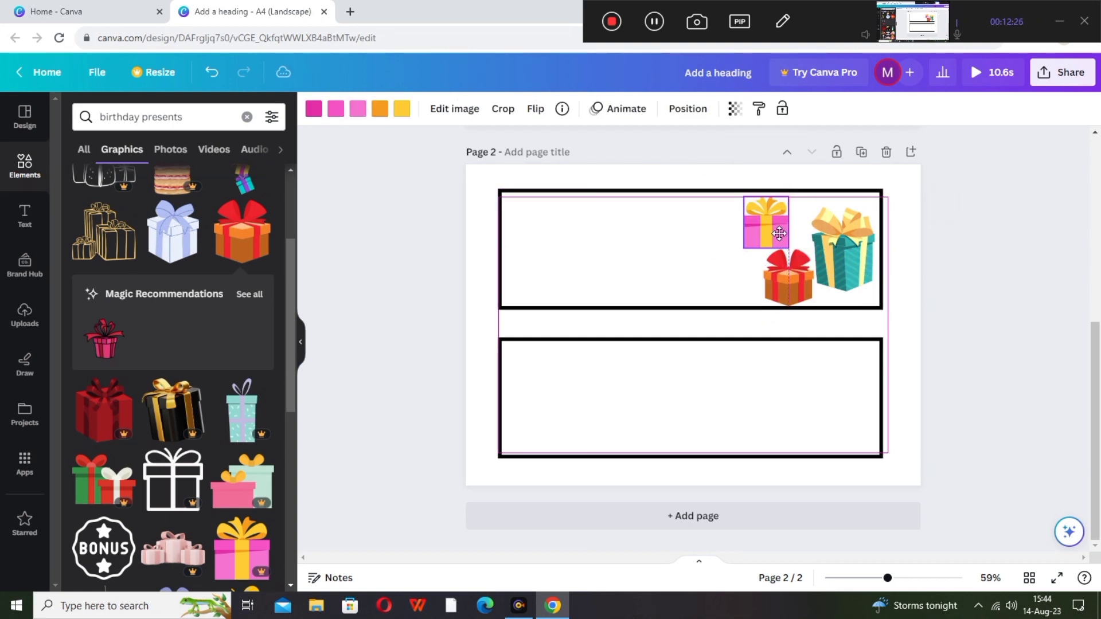
- Enlarge the teal gift slightly, shift the pink gift left, and shrink the orange gift a little
click(727, 248)
click(849, 271)
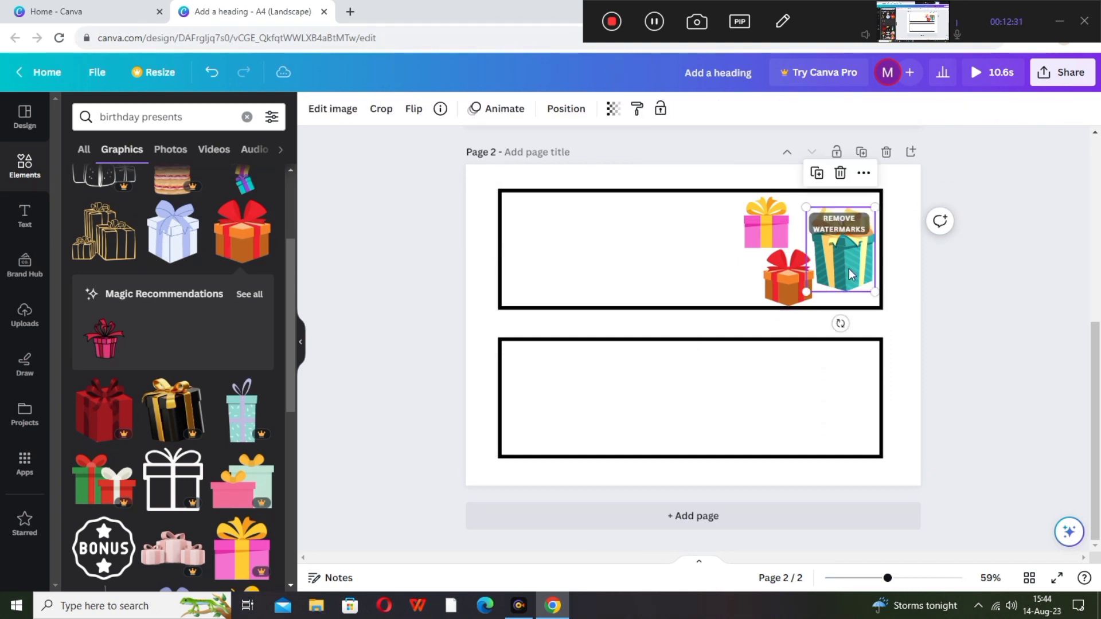
drag(875, 293, 878, 296)
drag(774, 232, 767, 233)
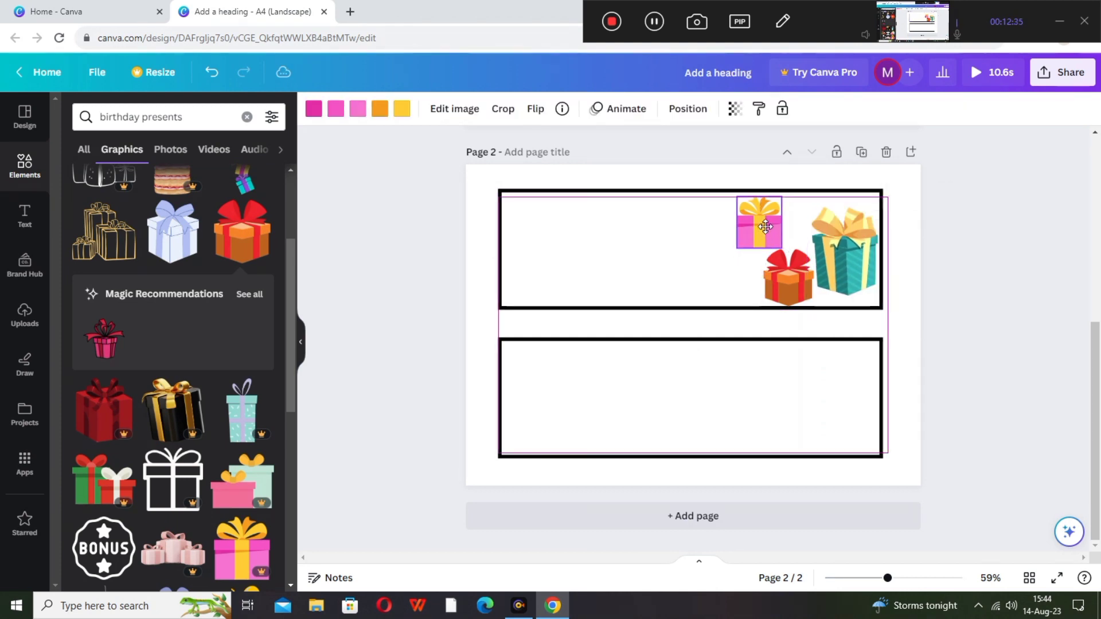
drag(794, 269, 805, 303)
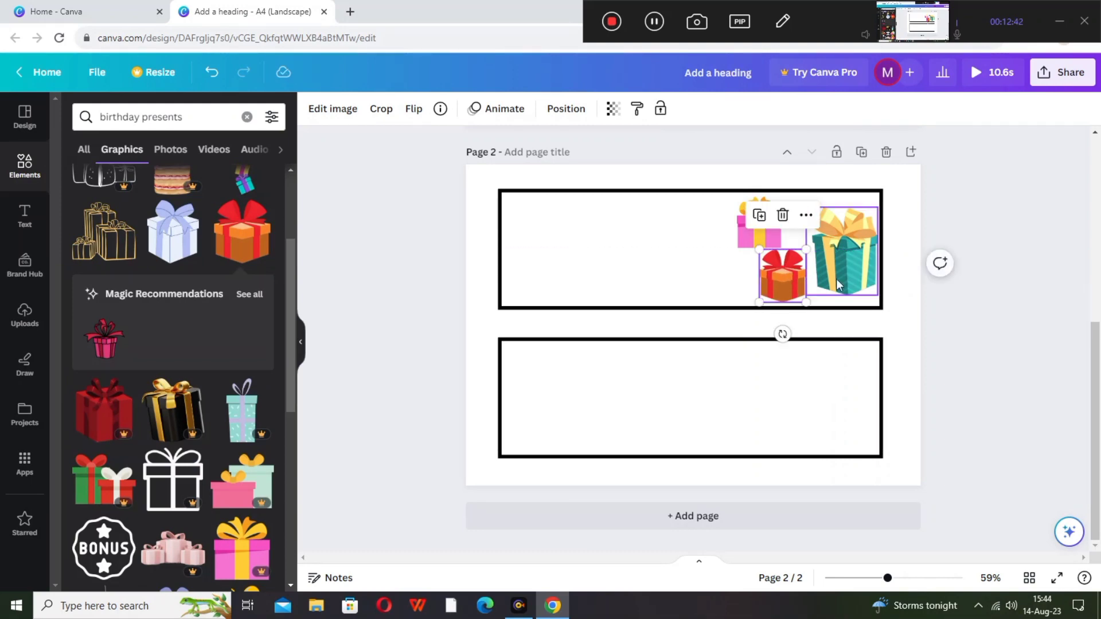
- Shift the teal gift slightly left and enlarge it a little within the upper panel
click(845, 277)
double_click(842, 270)
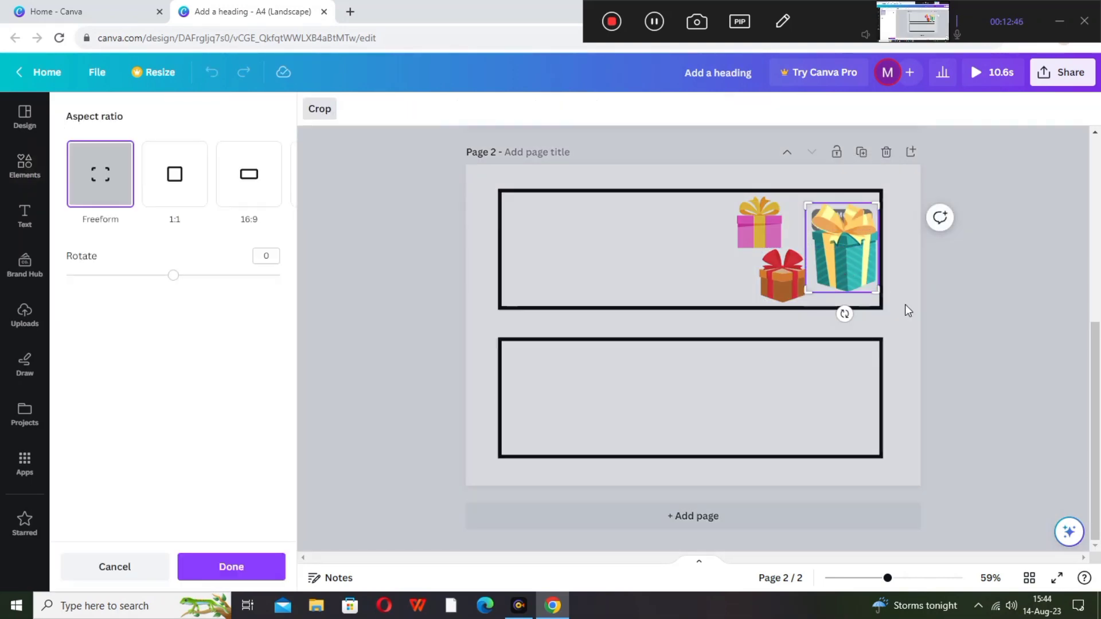
click(957, 332)
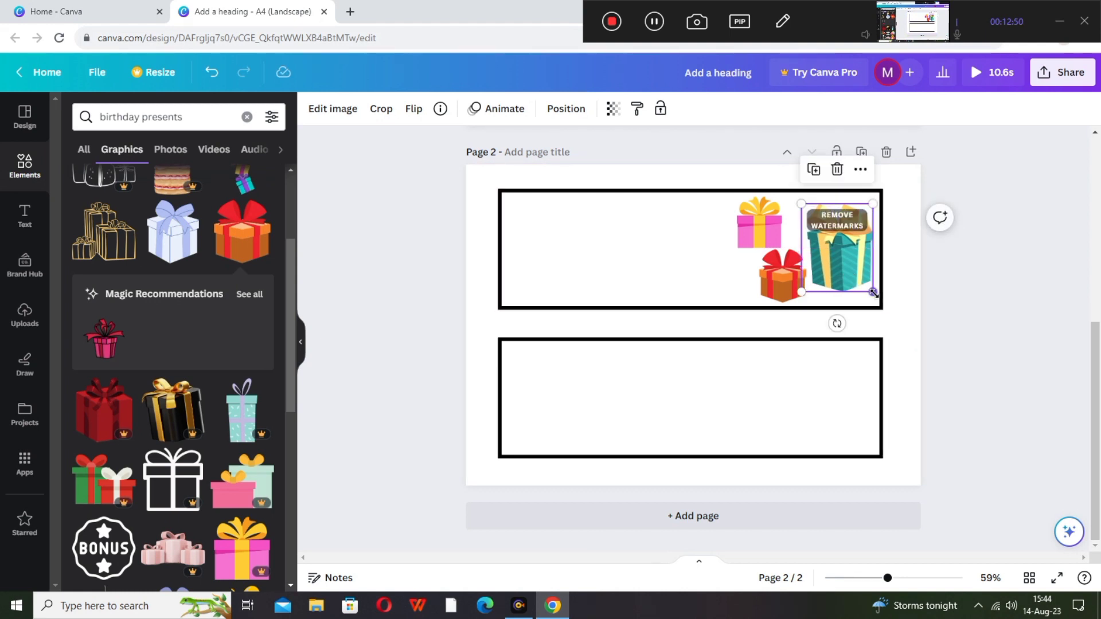
drag(877, 293, 876, 297)
click(992, 323)
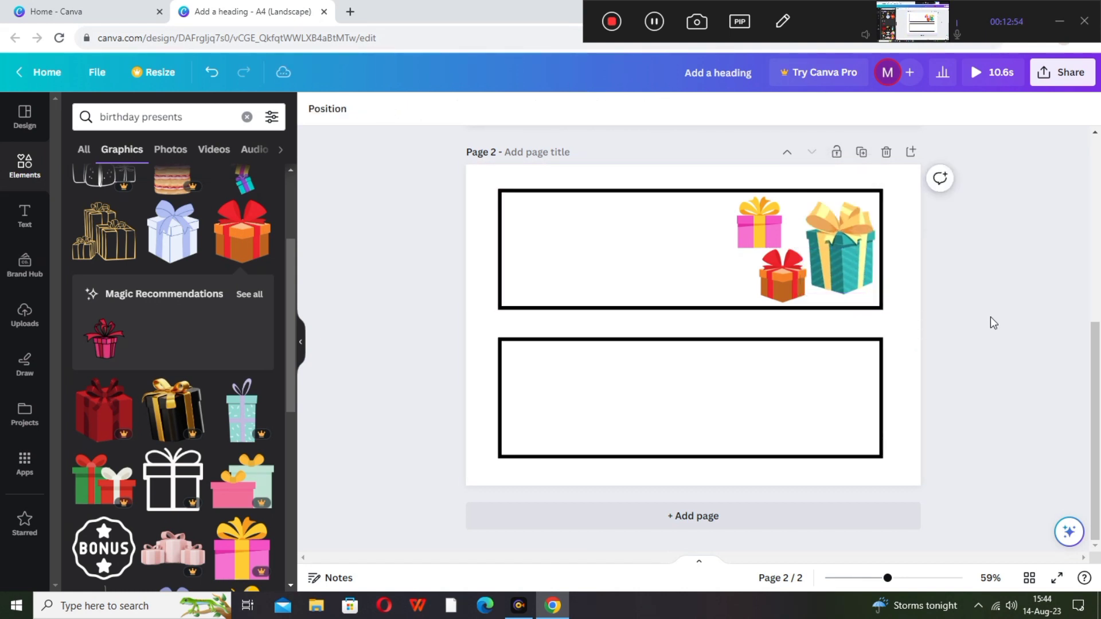
drag(762, 218, 763, 215)
click(860, 264)
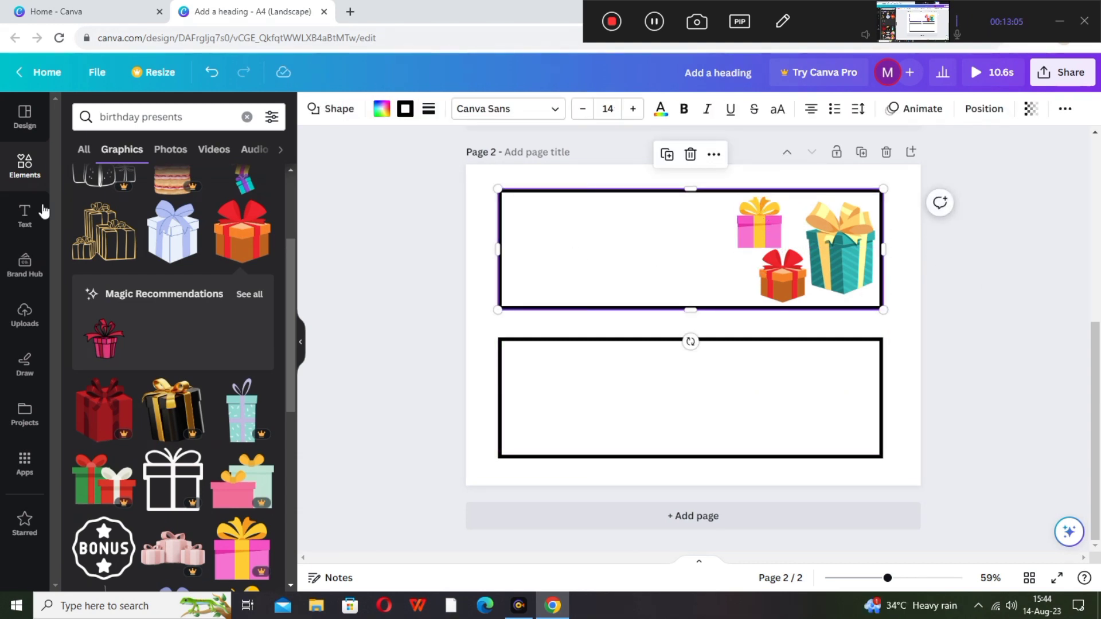
- Add a heading to the upper panel left of the gifts and replace its text with "presents"
click(25, 215)
click(150, 281)
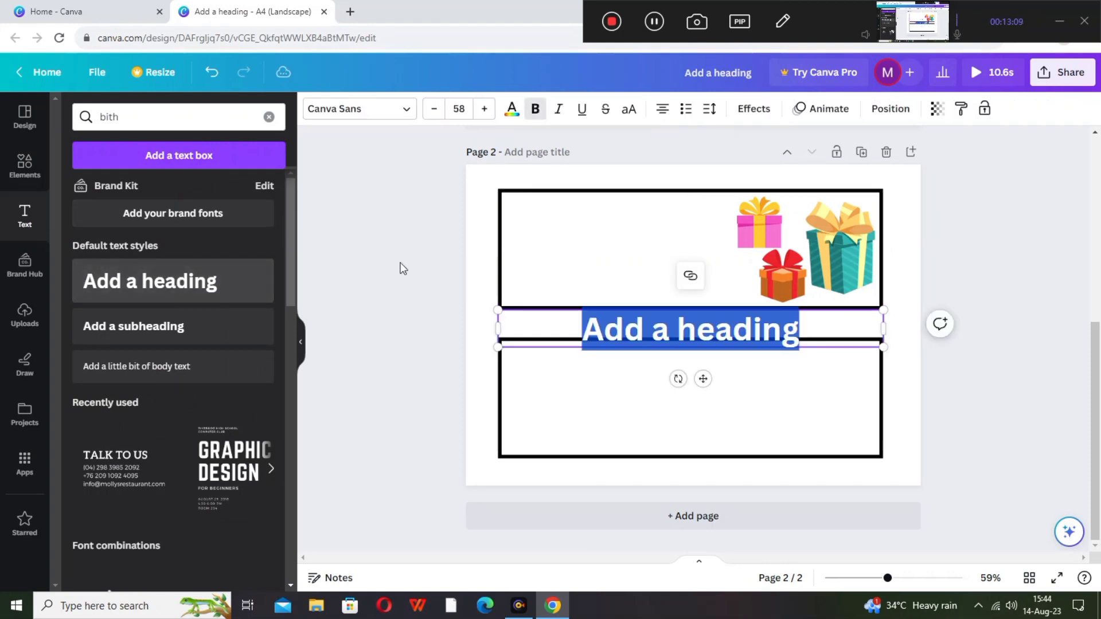
click(650, 332)
drag(651, 331, 588, 250)
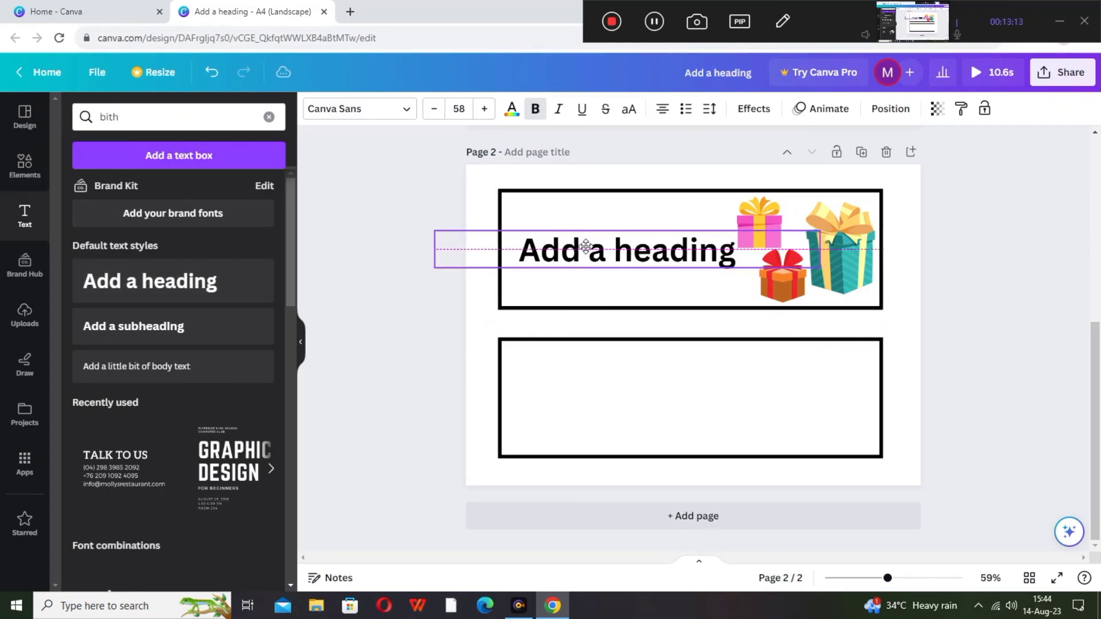
double_click(587, 248)
key(BackSpace)
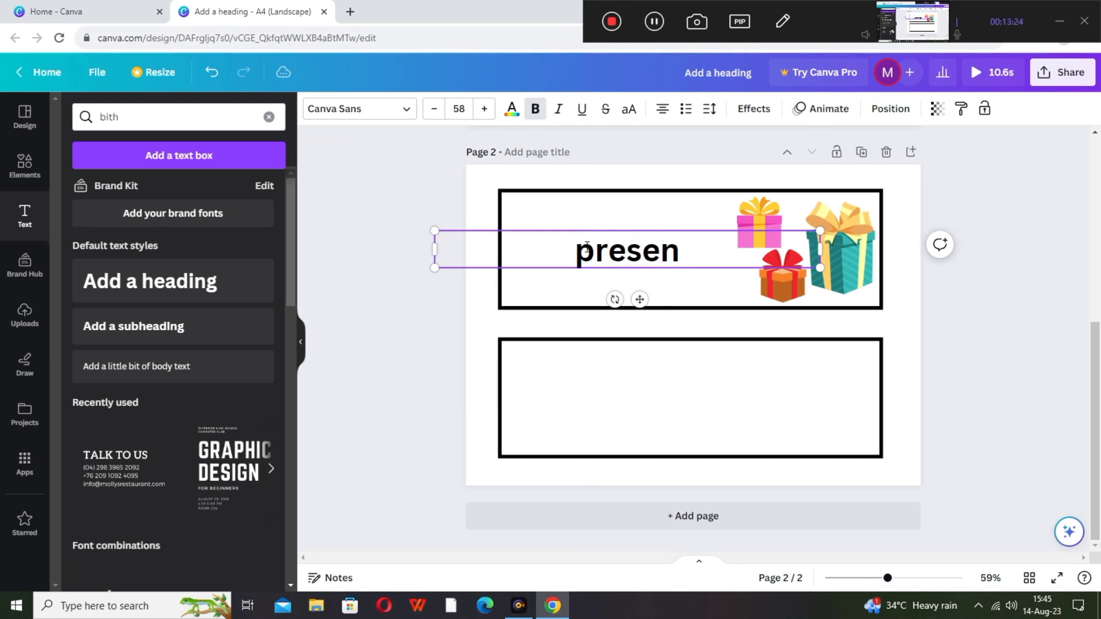
text(presents)
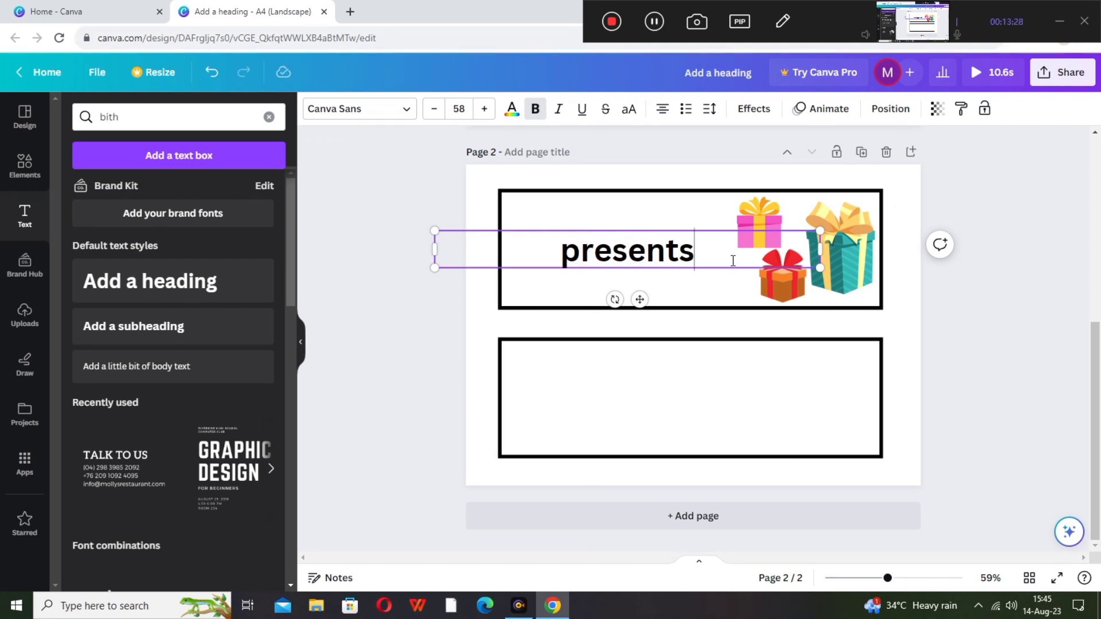
- Set the "presents" text size to 83.5 and position it in the panel left of the gifts
drag(825, 262, 884, 276)
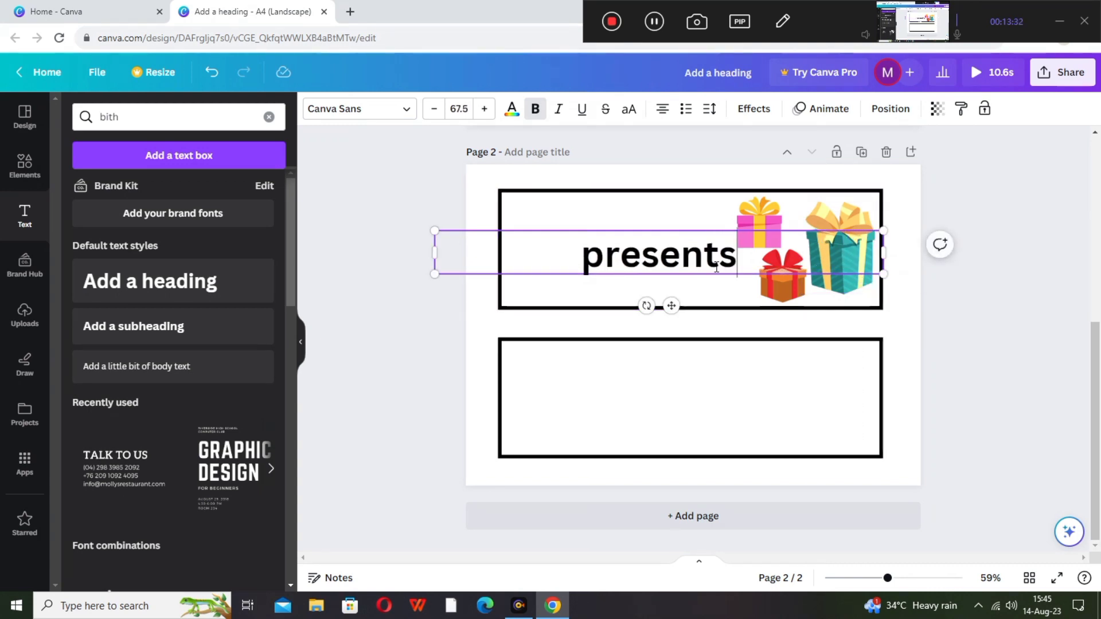
drag(767, 264, 720, 255)
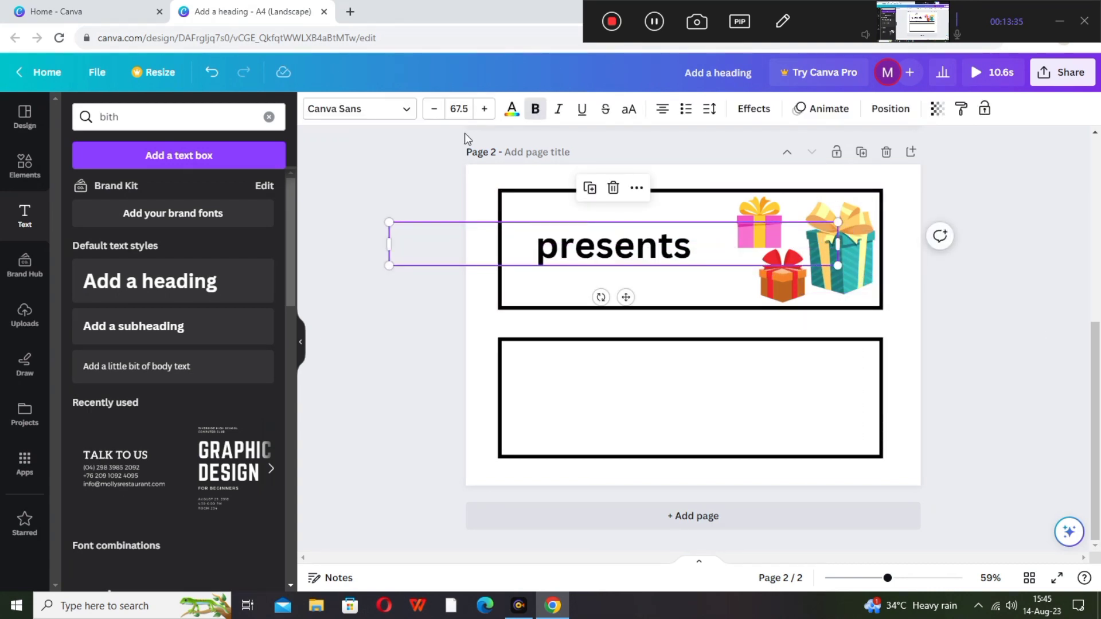
click(483, 110)
click(484, 110)
click(484, 111)
click(484, 110)
click(483, 110)
click(483, 110)
click(483, 110)
click(483, 110)
click(484, 117)
click(484, 118)
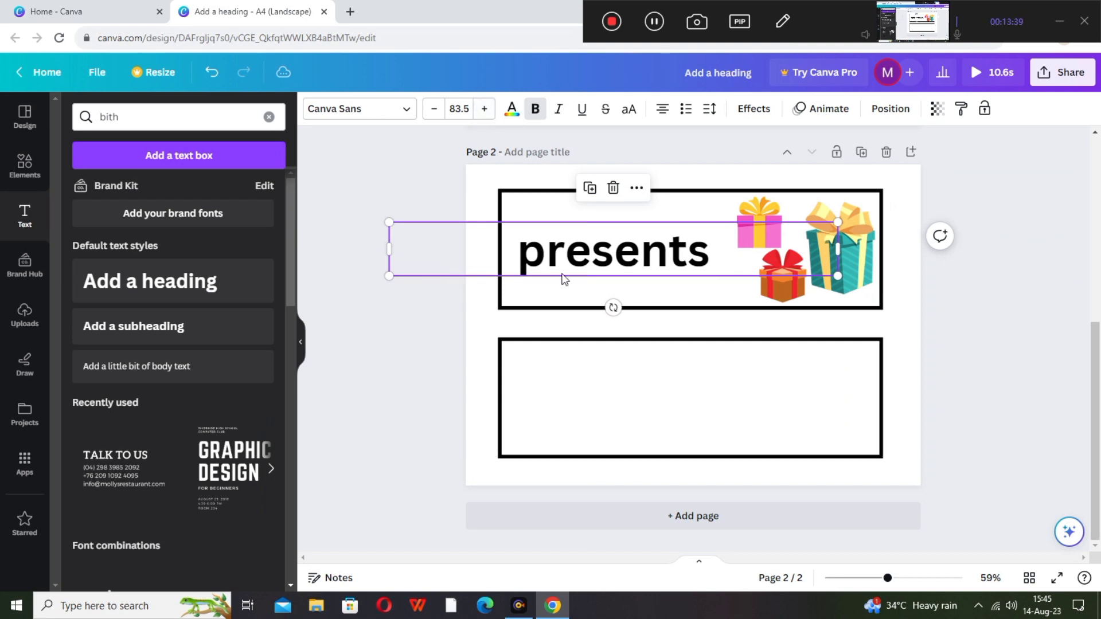
mouse_move(604, 262)
mouse_down()
mouse_move(617, 253)
mouse_move(605, 254)
mouse_up()
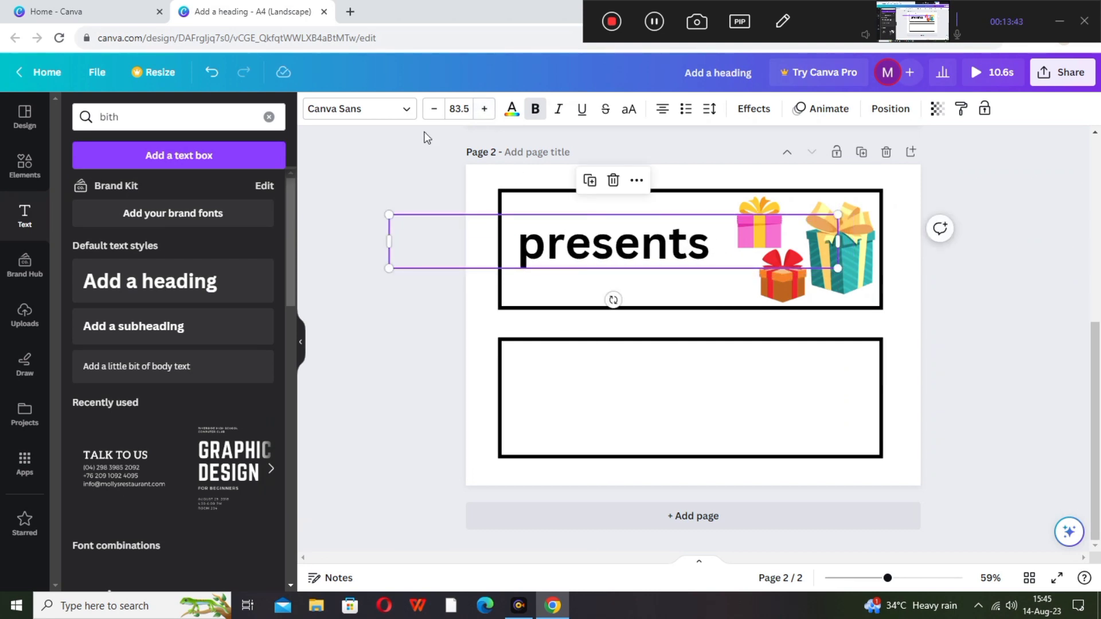
- Change the font of the "presents" text to Lora
click(405, 110)
click(216, 256)
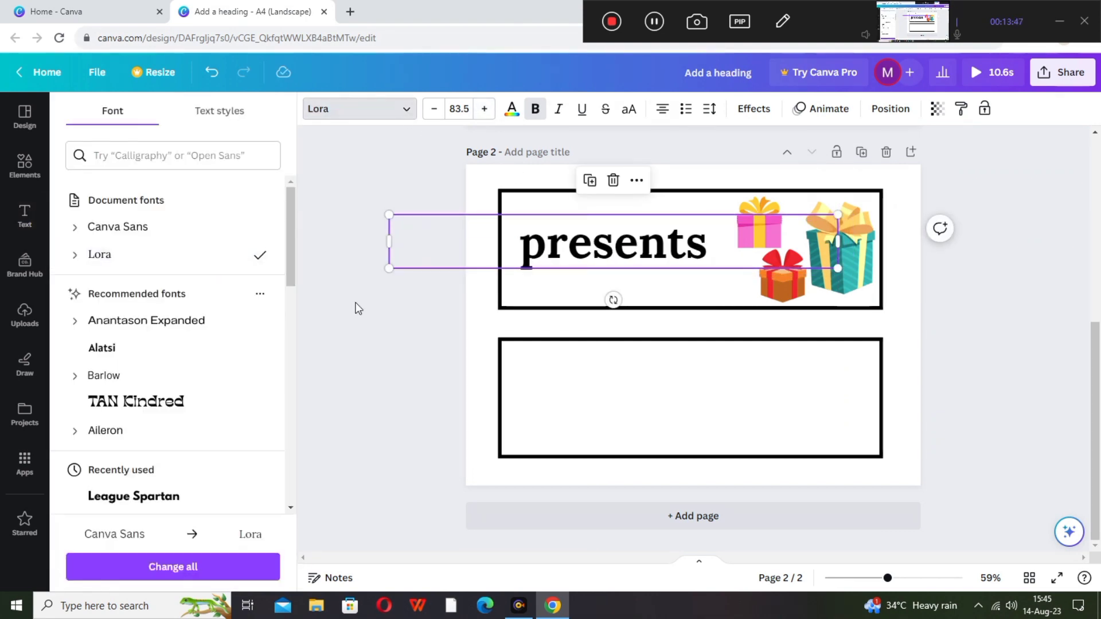
click(358, 308)
- Enlarge the "presents" text to about size 95 so it fills the space left of the gifts
click(484, 109)
click(484, 109)
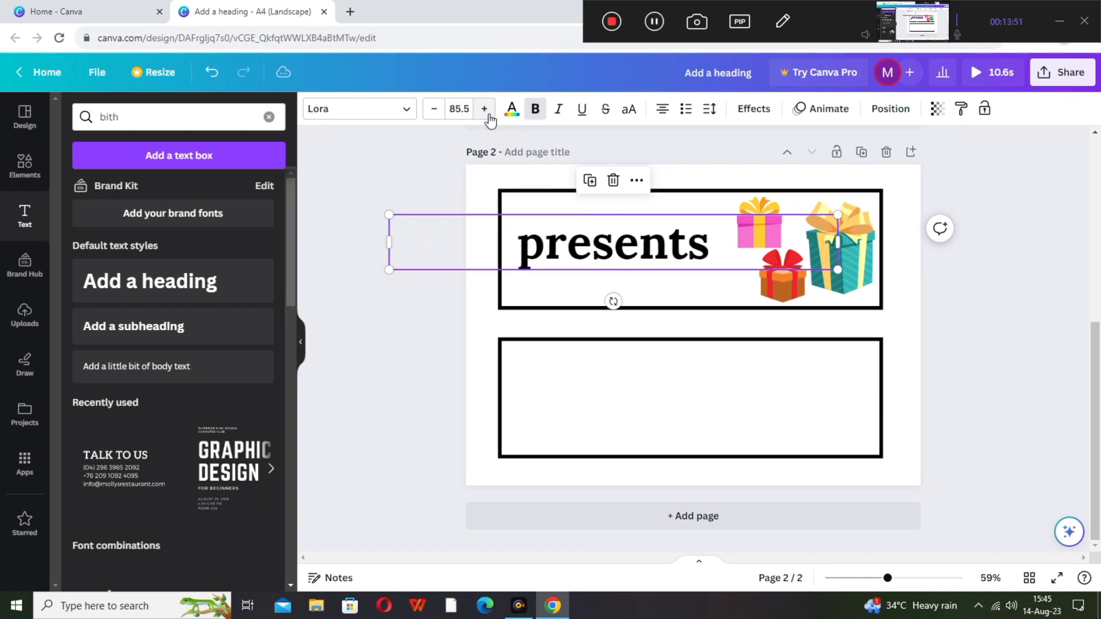
click(484, 109)
click(483, 109)
click(483, 109)
click(484, 108)
click(484, 109)
click(484, 109)
drag(591, 234, 590, 233)
drag(849, 270, 864, 271)
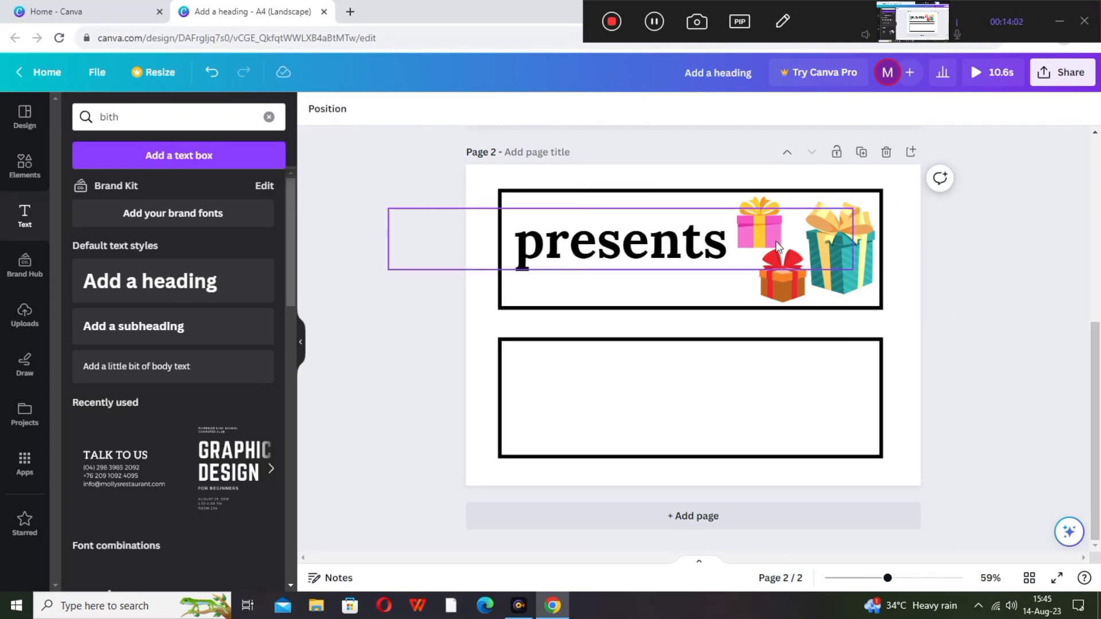
click(985, 302)
- Nudge the pink and orange gifts slightly left, closer to the "presents" text
click(787, 292)
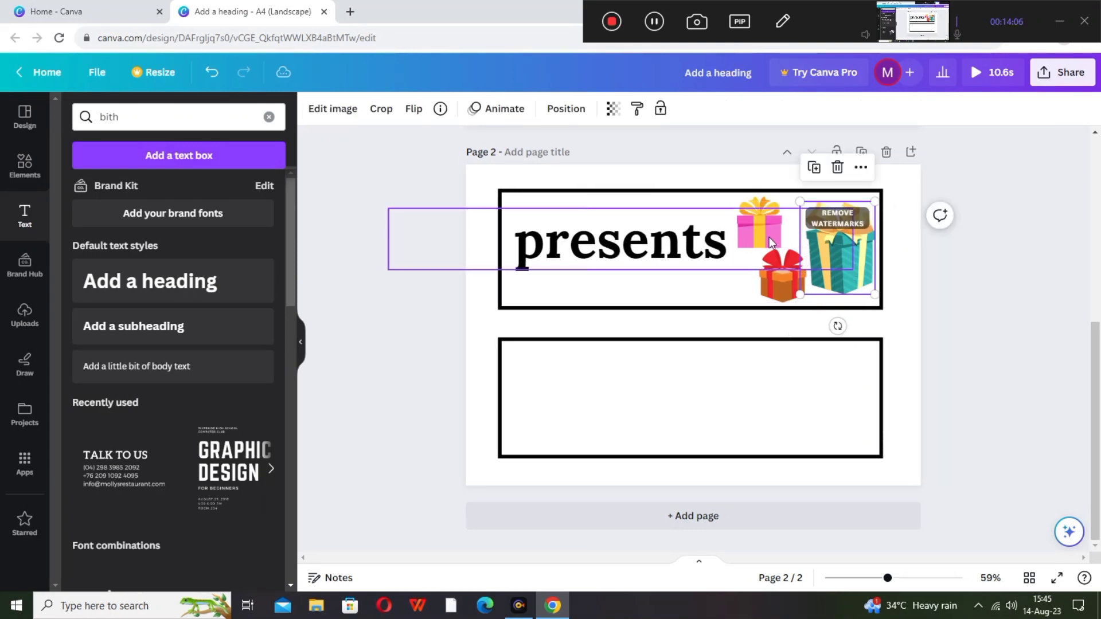
click(763, 218)
click(760, 224)
drag(760, 225, 756, 225)
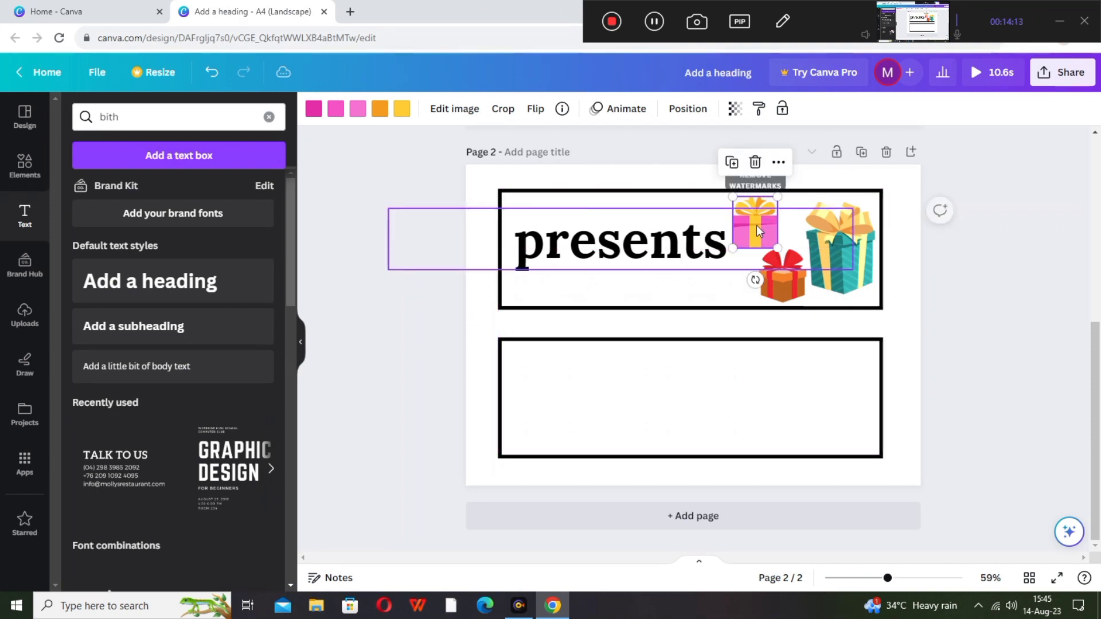
click(783, 285)
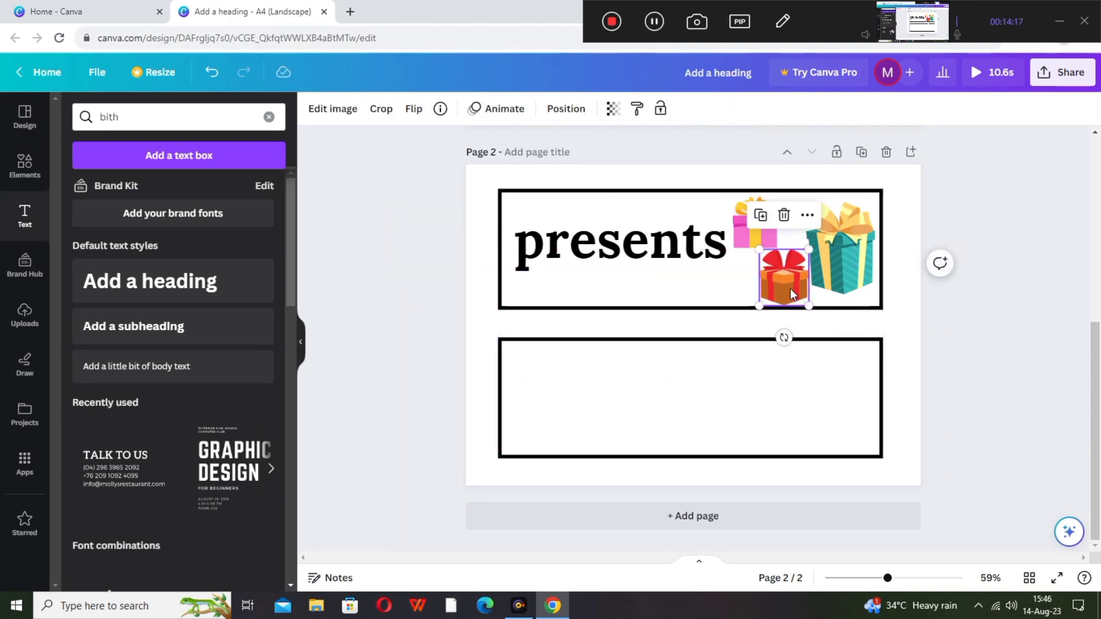
drag(790, 288, 785, 286)
- Enlarge the teal gift and position it to fill the upper panel's right end
click(845, 266)
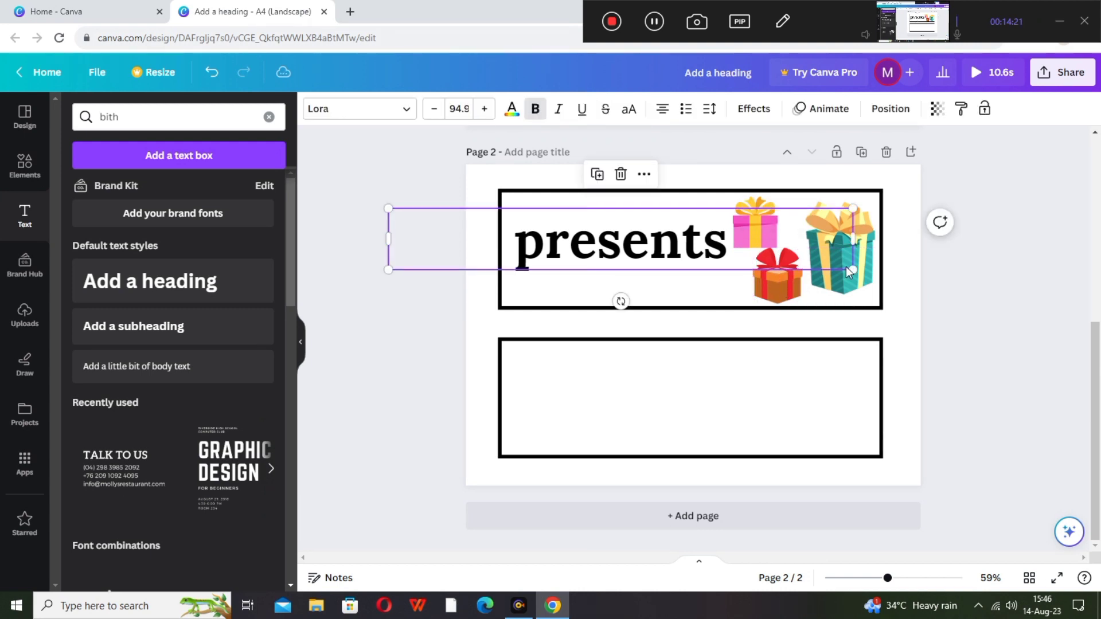
click(845, 267)
drag(852, 285, 847, 277)
click(974, 299)
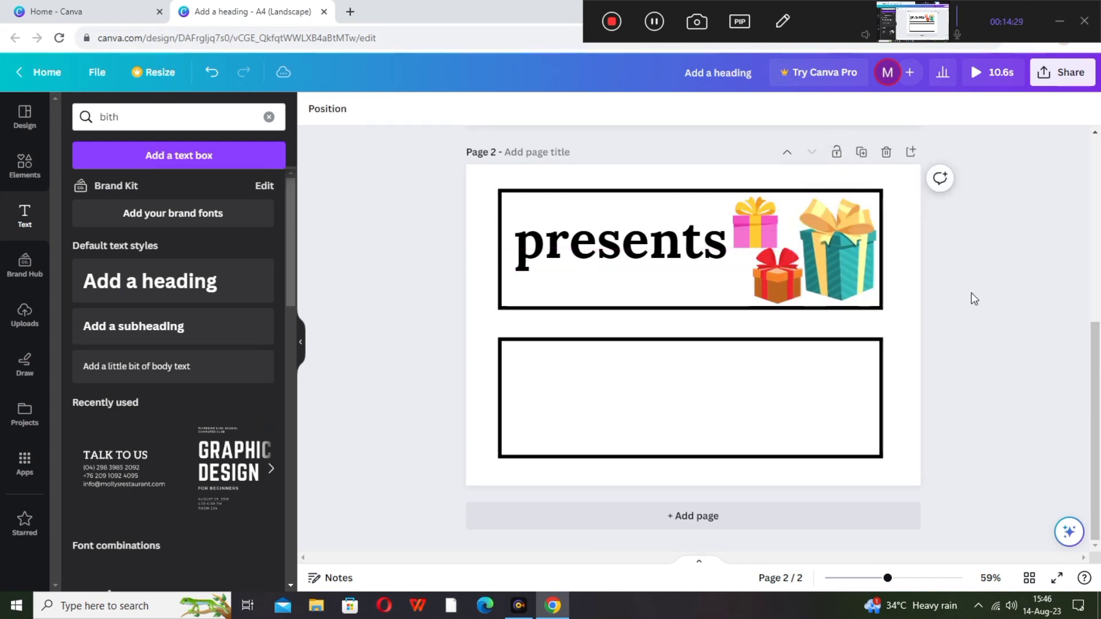
- Move the pink gift slightly right, away from the text, and shrink it above the orange gift
click(759, 226)
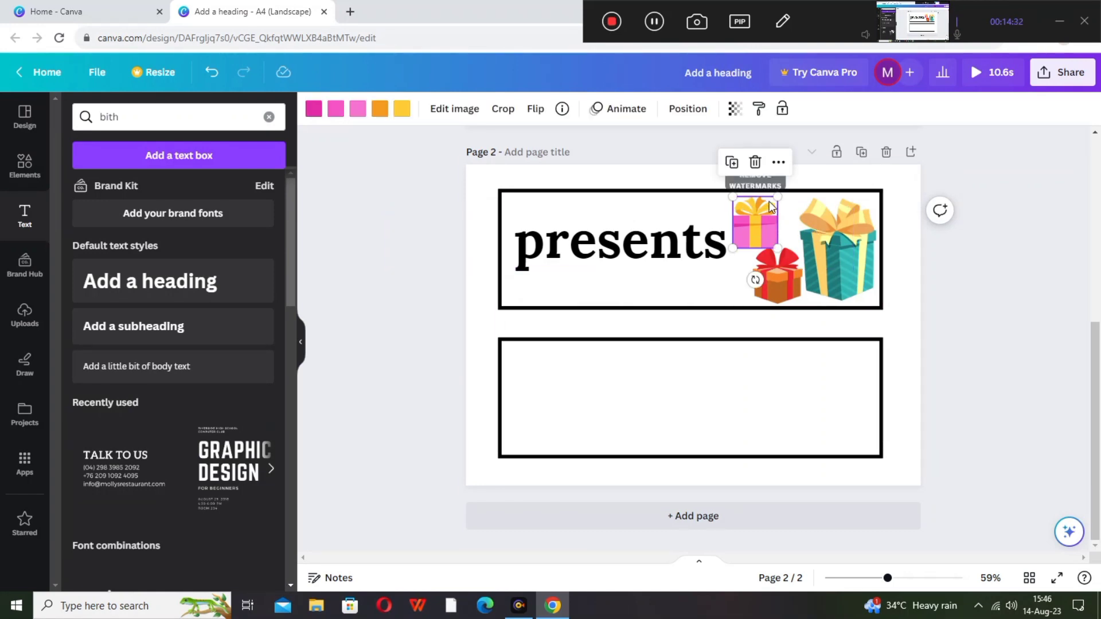
drag(767, 198, 777, 198)
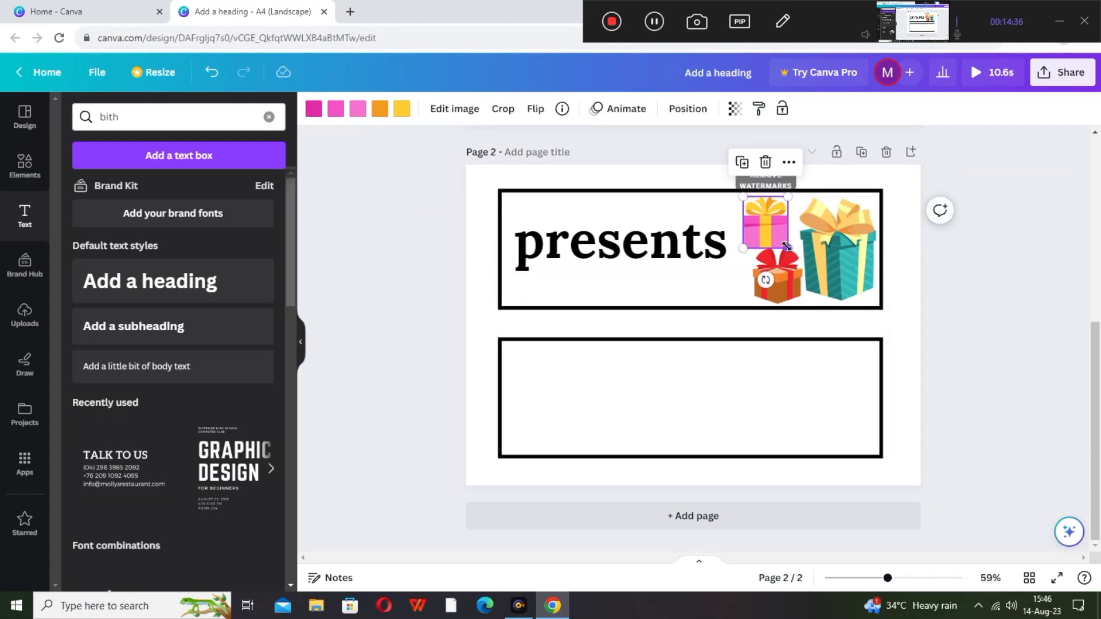
drag(788, 248, 771, 227)
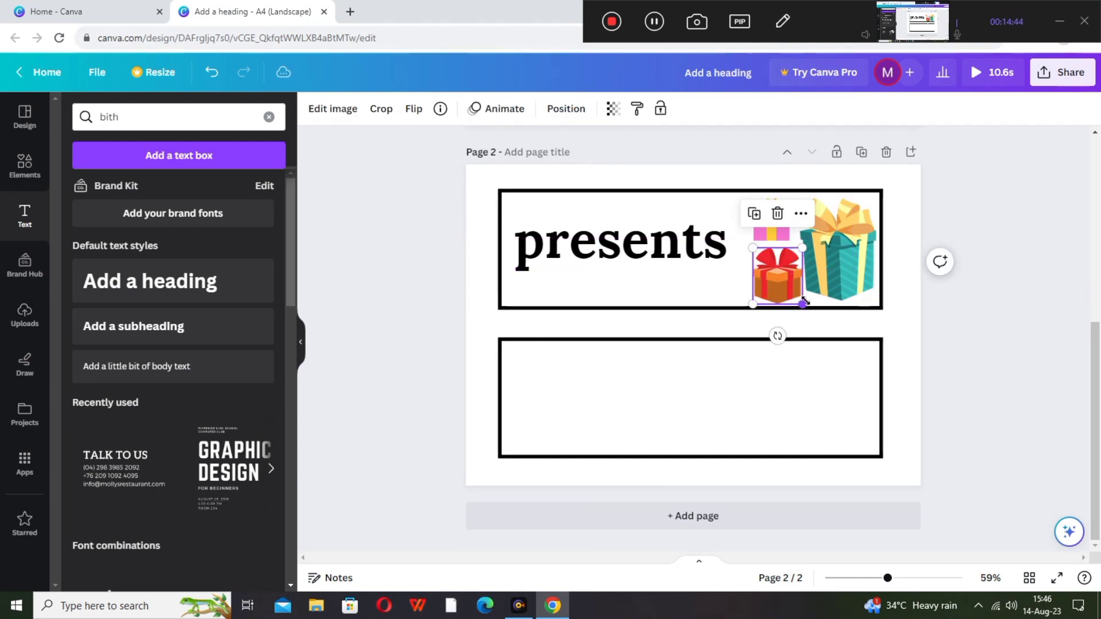
click(803, 308)
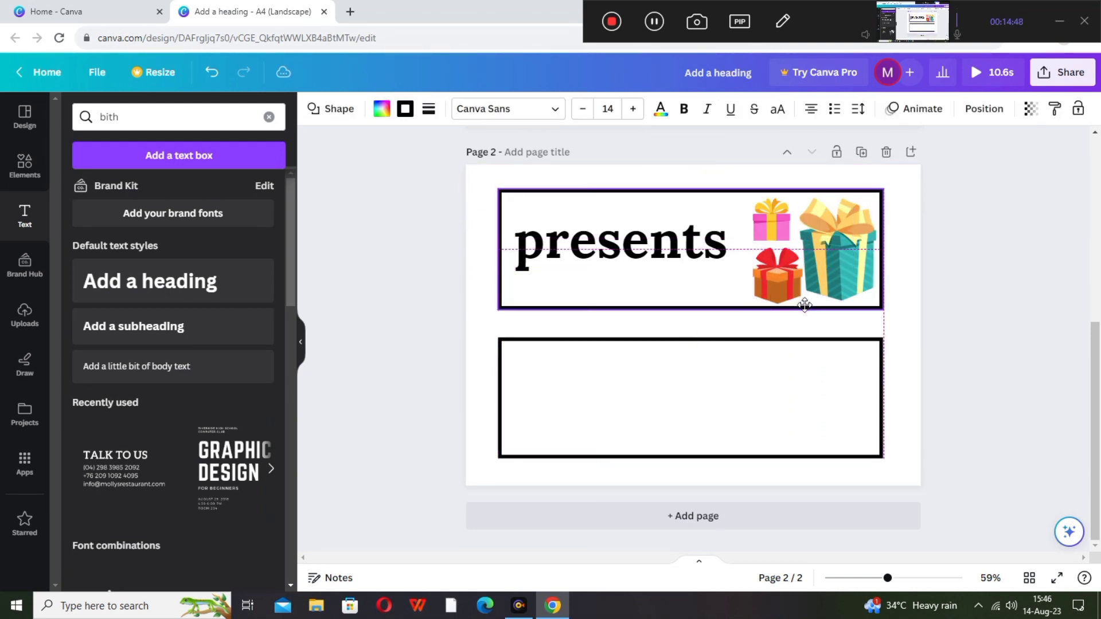
- Enlarge the orange gift slightly and move it left, below the pink gift and beside the teal one
click(969, 320)
click(791, 289)
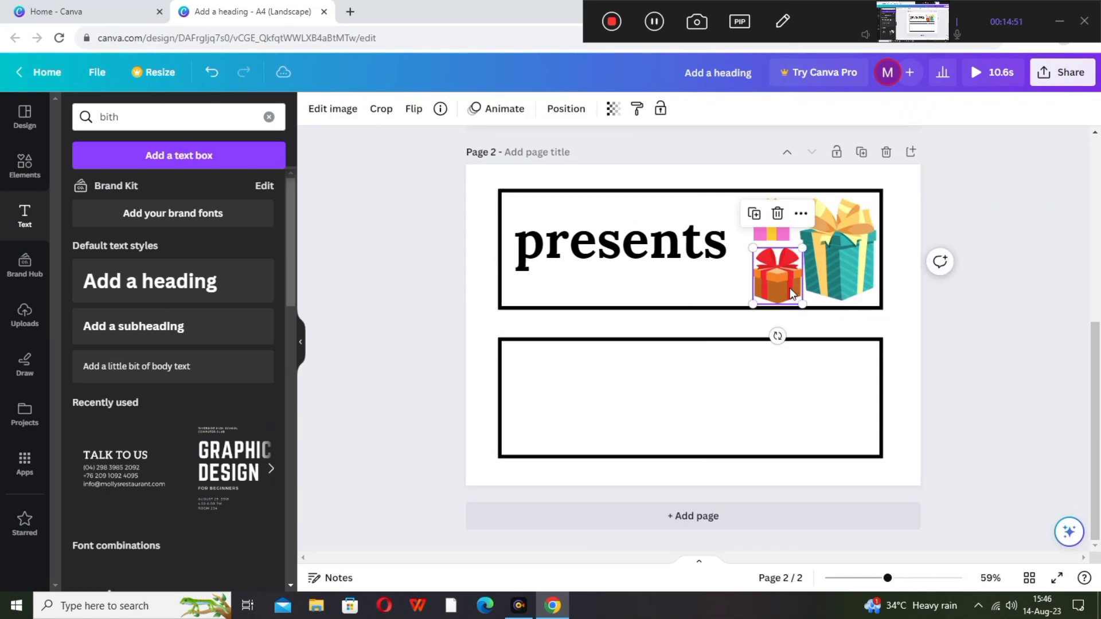
drag(802, 305, 814, 314)
drag(780, 288, 769, 279)
click(972, 307)
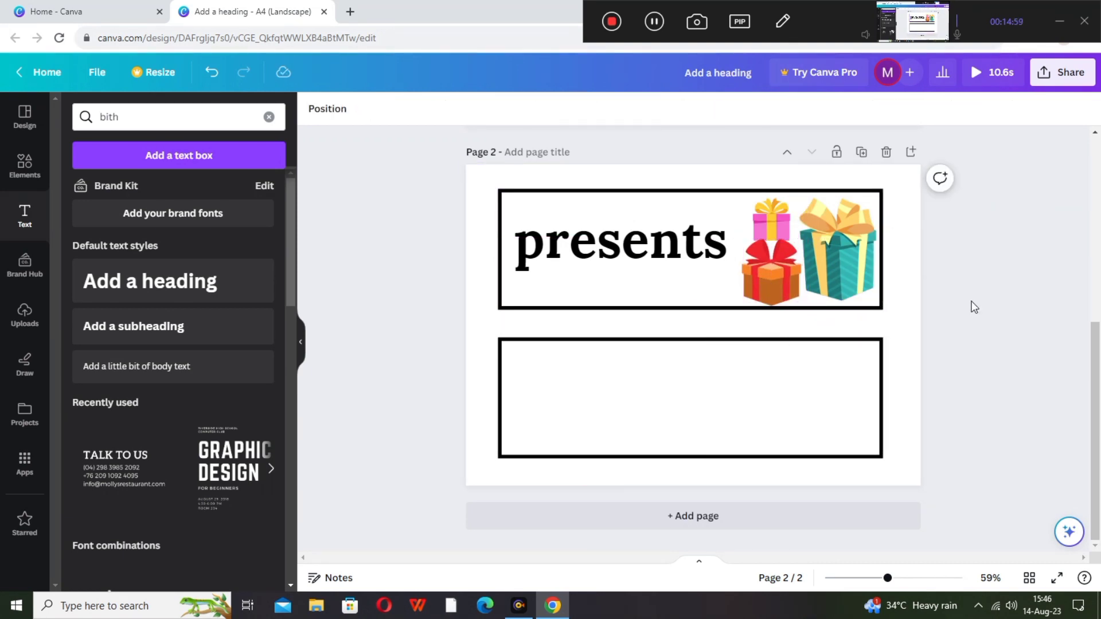
- Shrink the pink gift and leave it just above the orange gift's bow in the upper panel
click(777, 210)
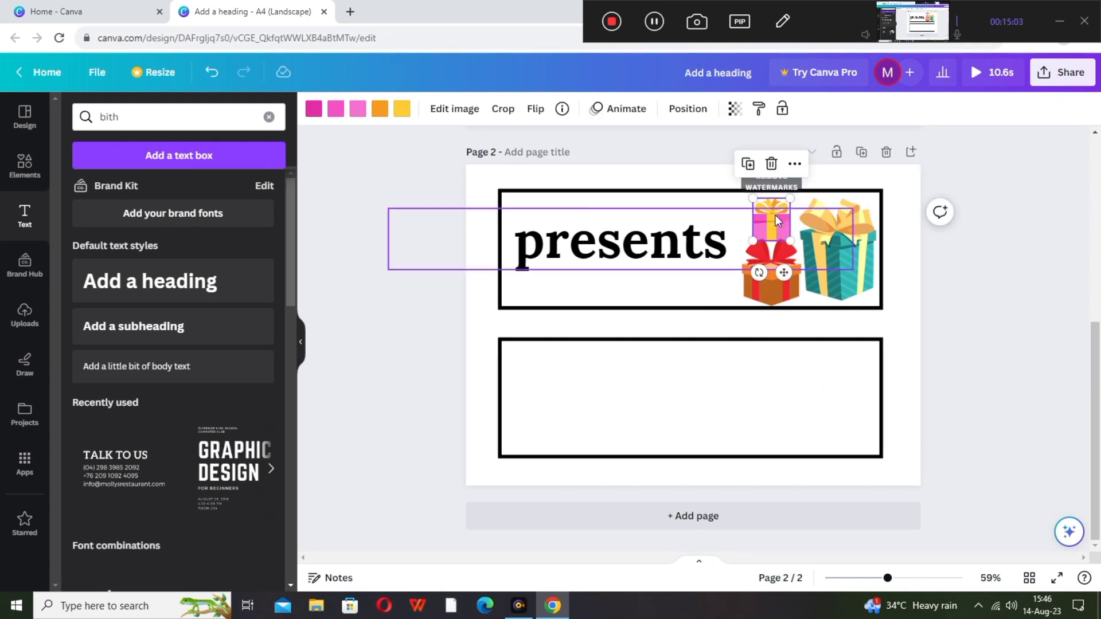
drag(791, 241, 770, 277)
click(1024, 326)
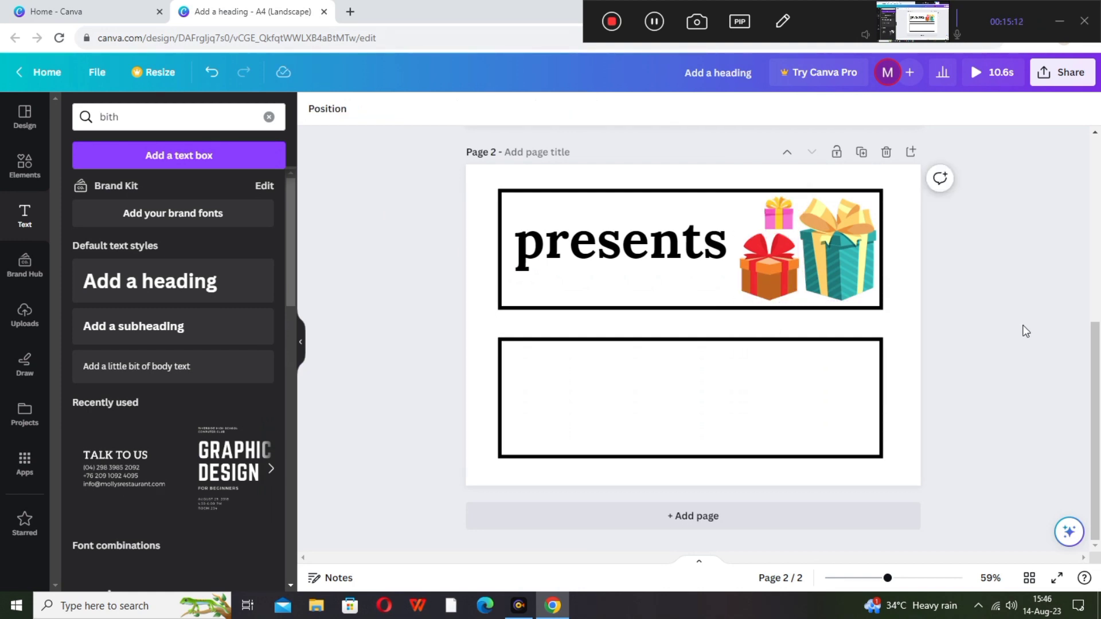
- Search the design elements for "candles", replacing the previous search term
click(799, 379)
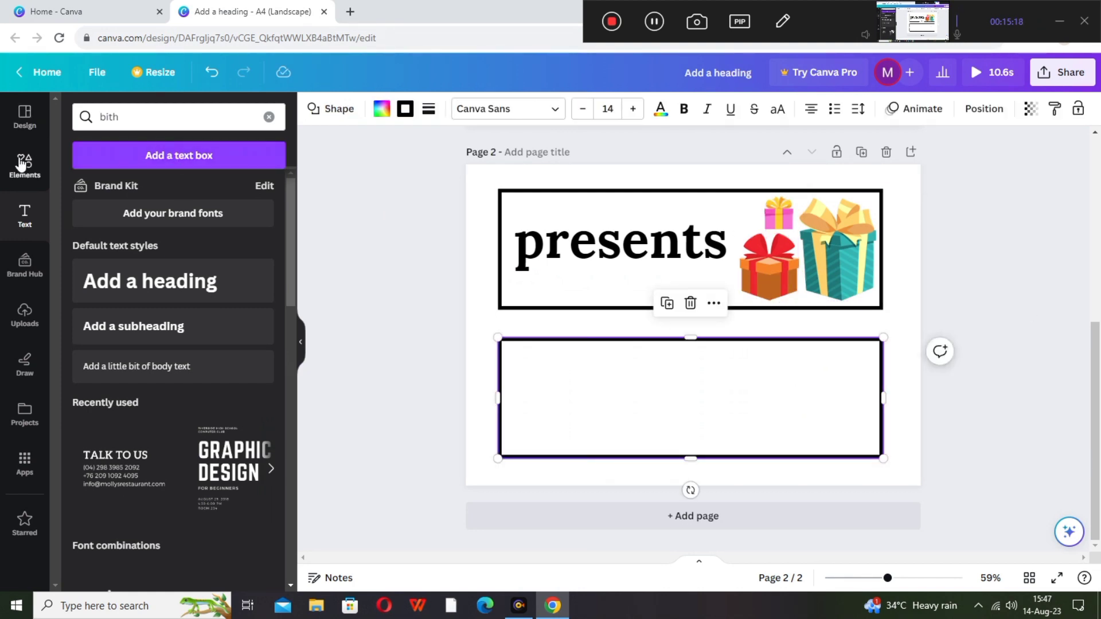
click(23, 165)
click(166, 118)
text(candlnts)
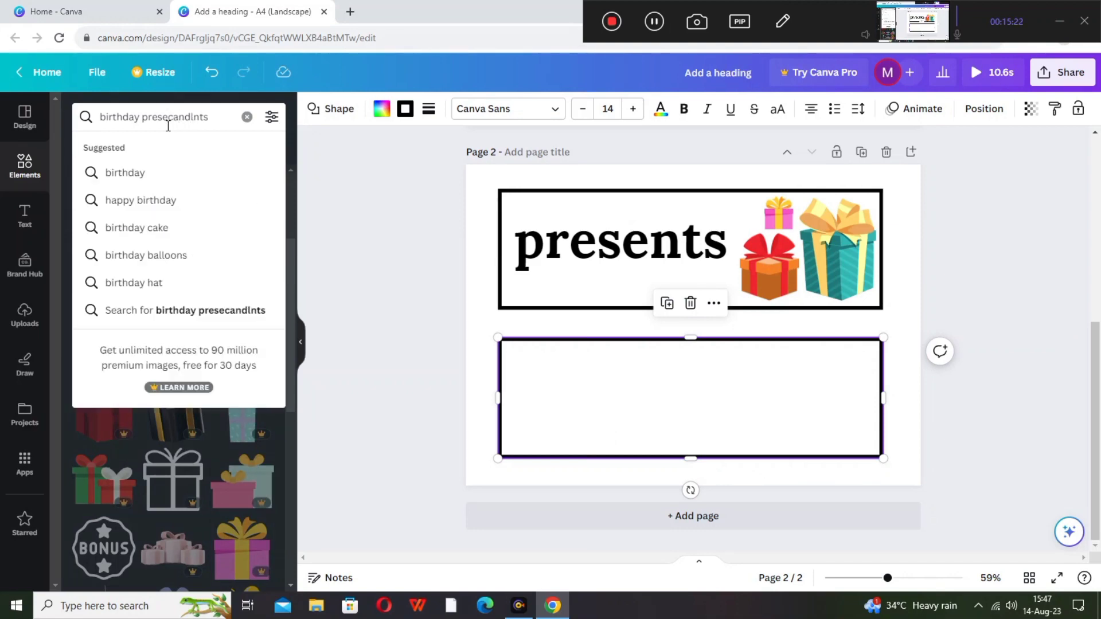
key(BackSpace)
key(BackSpace)
key(BackSpace)
key(BackSpace)
key(BackSpace)
key(BackSpace)
key(Delete)
key(Delete)
key(Delete)
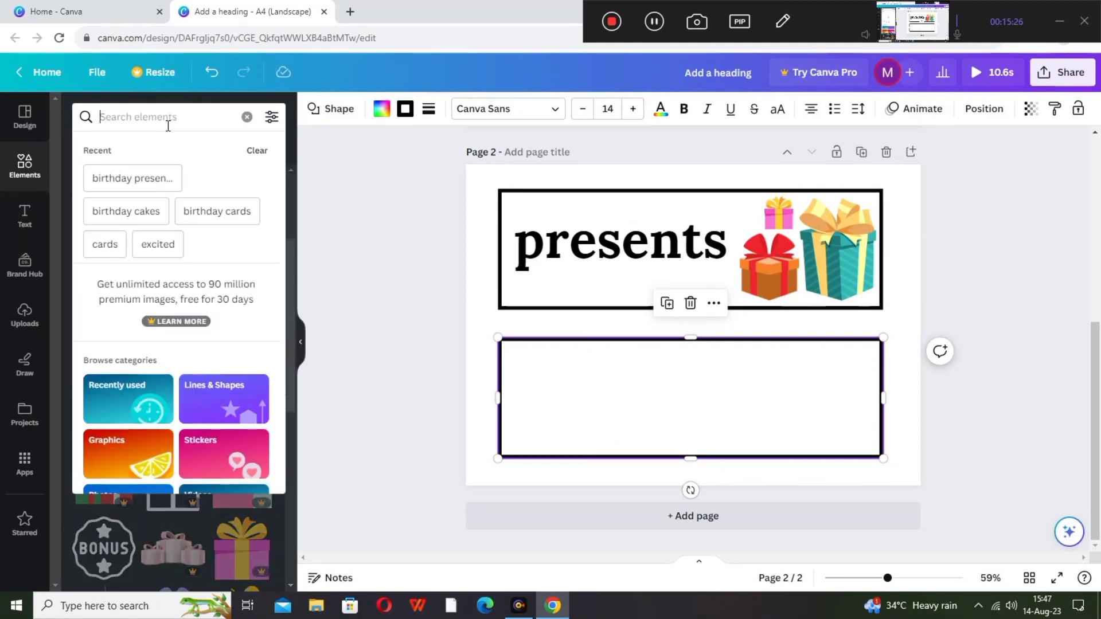
text(candles)
click(153, 179)
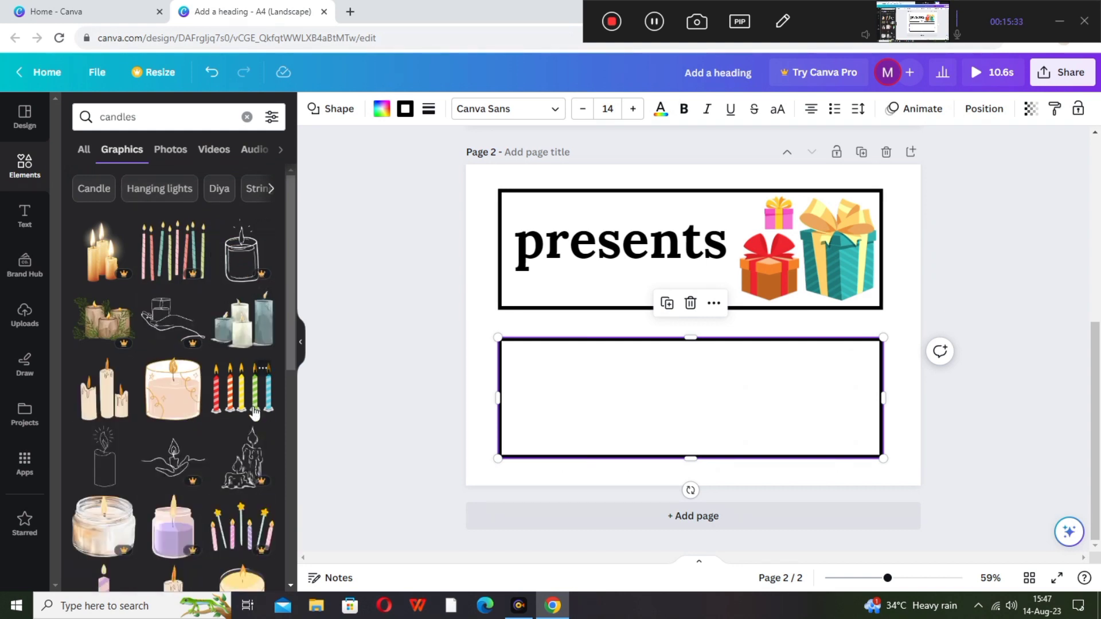
- Add the five colourful striped birthday candles to the right end of page 2's lower panel, enlarged to about 8.9 by 7.2
click(242, 388)
drag(773, 387, 807, 421)
drag(747, 386, 801, 410)
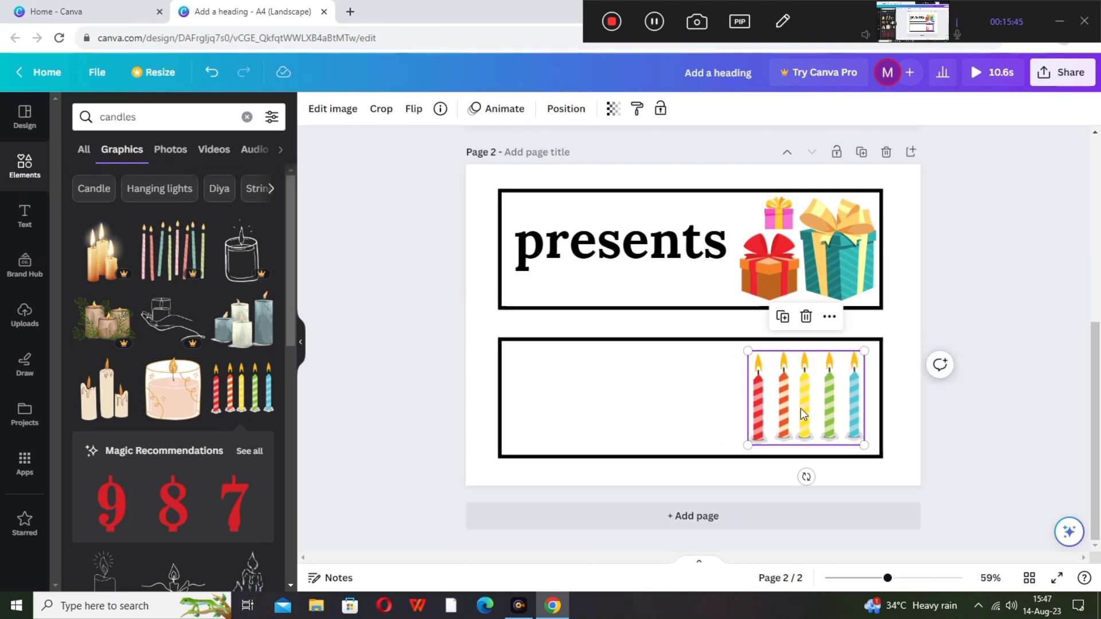
mouse_move(864, 445)
mouse_down()
mouse_move(874, 452)
mouse_move(879, 441)
mouse_move(842, 419)
mouse_move(877, 455)
mouse_up()
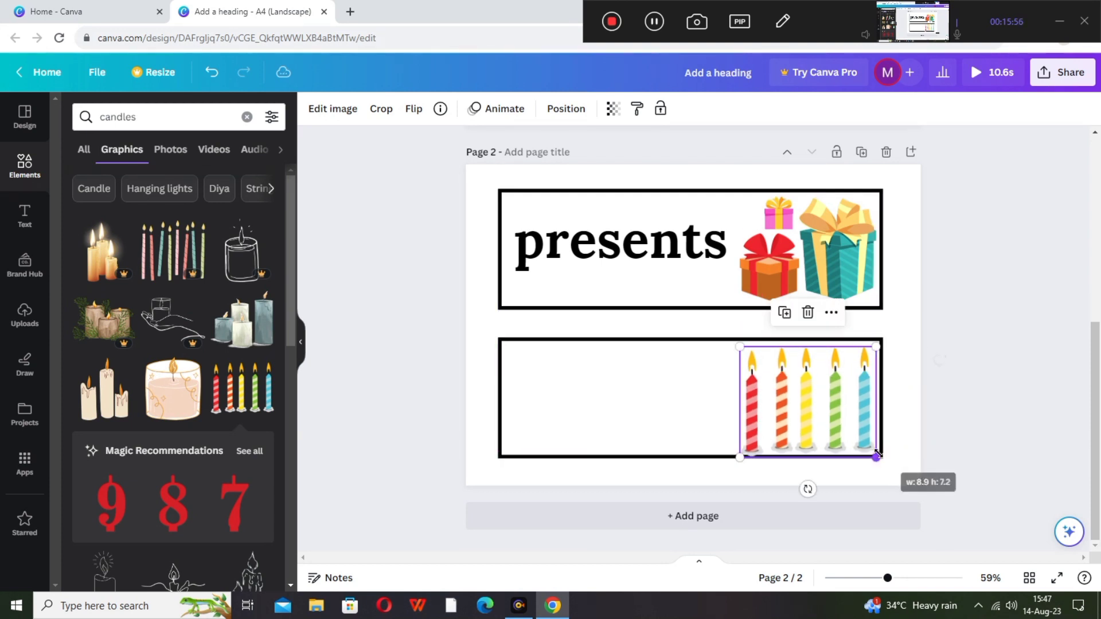
drag(835, 415, 830, 417)
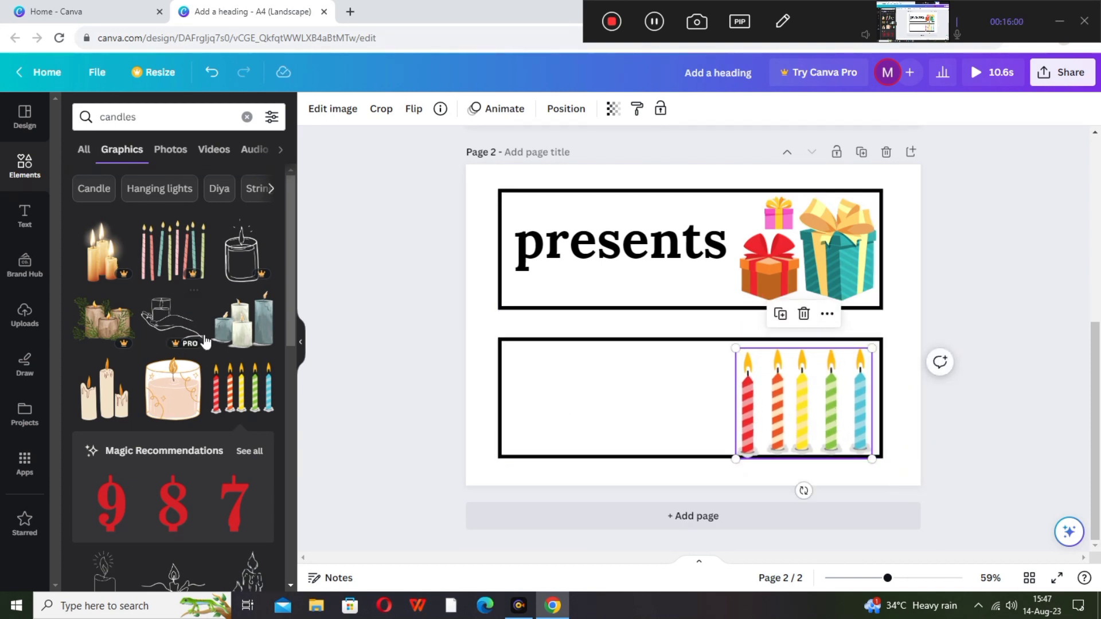
- Add a heading reading "Candles" to the lower panel, left of the candle graphic
click(30, 226)
click(172, 281)
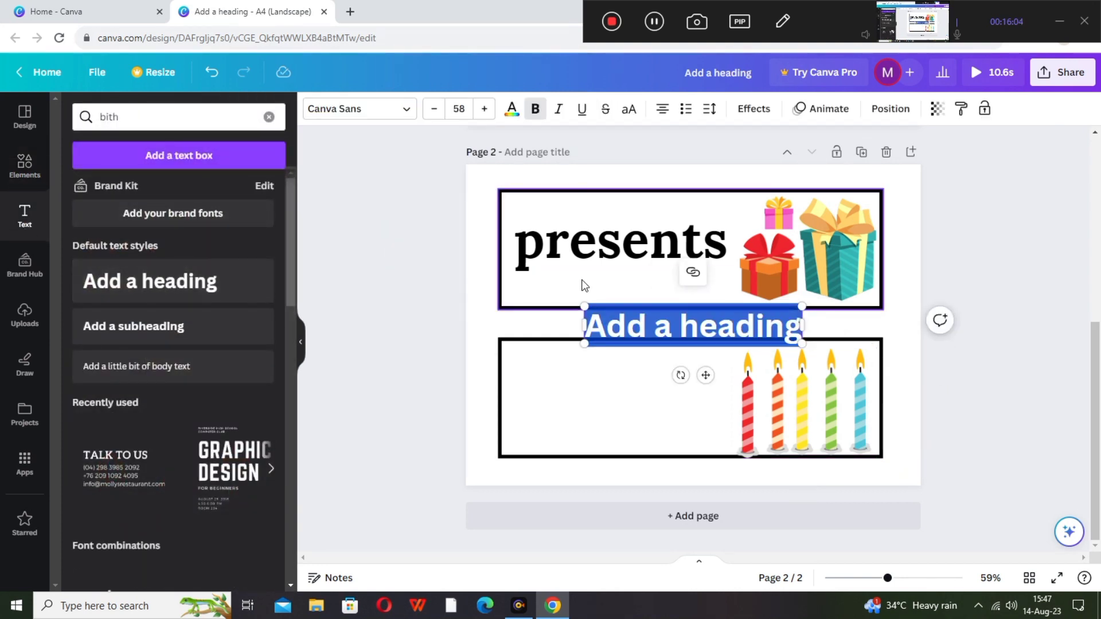
click(431, 299)
click(629, 331)
drag(629, 331, 563, 401)
double_click(563, 401)
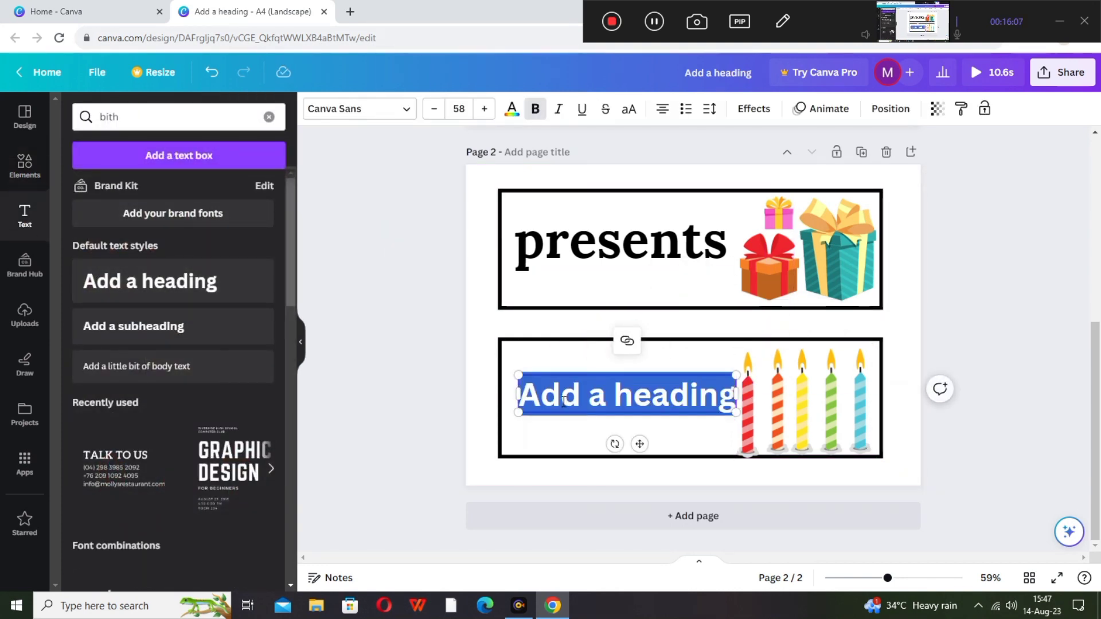
key(BackSpace)
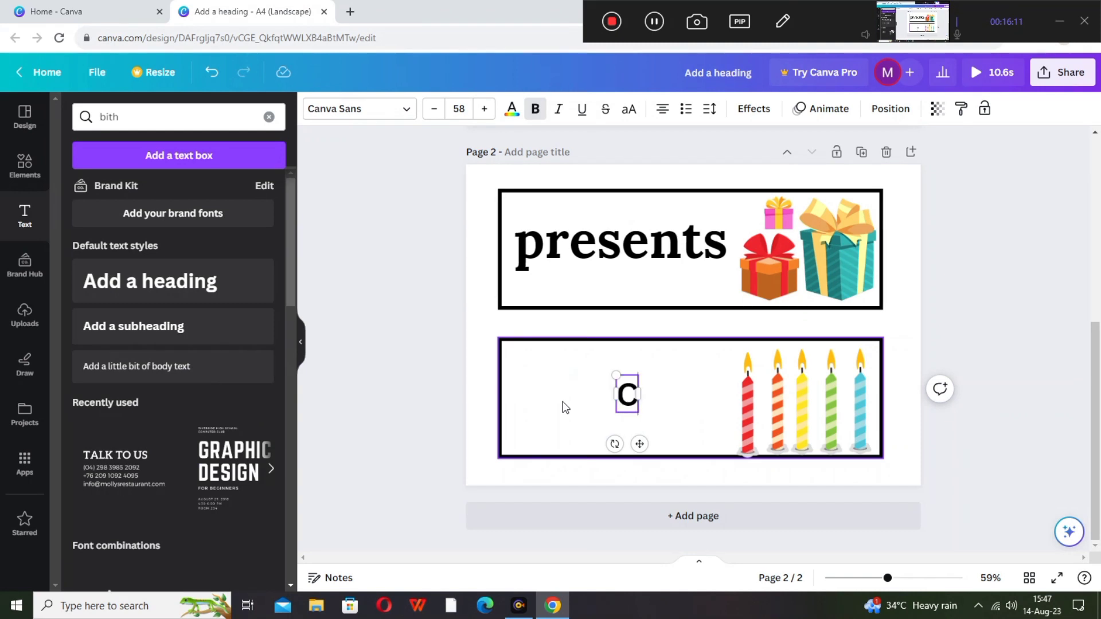
text(Candles)
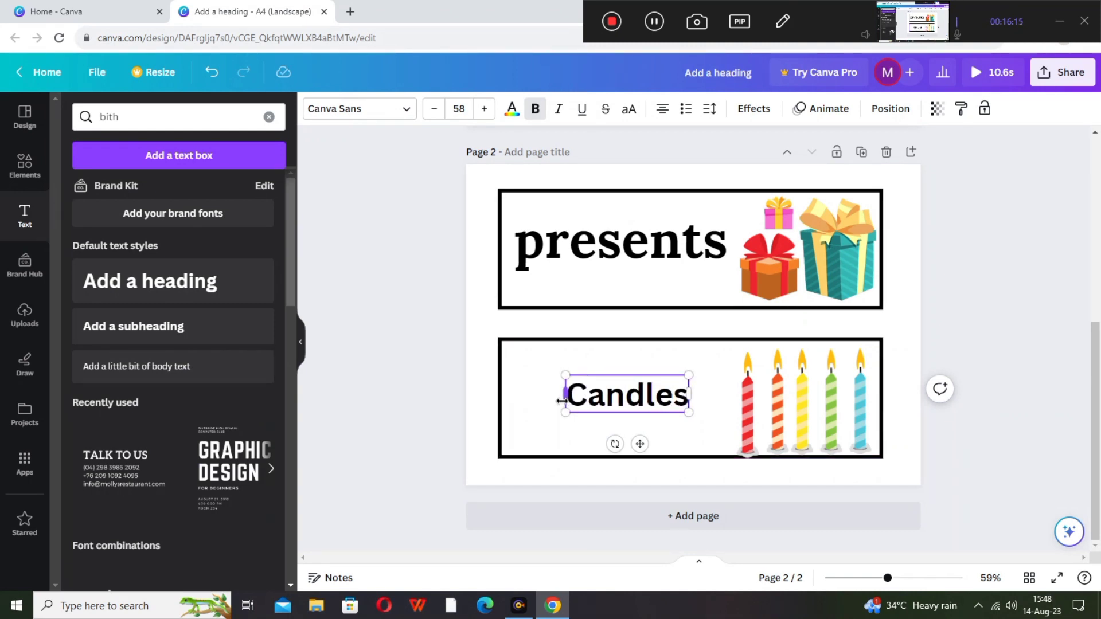
click(552, 388)
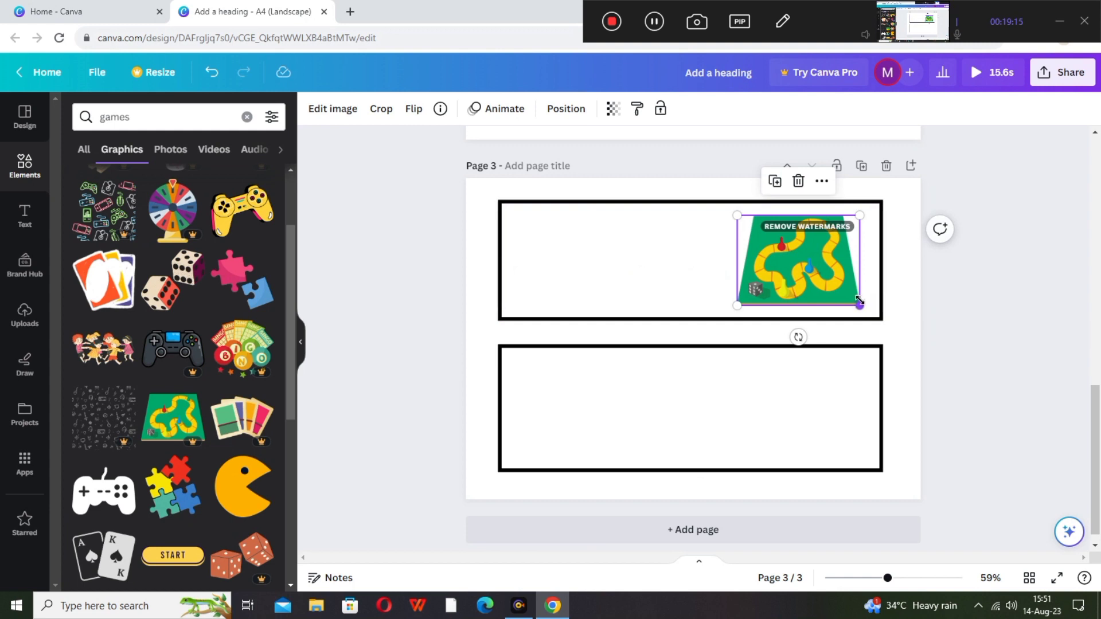
- Enlarge the board game graphic slightly and centre it vertically at the right end of page 3's upper panel
drag(858, 306, 872, 312)
drag(814, 269, 827, 276)
click(561, 285)
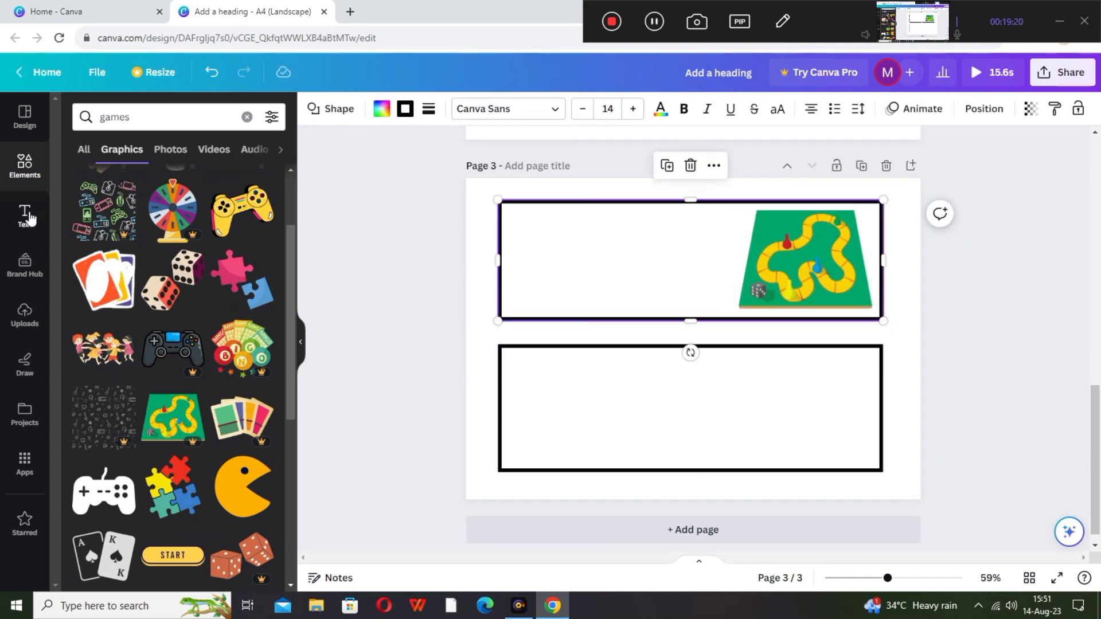
- Search the elements for "face masks" and look through all the graphics for a suitable mask
click(247, 117)
text(face ms)
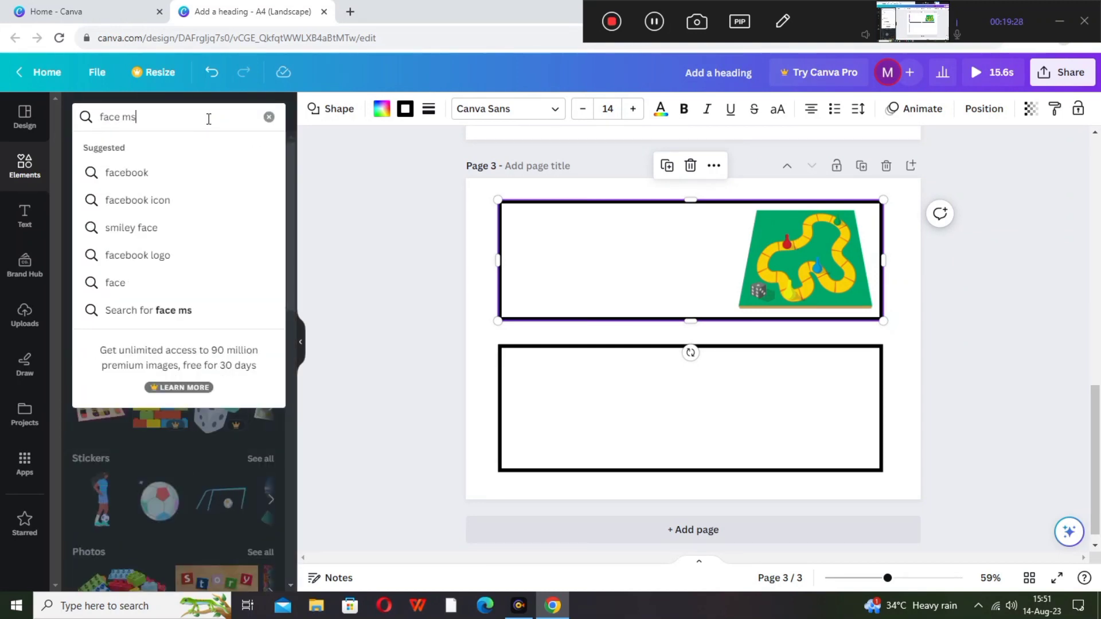
key(BackSpace)
text(ask)
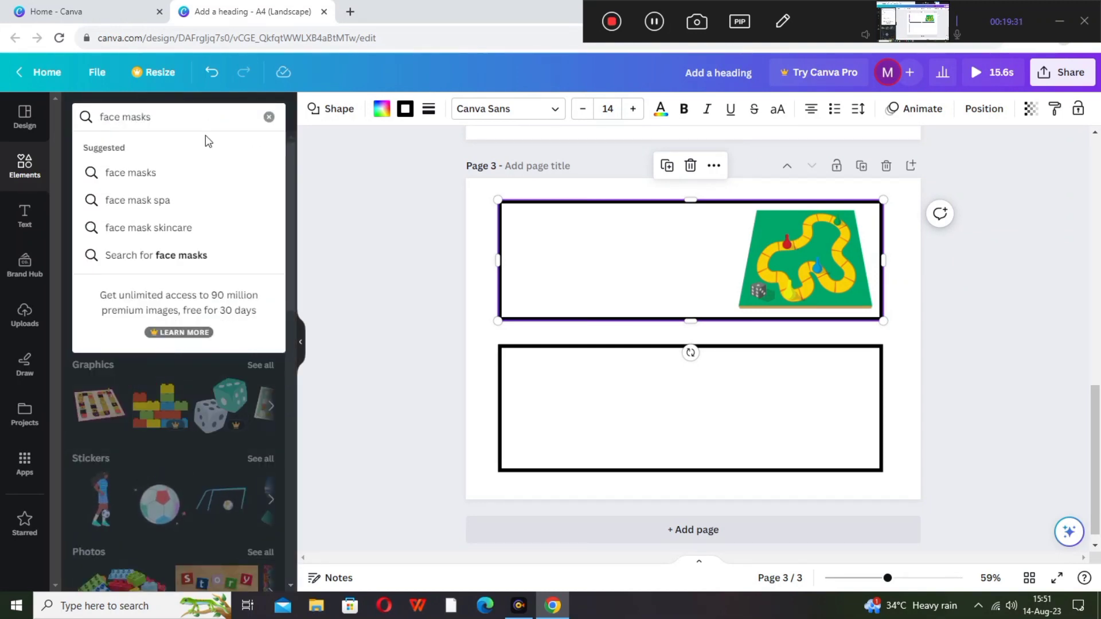
click(197, 171)
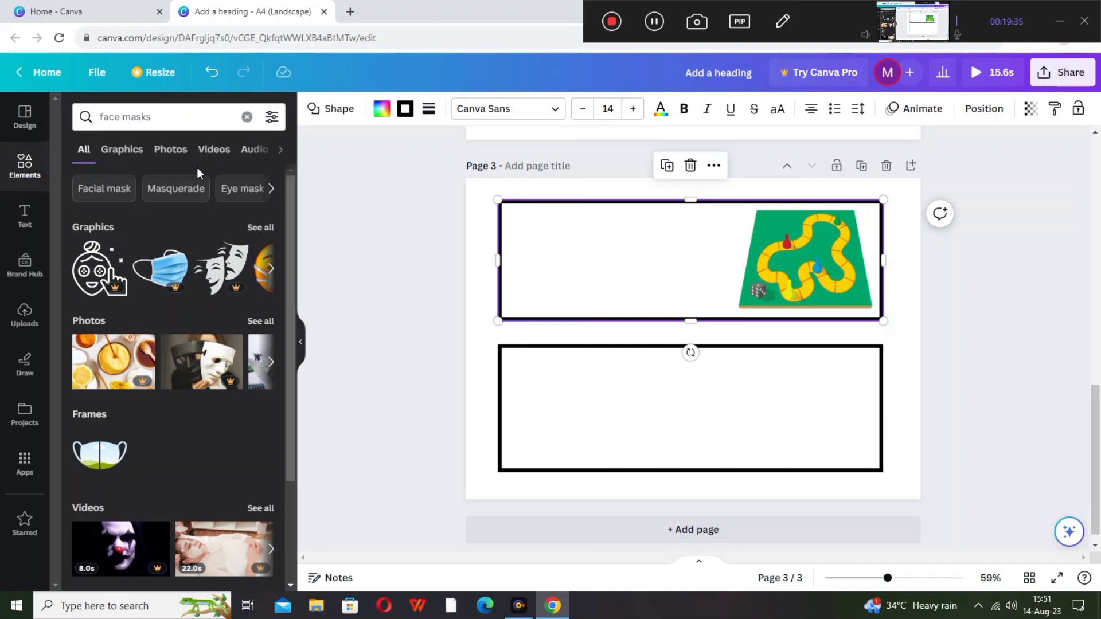
click(263, 228)
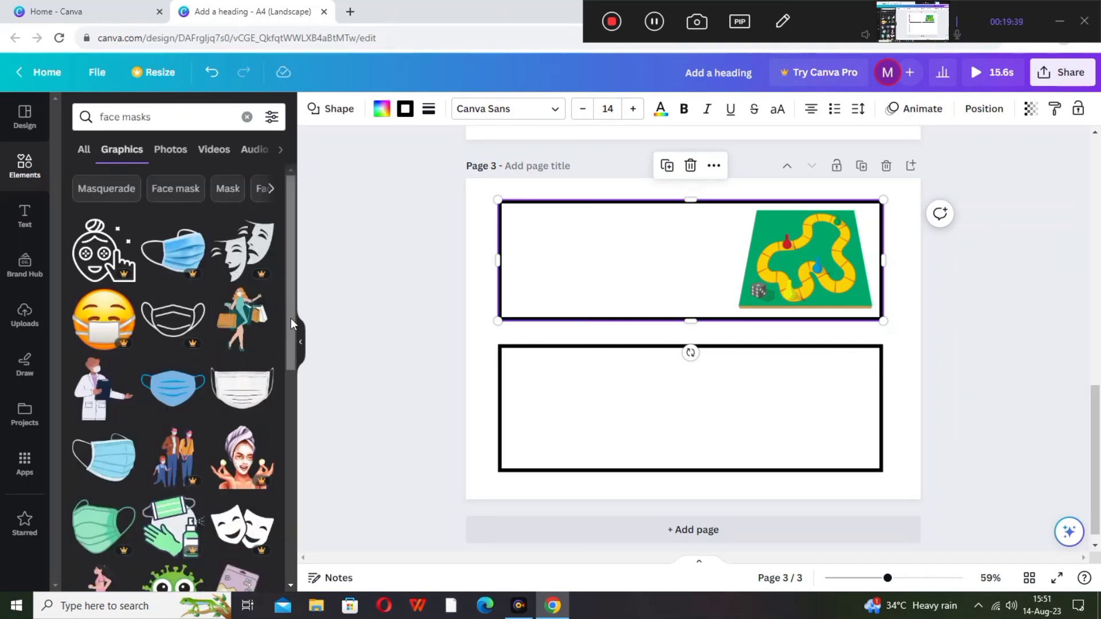
drag(291, 319, 278, 460)
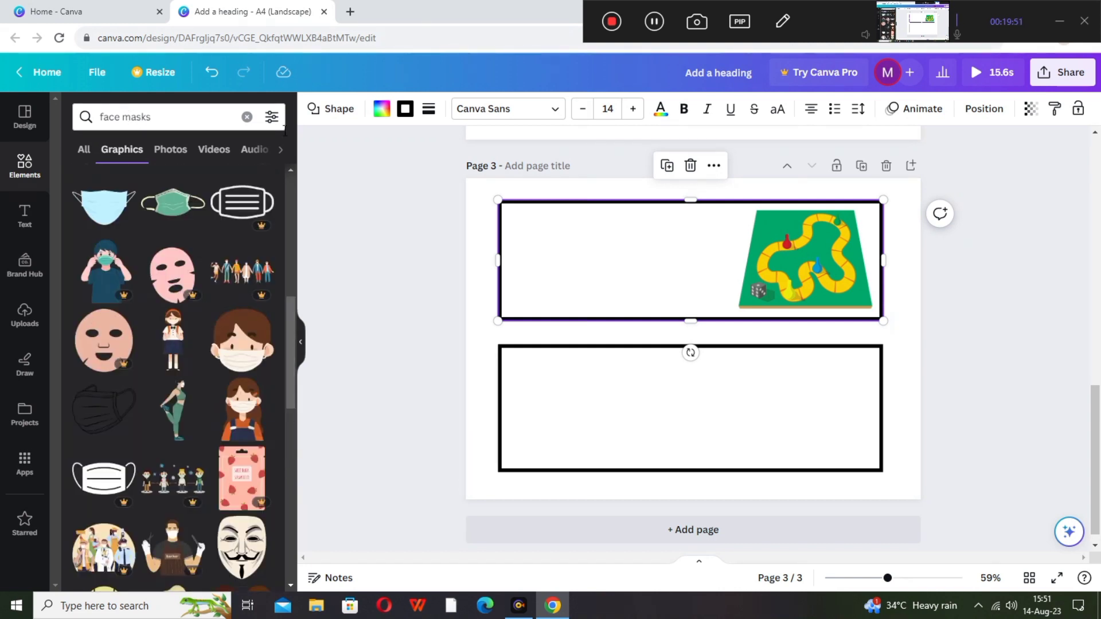
- Reduce the search term to "masks" and search for the suggested "drama masks"
click(125, 119)
key(BackSpace)
key(BackSpace)
key(BackSpace)
key(BackSpace)
key(BackSpace)
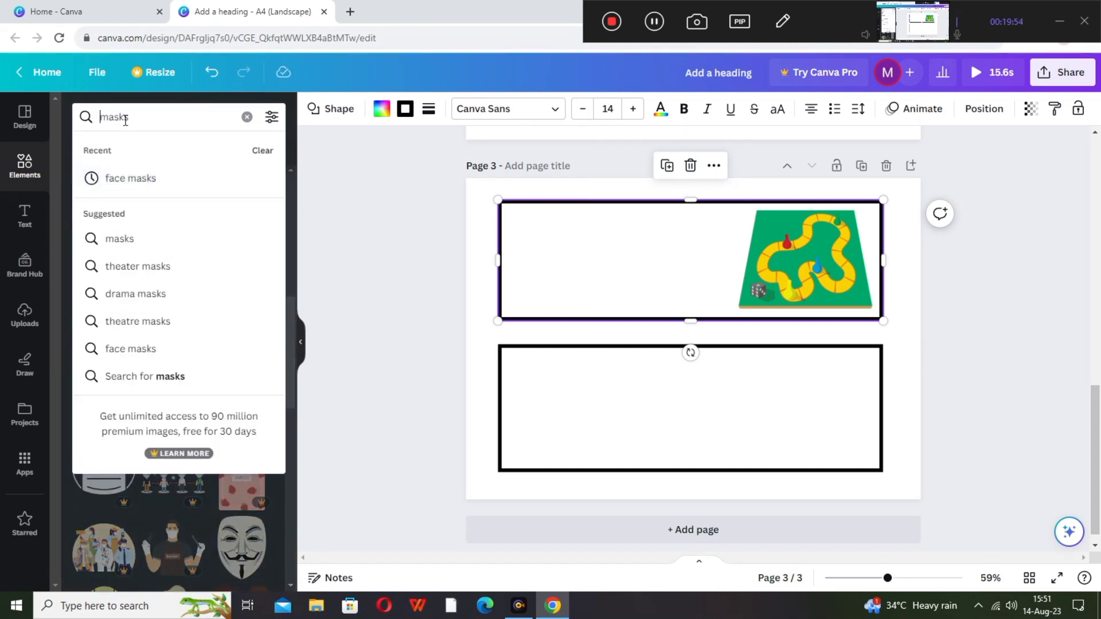
click(135, 293)
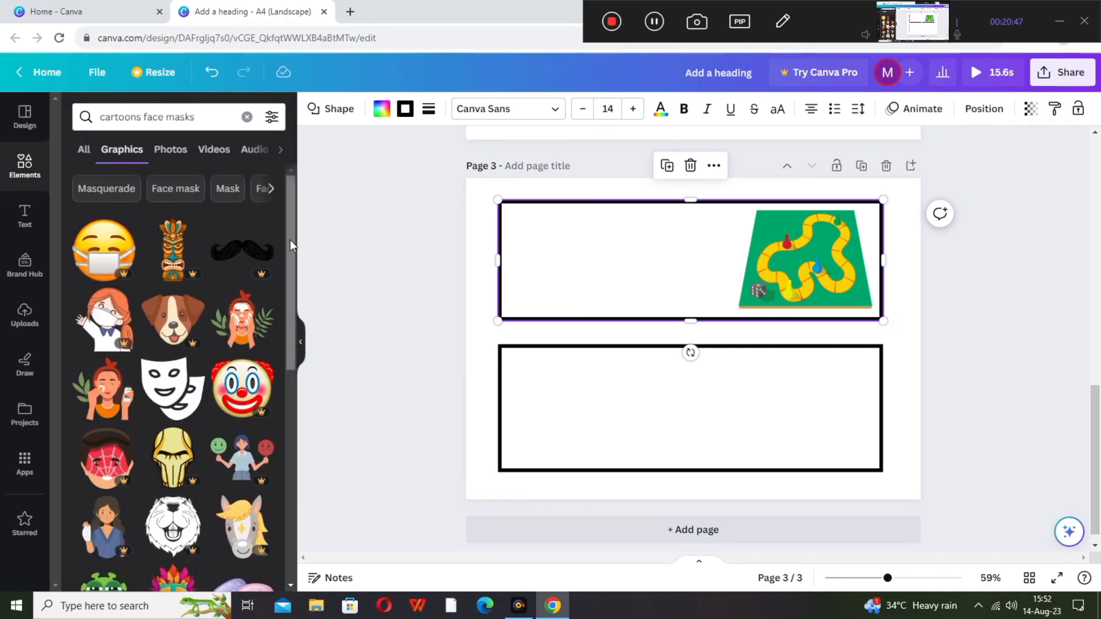
- Add the pair of solid theatre masks from the "cartoons face masks" graphics, sized to fit the right end of page 3's lower panel
drag(290, 239, 288, 386)
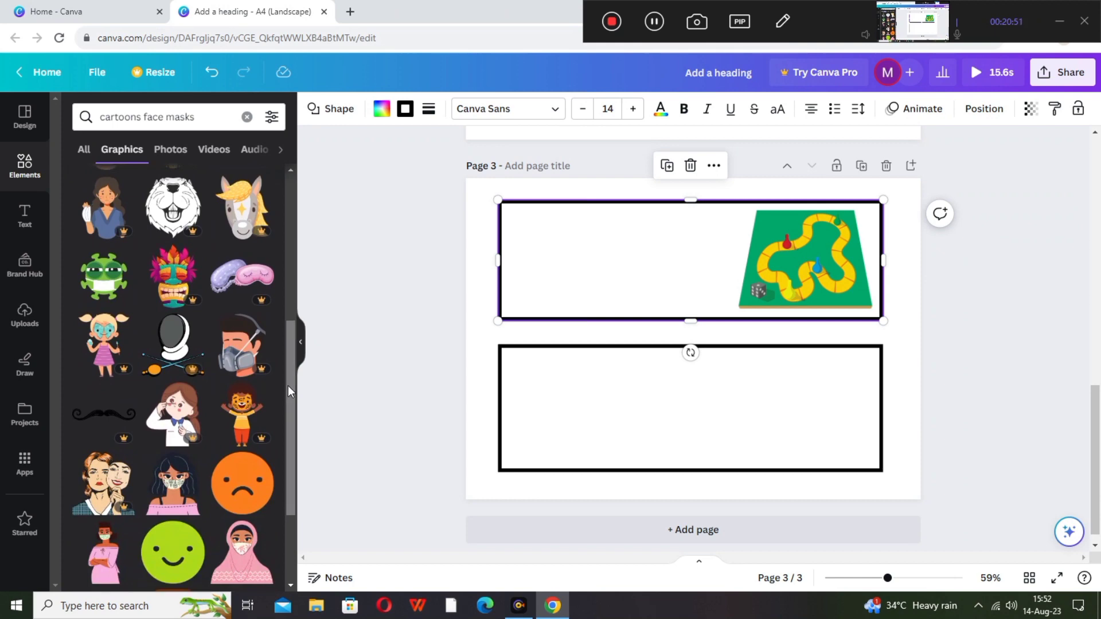
scroll(276, 460, down, 4)
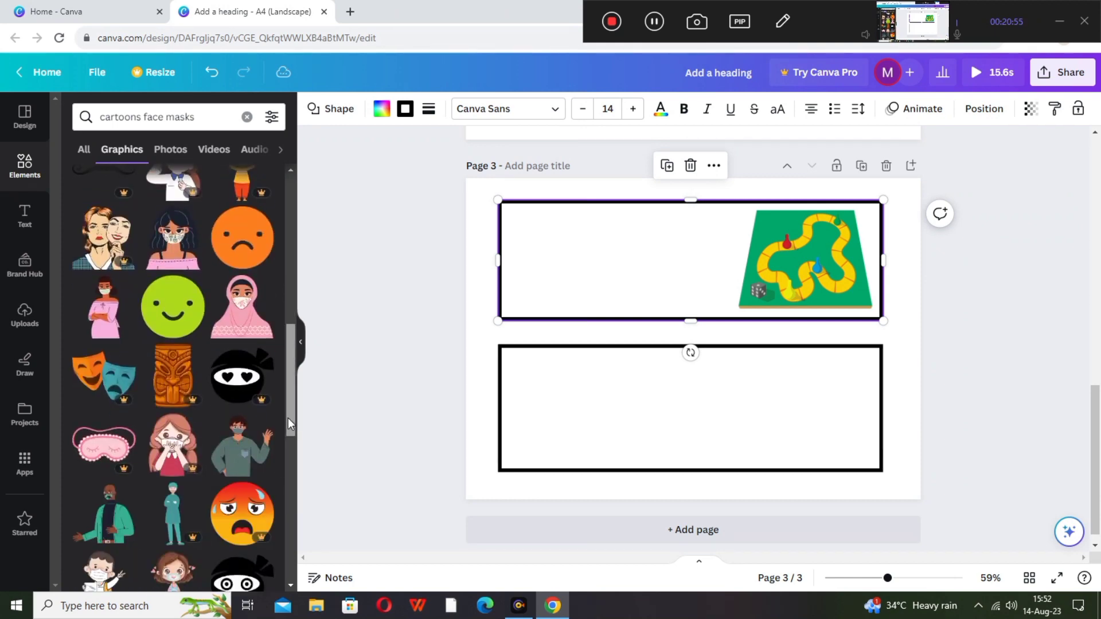
drag(288, 418, 290, 271)
click(168, 336)
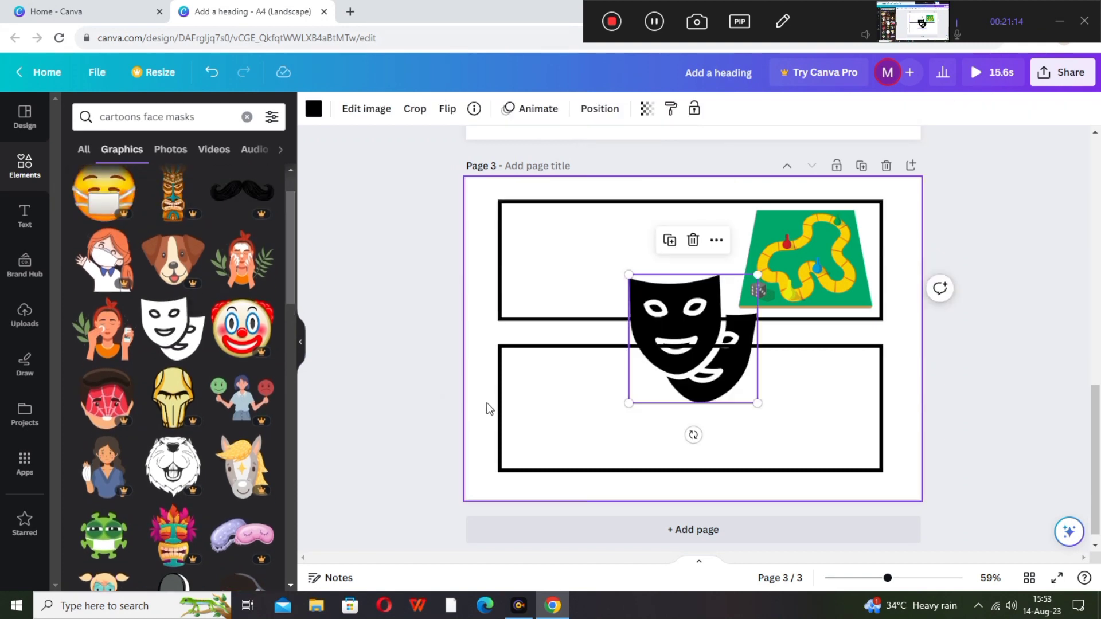
mouse_move(757, 400)
mouse_down()
mouse_move(745, 384)
mouse_move(750, 395)
mouse_up()
drag(696, 361, 796, 434)
drag(846, 470, 845, 466)
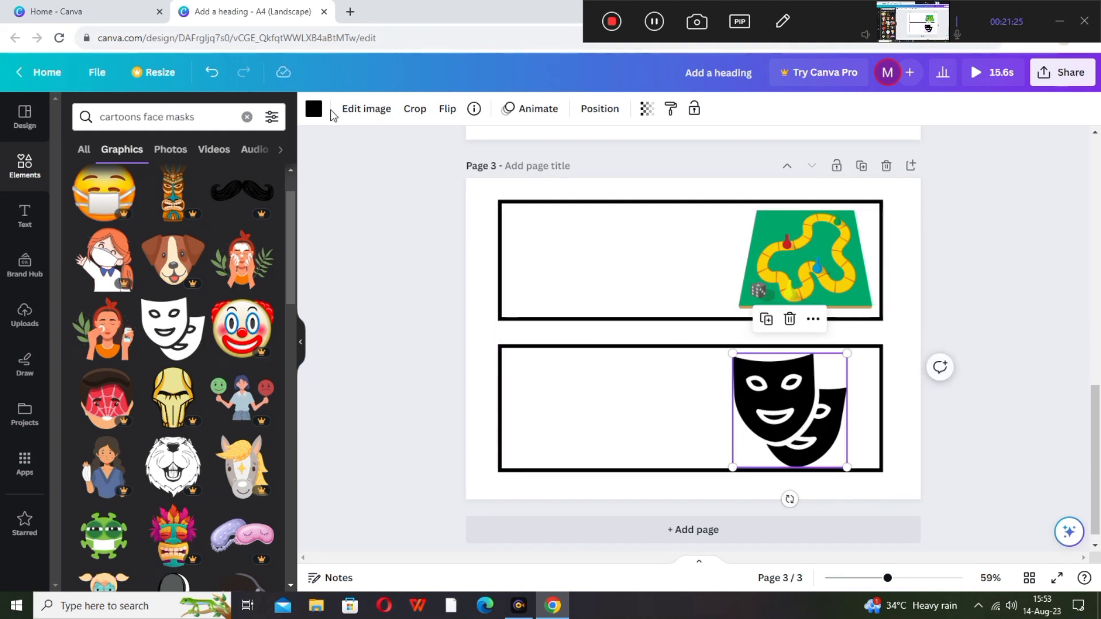
- Try pink document colours on the theatre masks, then recolour them orange
click(313, 108)
click(229, 192)
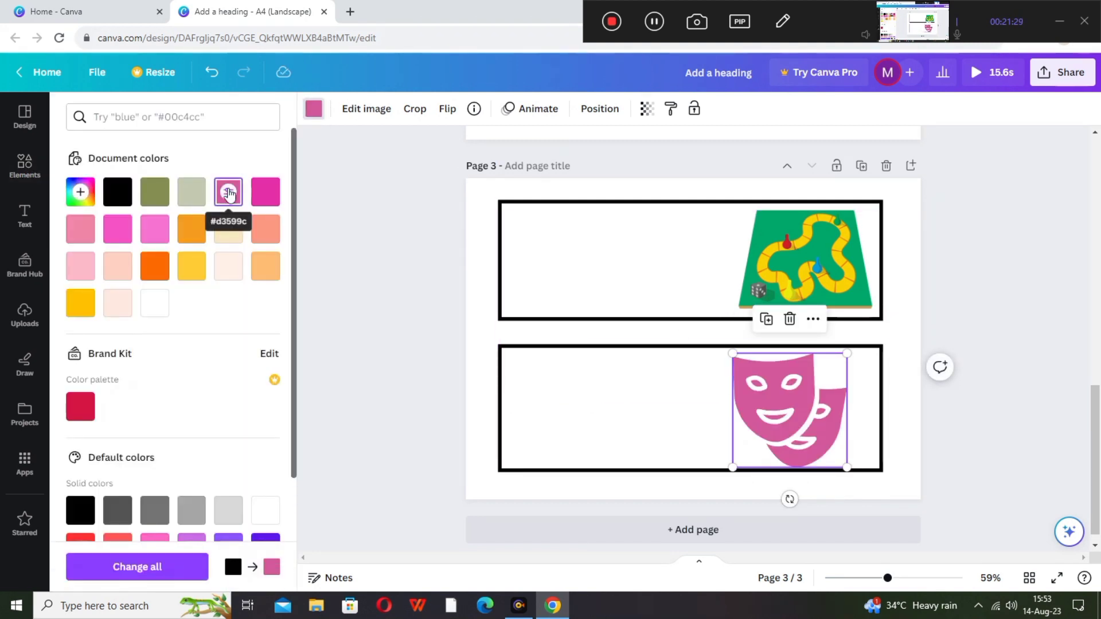
click(117, 229)
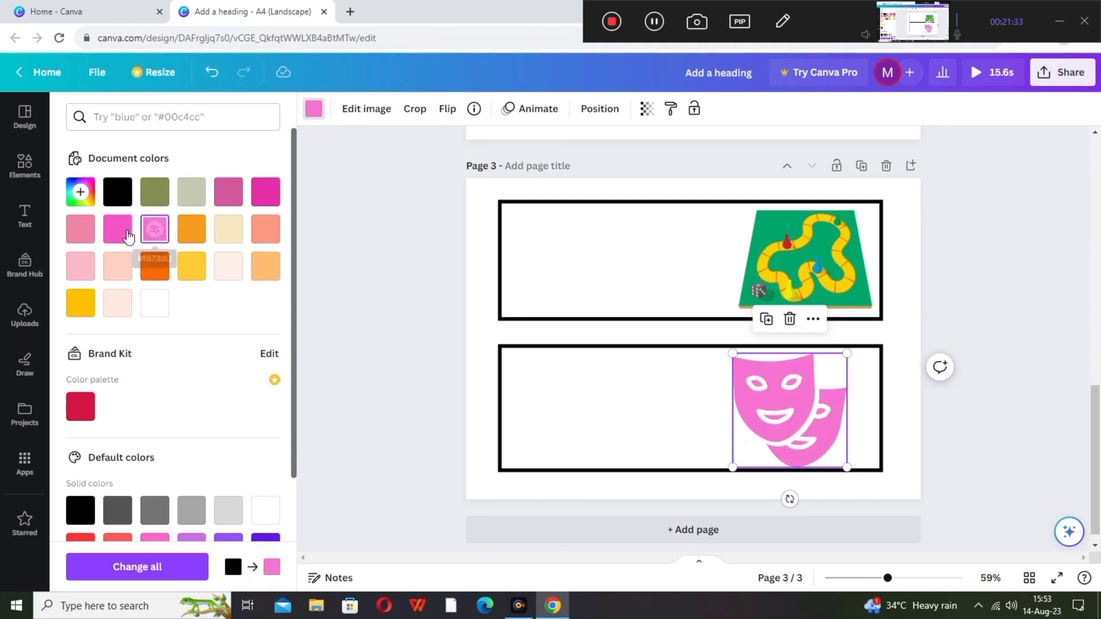
click(364, 381)
click(412, 376)
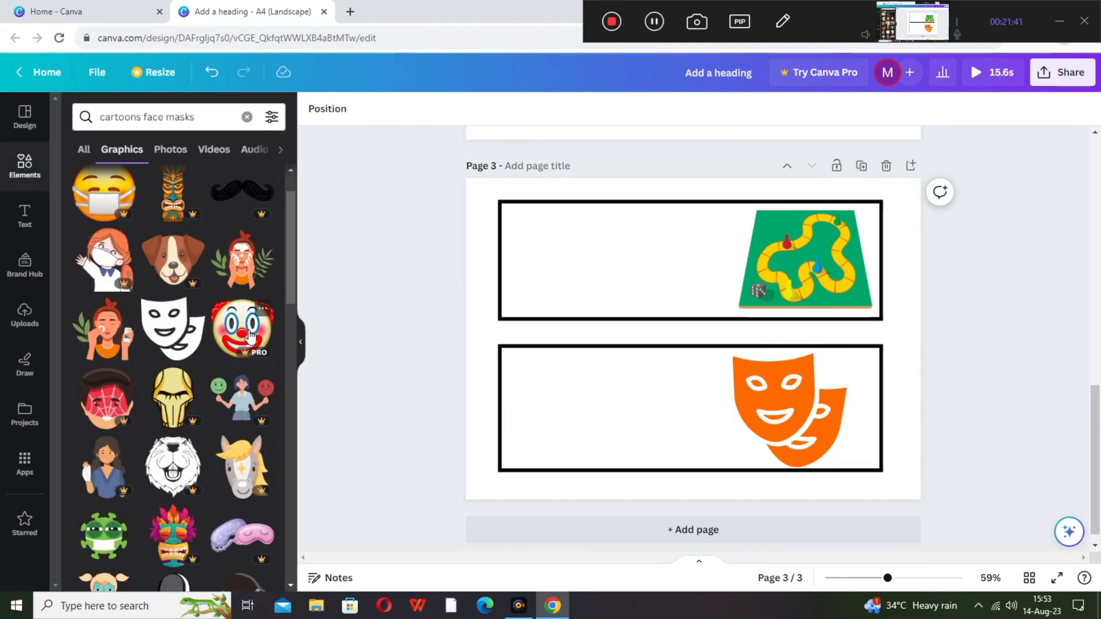
- Check the related "Face mask" graphics and clear the element search
scroll(291, 267, up, 2)
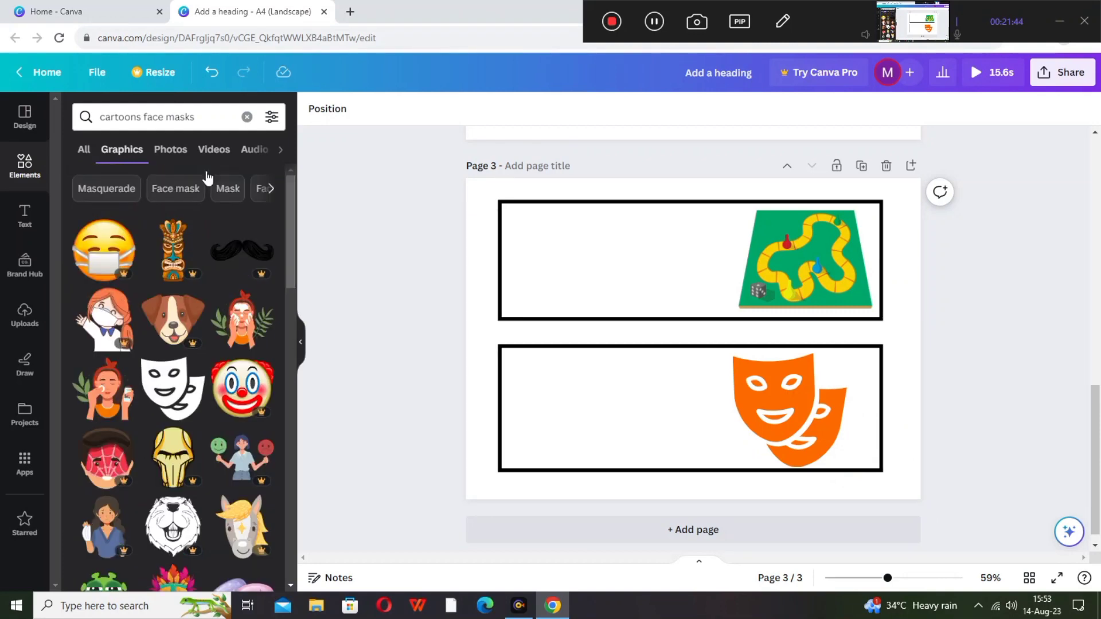
click(183, 188)
click(246, 116)
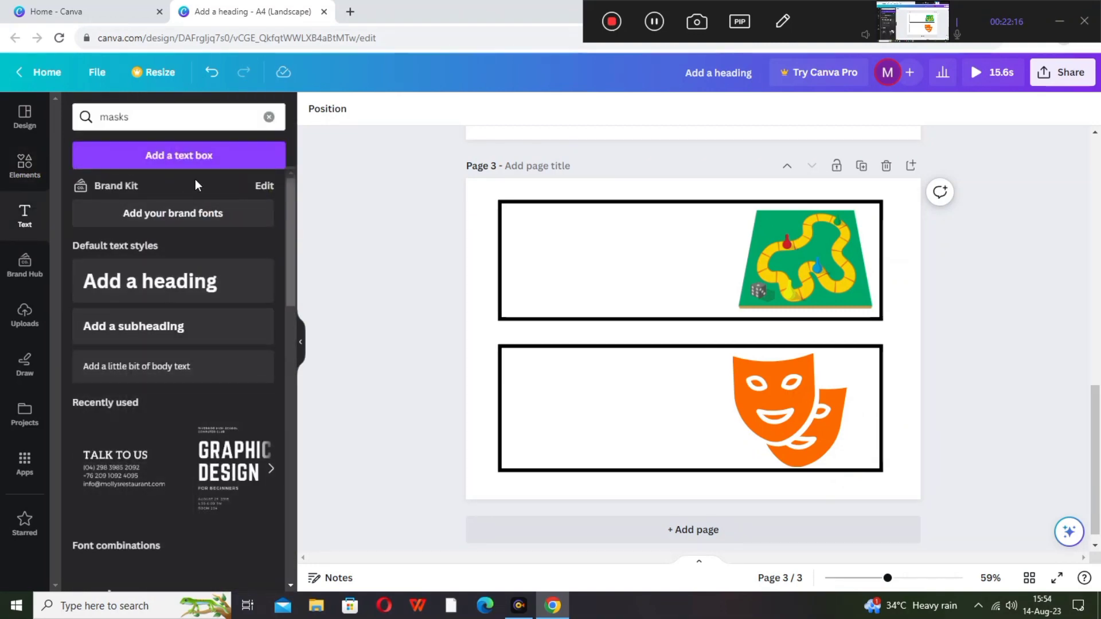
- Add a heading text box and place it in the empty area of page 3's upper panel
click(208, 155)
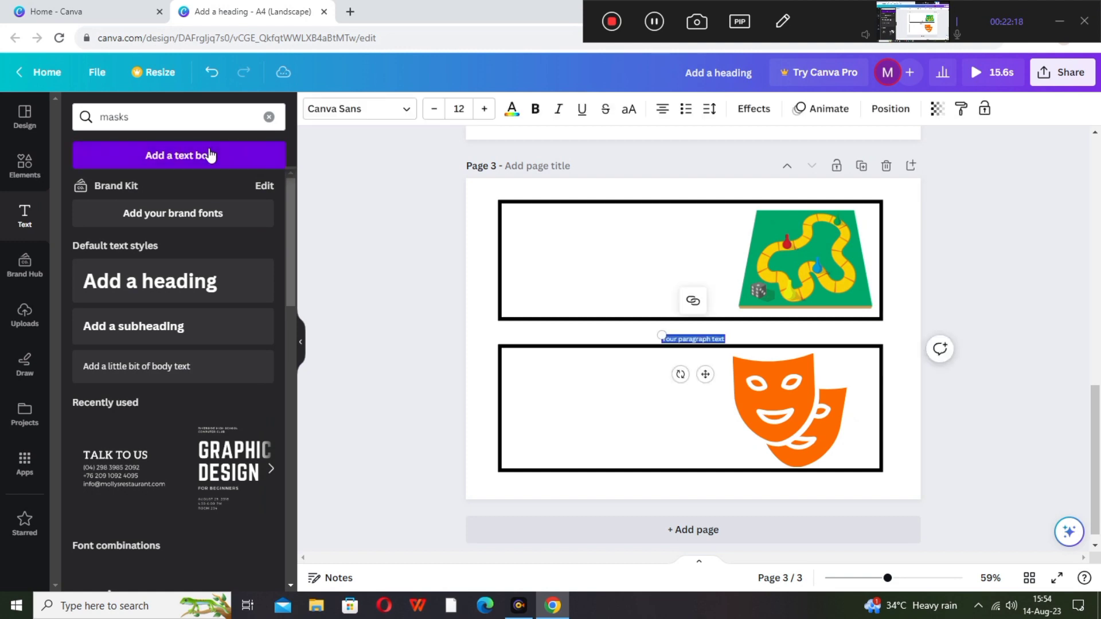
click(209, 283)
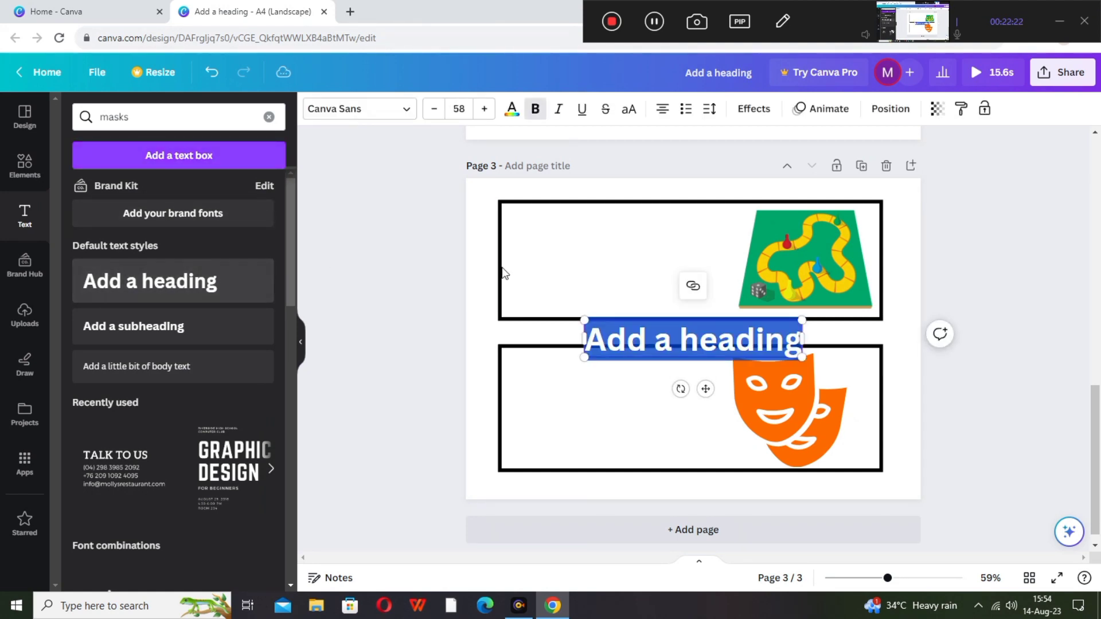
drag(658, 343, 597, 259)
double_click(598, 259)
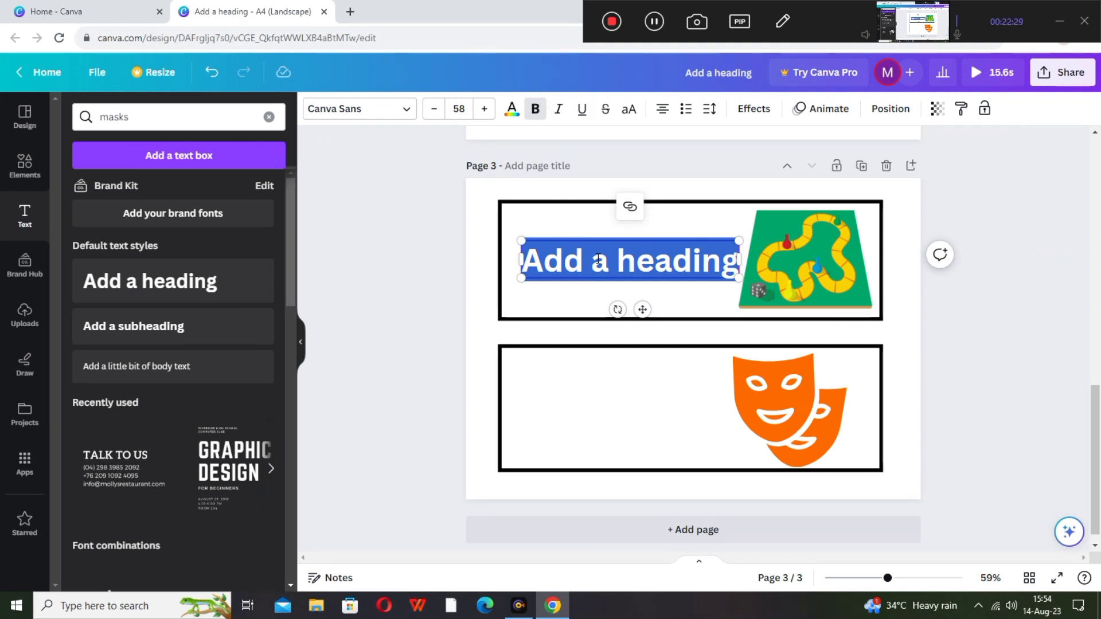
- Replace the upper panel's heading placeholder with the lowercase text "games"
text(G)
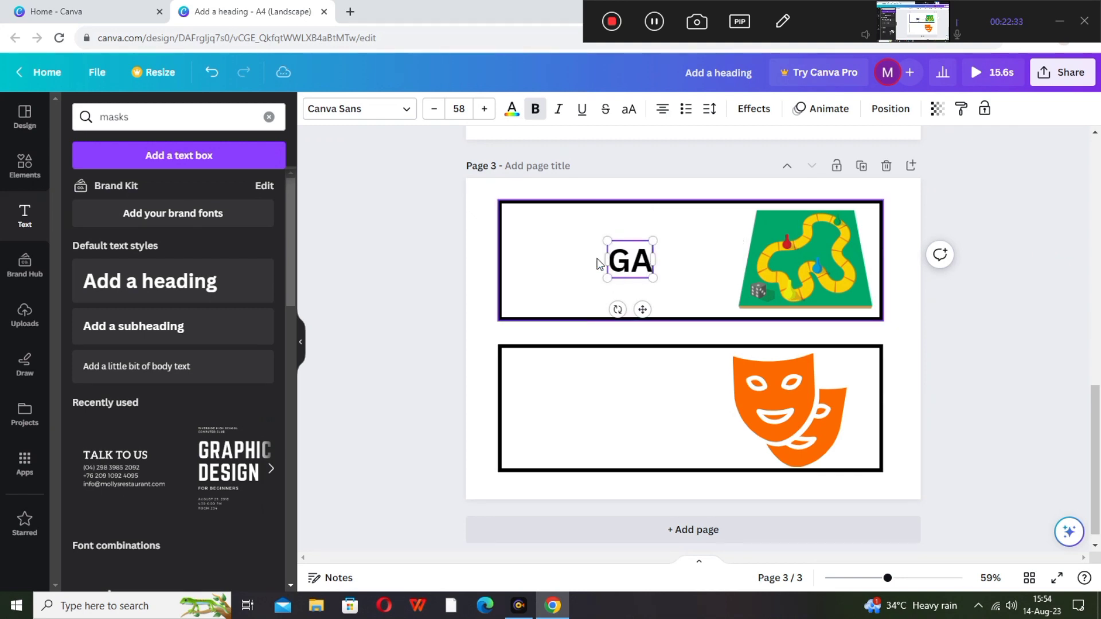
text(ames)
key(BackSpace)
key(BackSpace)
key(BackSpace)
key(BackSpace)
key(BackSpace)
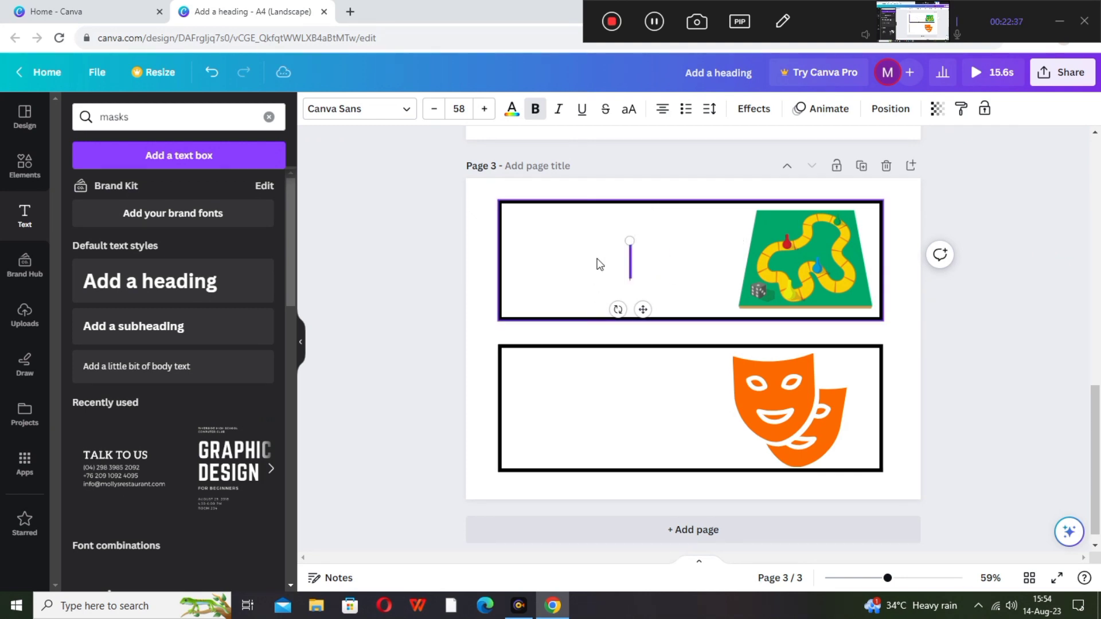
text(games)
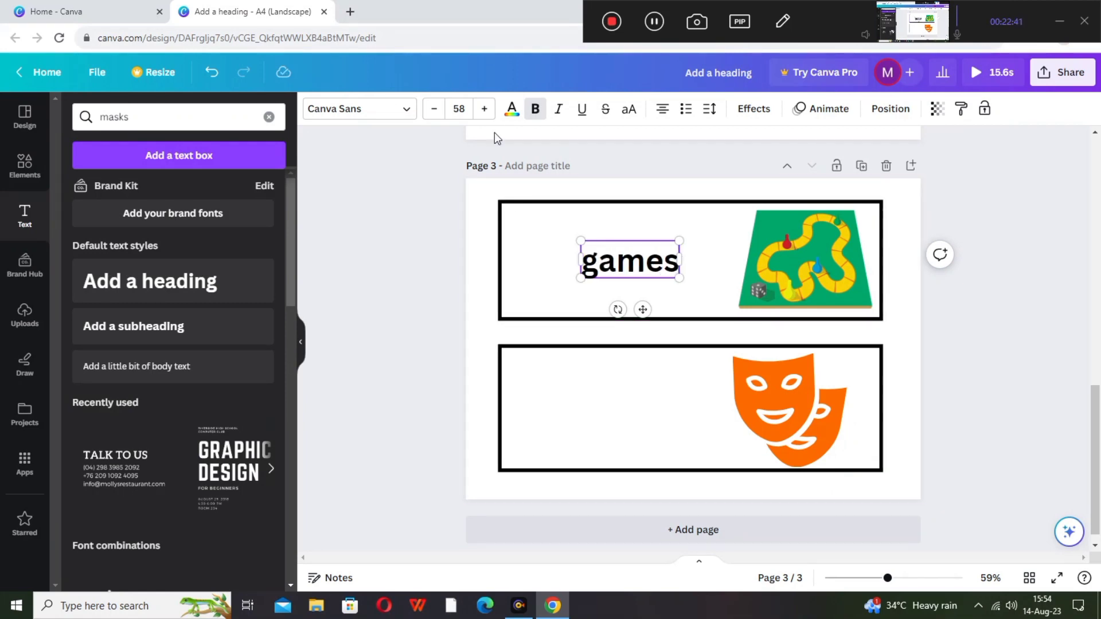
- Increase the font size of the "games" heading to 88
click(493, 110)
click(493, 110)
click(493, 110)
click(493, 110)
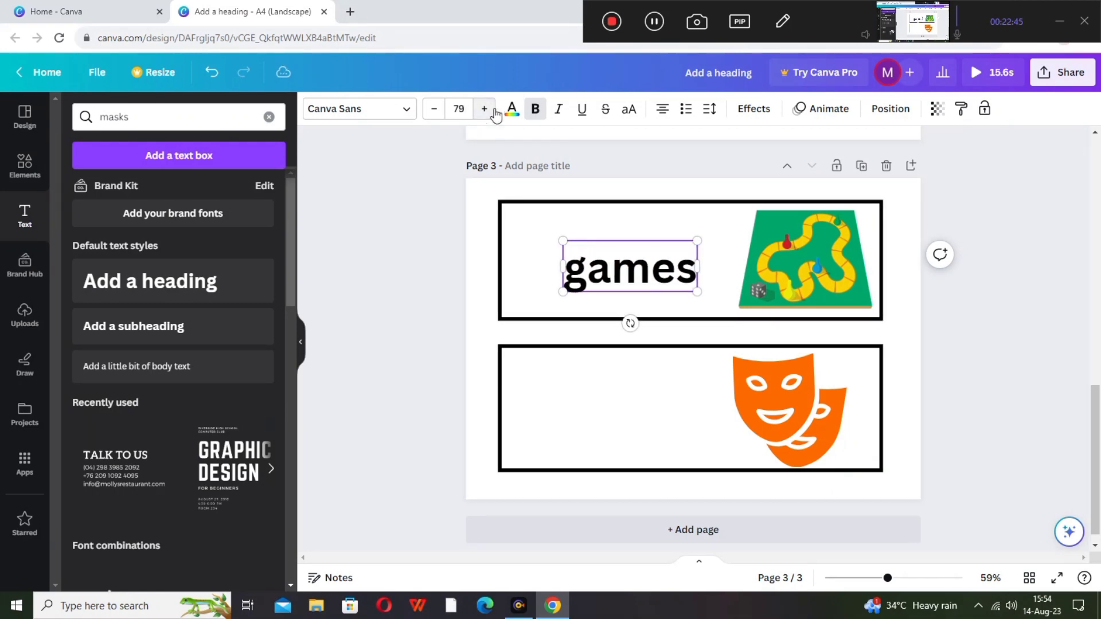
click(495, 110)
click(494, 110)
- Try the Lora font on the "games" heading
double_click(607, 272)
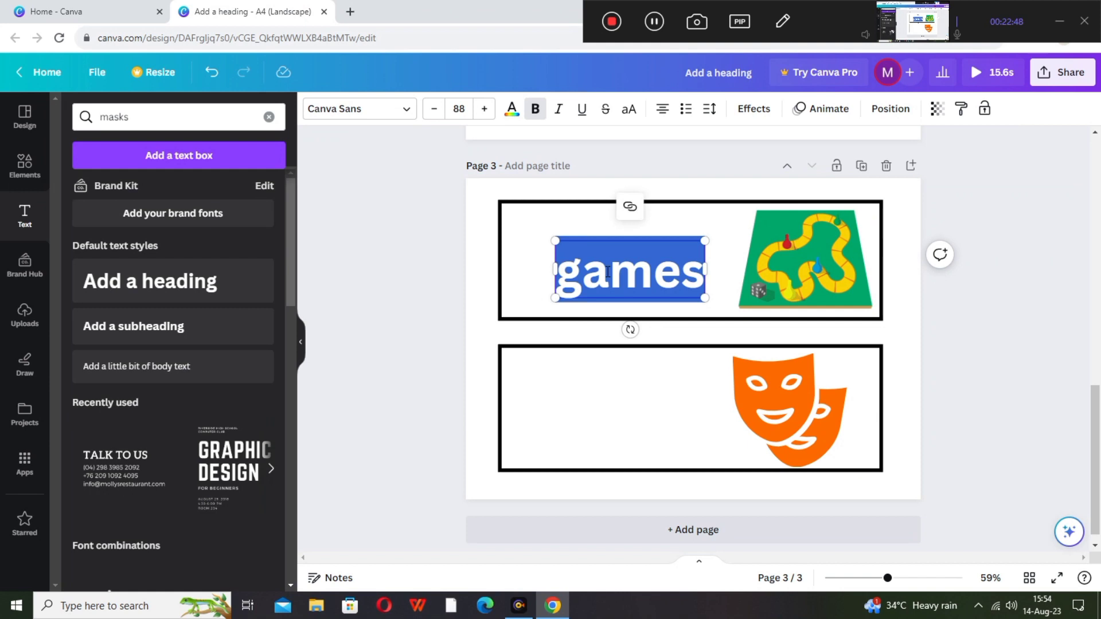
click(408, 117)
click(209, 253)
click(315, 287)
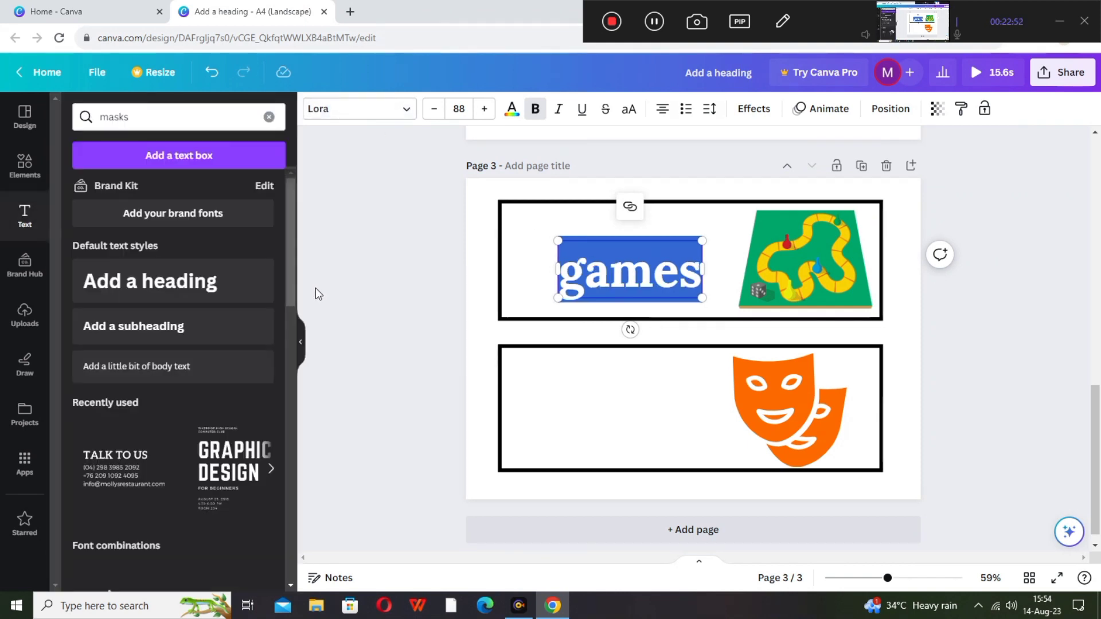
- Set the "games" heading in Montserrat Classic and enlarge it to size 105 to fill the space beside the board game
drag(586, 279, 565, 279)
click(411, 108)
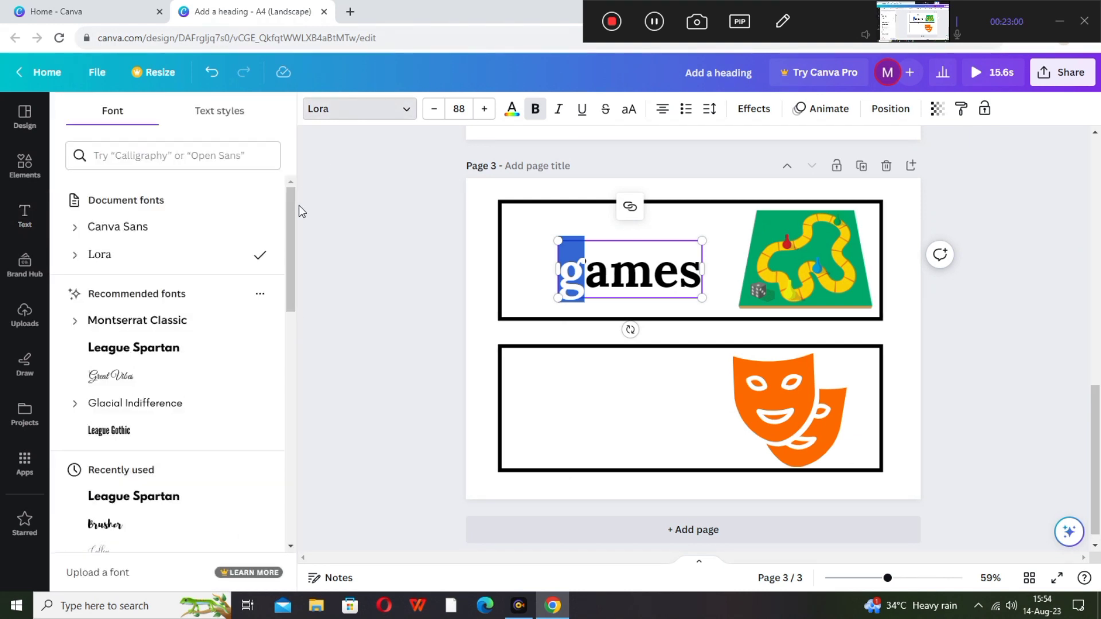
click(223, 321)
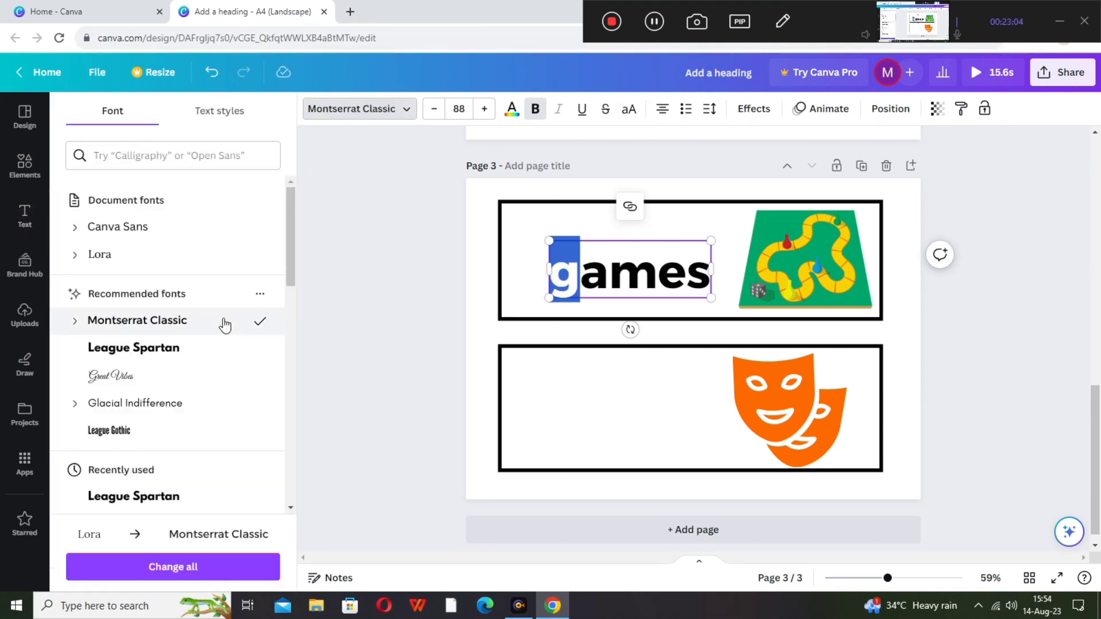
click(381, 306)
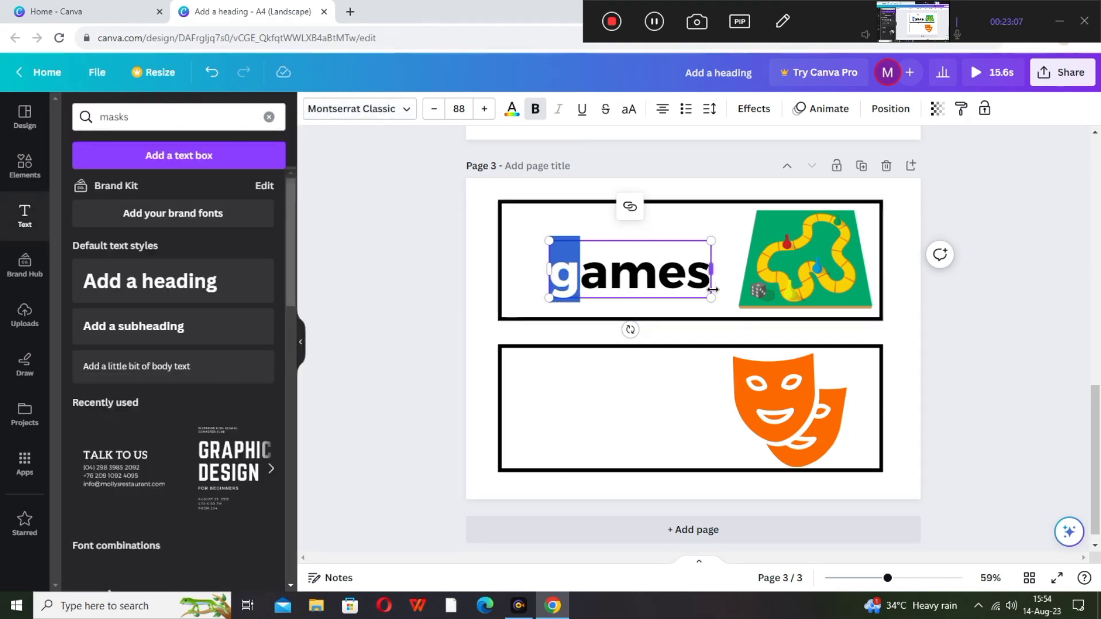
drag(712, 298, 749, 309)
drag(651, 256, 626, 241)
- Place a matching Montserrat Classic heading at size 105 reading "masks" beside the theatre masks in page 3's lower panel
click(624, 435)
click(654, 411)
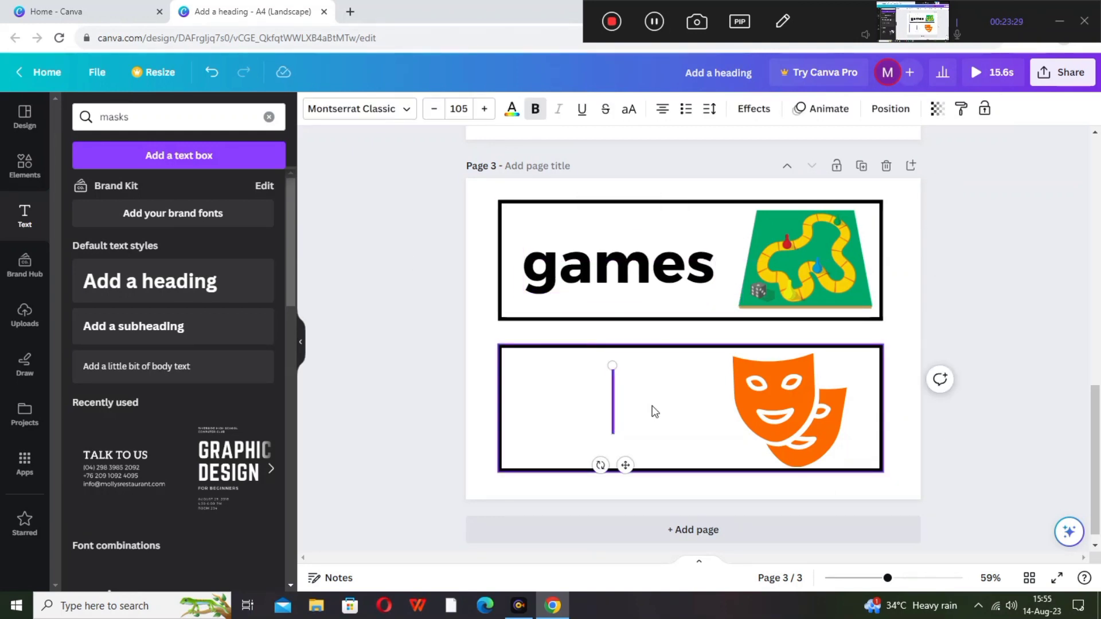
text(masks)
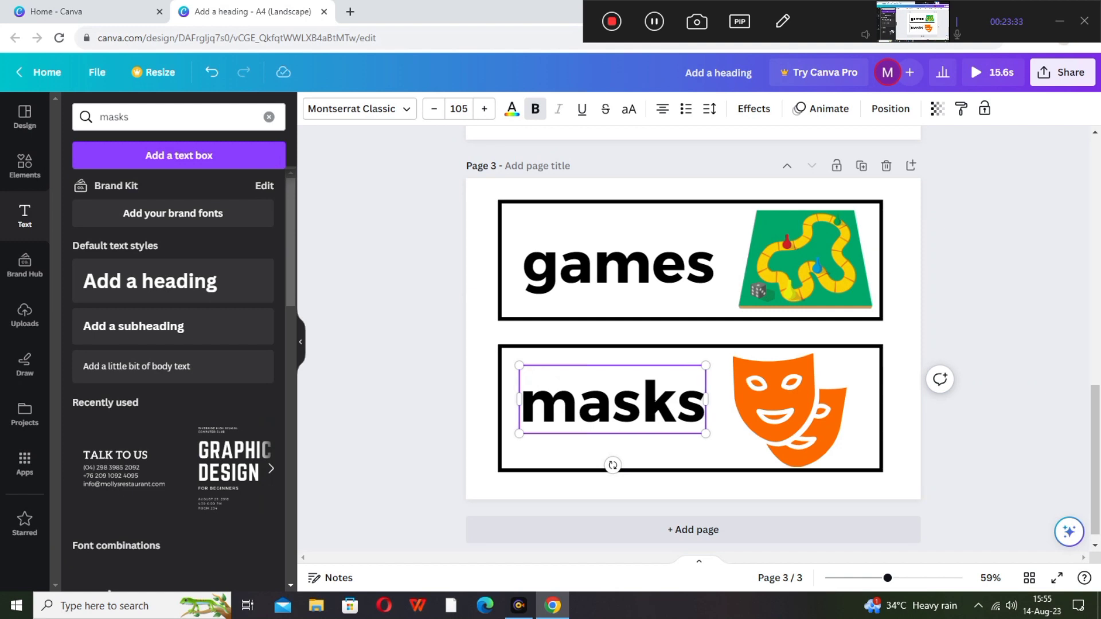
drag(710, 435, 708, 432)
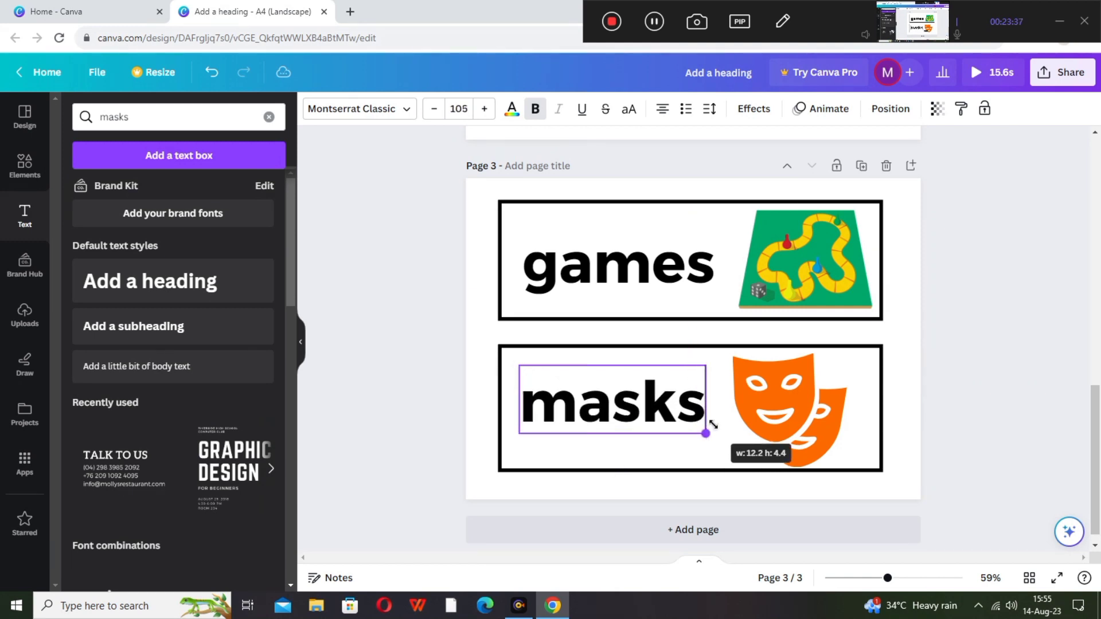
click(405, 388)
drag(574, 422, 574, 424)
click(357, 410)
- Open the download settings for the design and set the file type to JPG for all three pages
drag(1099, 459, 1099, 212)
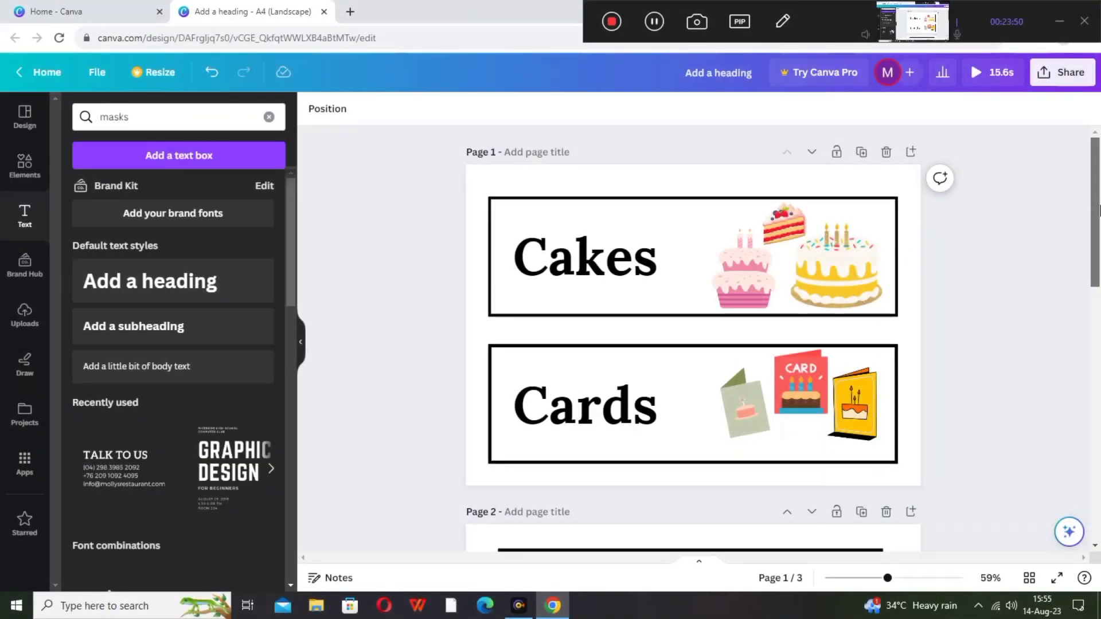
drag(1099, 209, 1099, 472)
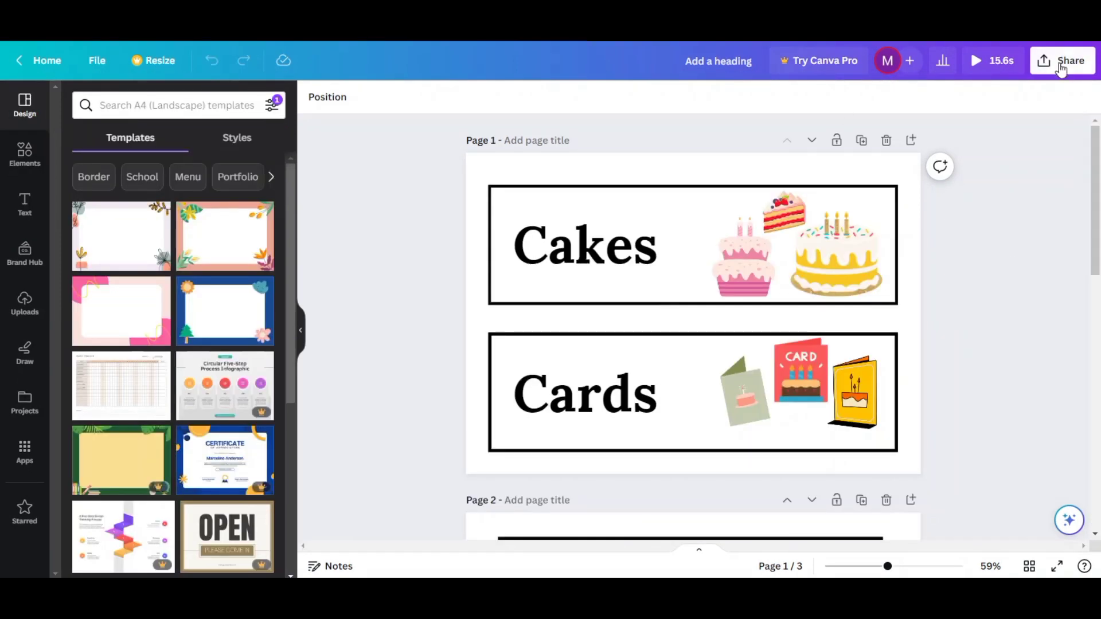
click(1061, 69)
click(899, 408)
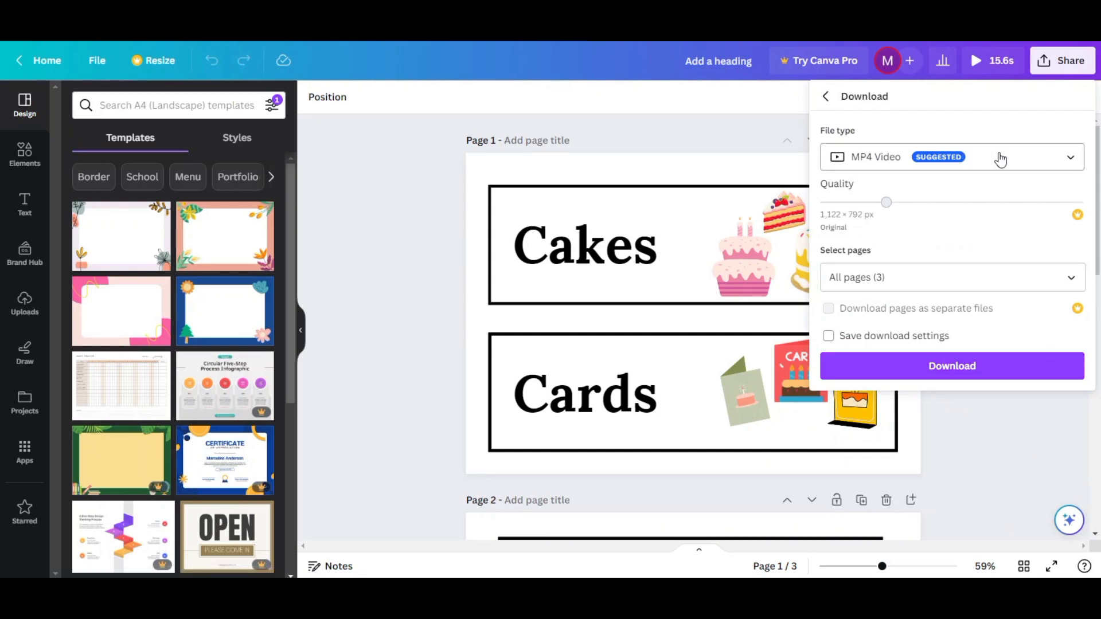
click(1001, 160)
click(939, 217)
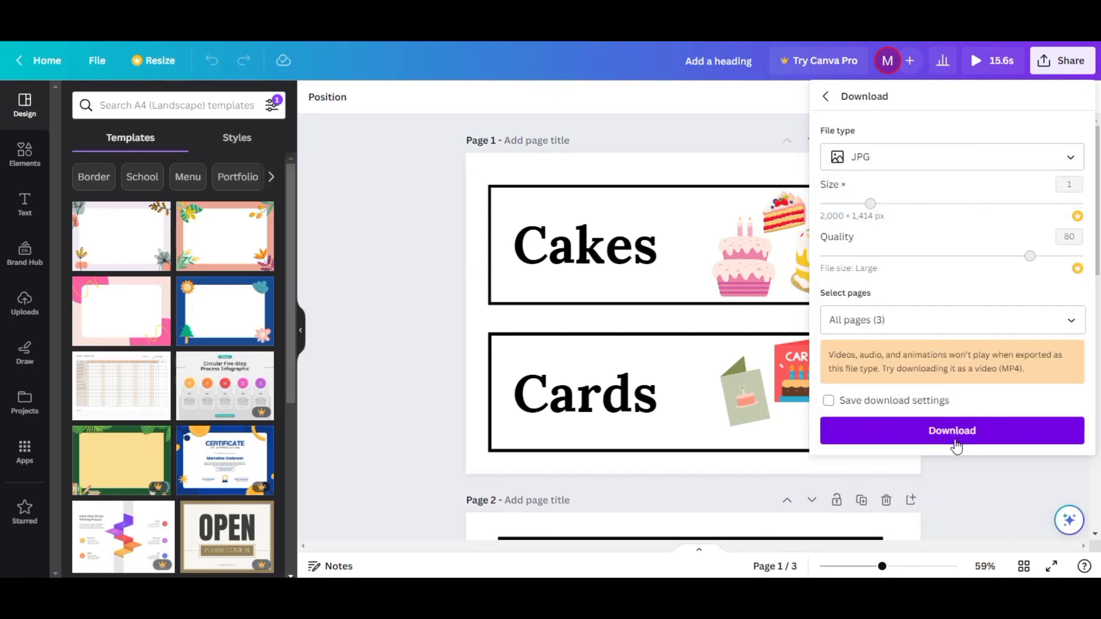
- Start the download and choose the free watermarked draft instead of paying for the premium content
click(957, 438)
click(1070, 287)
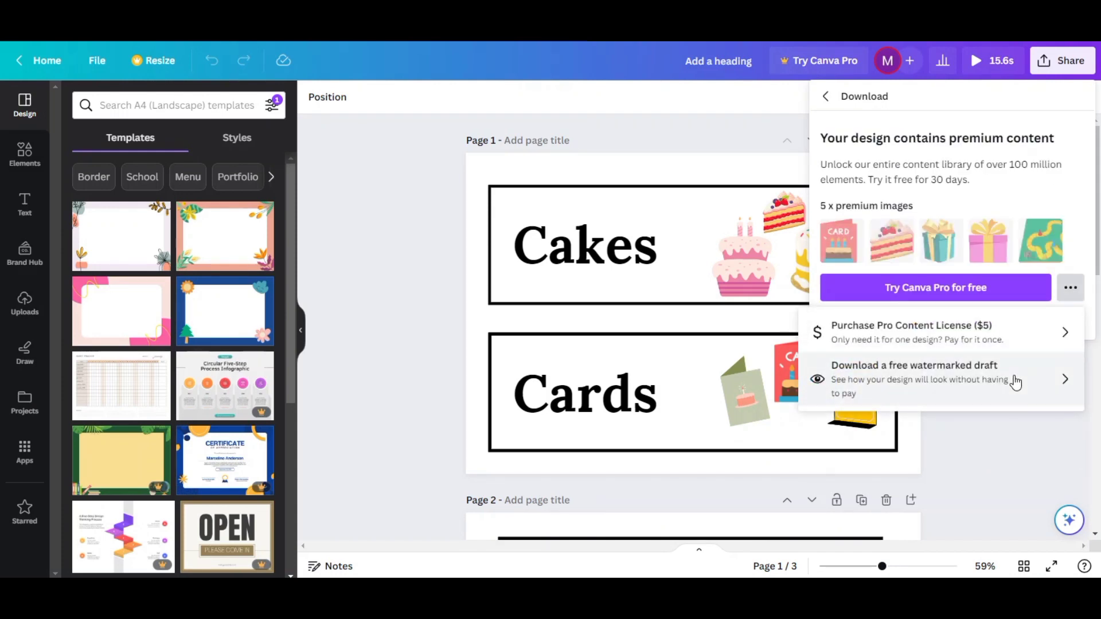
click(1013, 379)
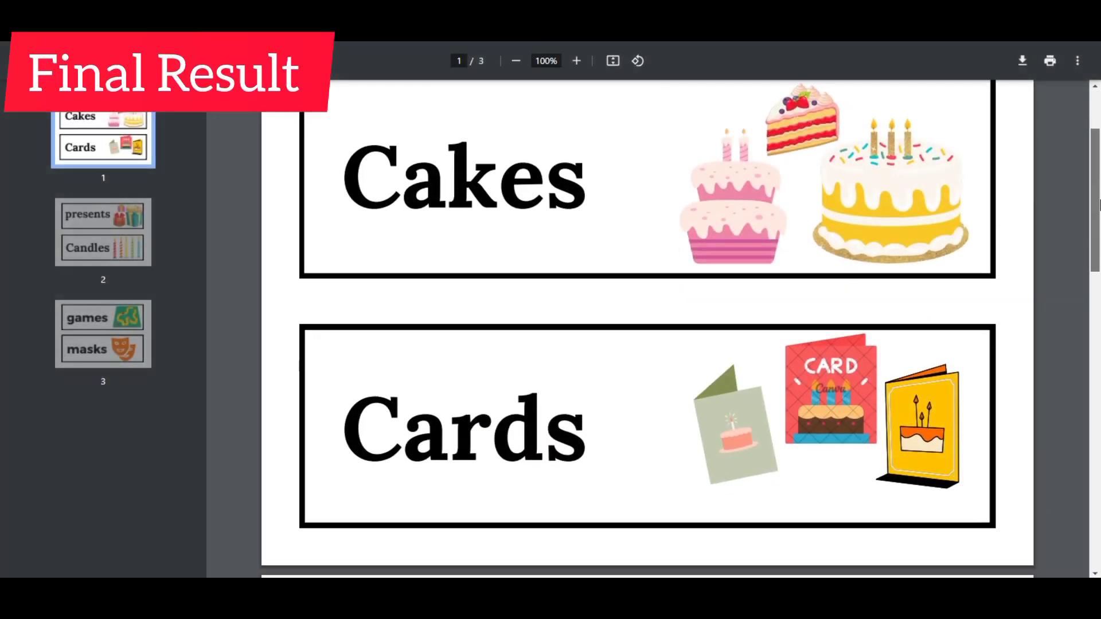
- Look through all three pages of the exported labels in the PDF viewer
scroll(1098, 238, down, 3)
drag(1098, 237, 1098, 505)
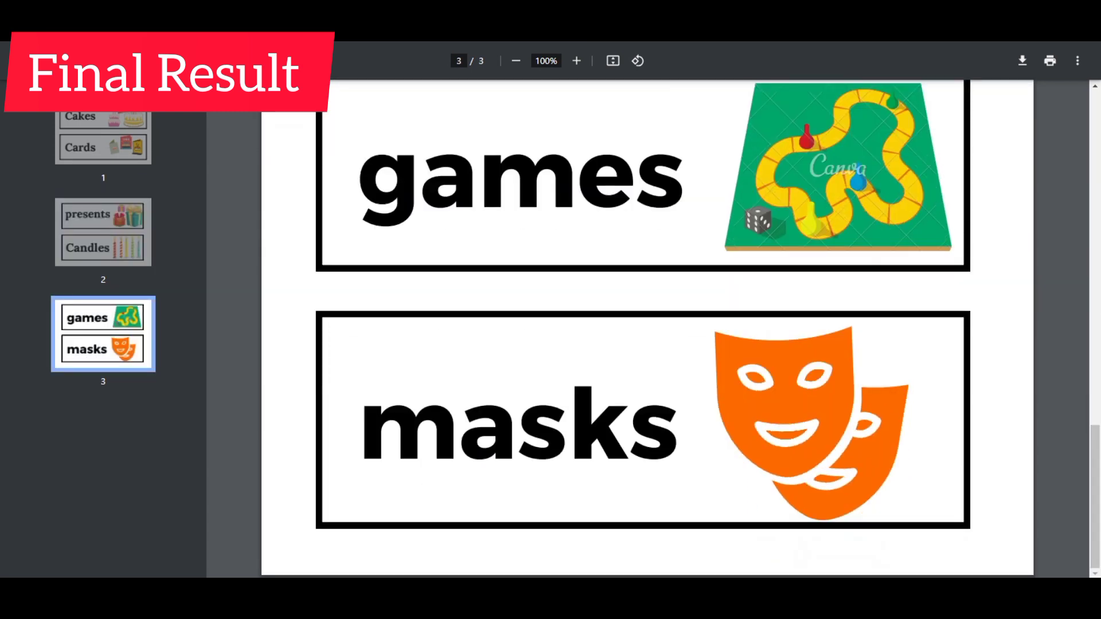